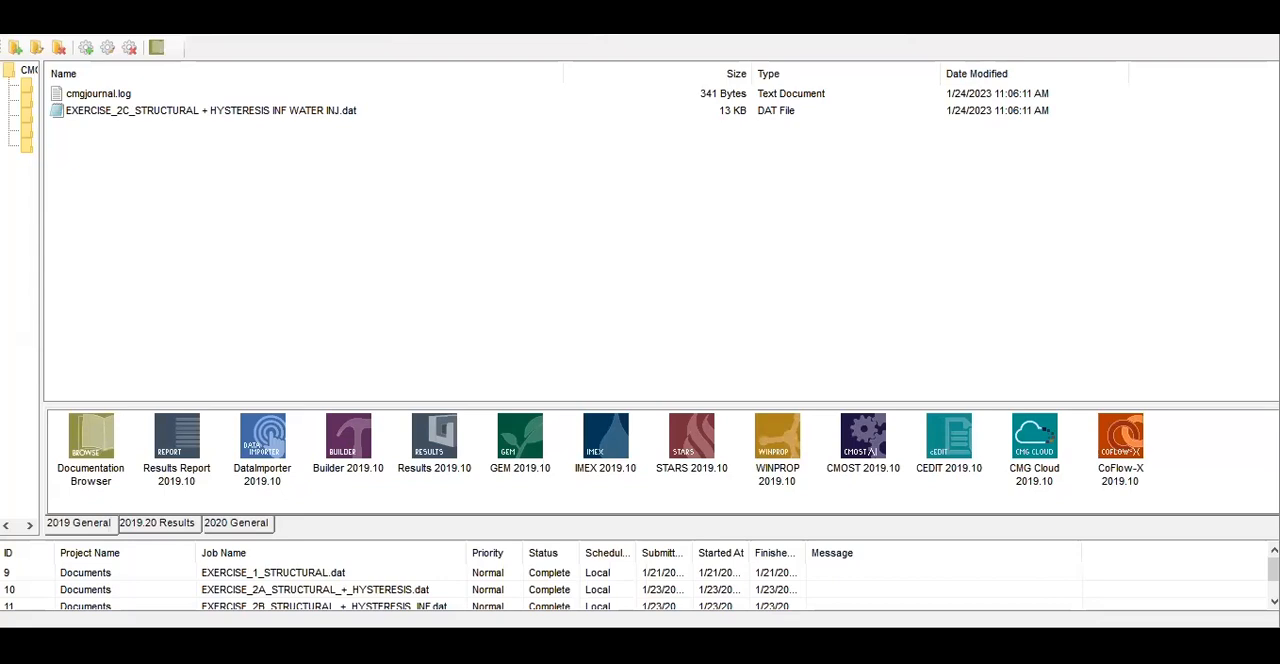
Run EXERCISE_2C_STRUCTURAL + HYSTERESIS INF WATER INJ.dat in the GEM 2019.10 simulator through the Local scheduler with 4 processors
scroll(640, 582, down, 1)
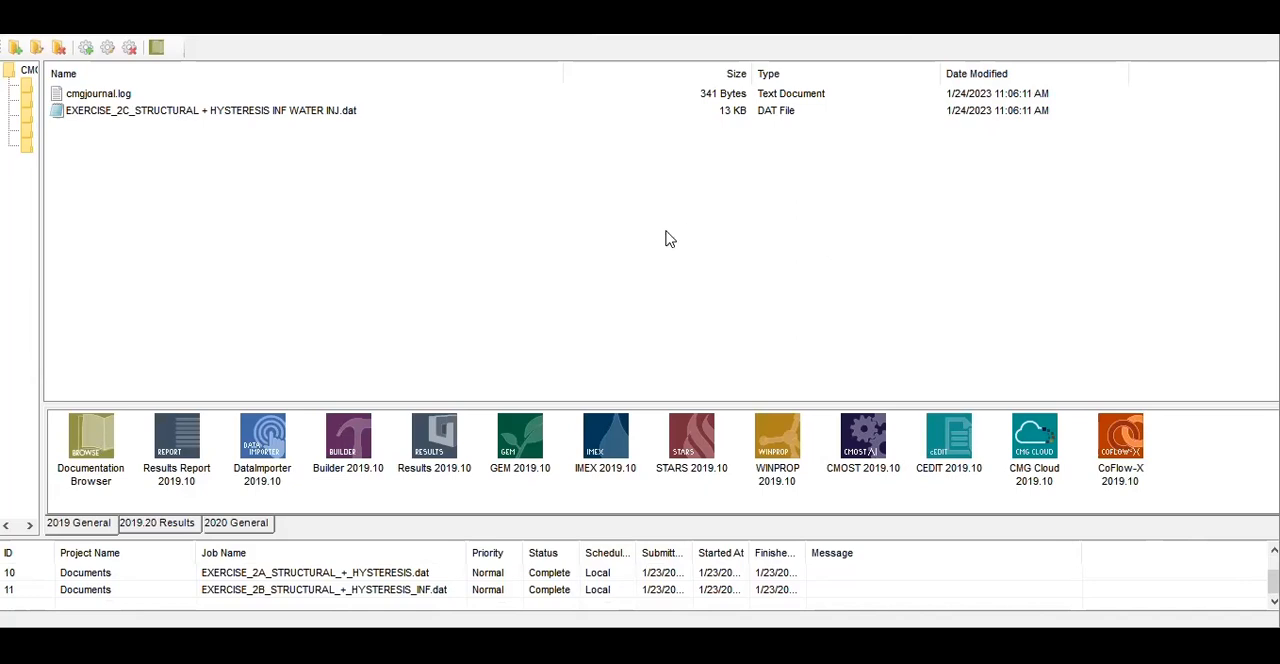
drag(229, 117, 515, 428)
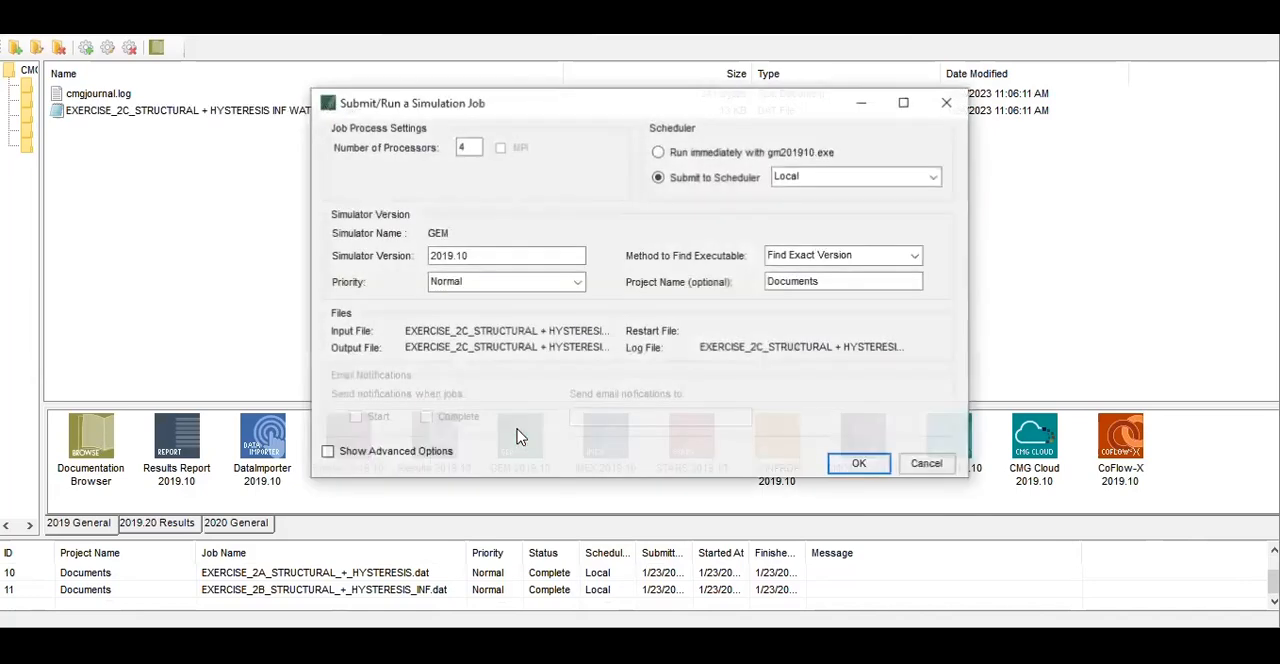
click(862, 466)
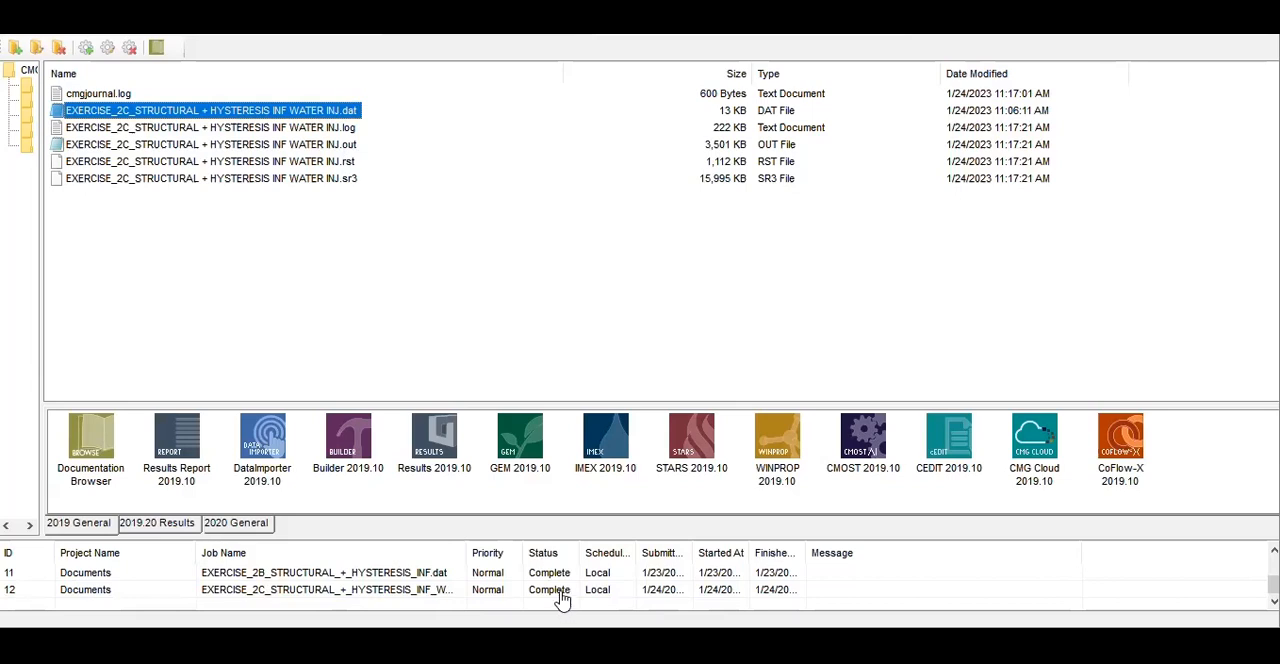
Open the EXERCISE_2C .sr3 output in Results 2019.10 and display its 3D reservoir view with the analysis area collapsed
click(230, 180)
drag(237, 177, 431, 436)
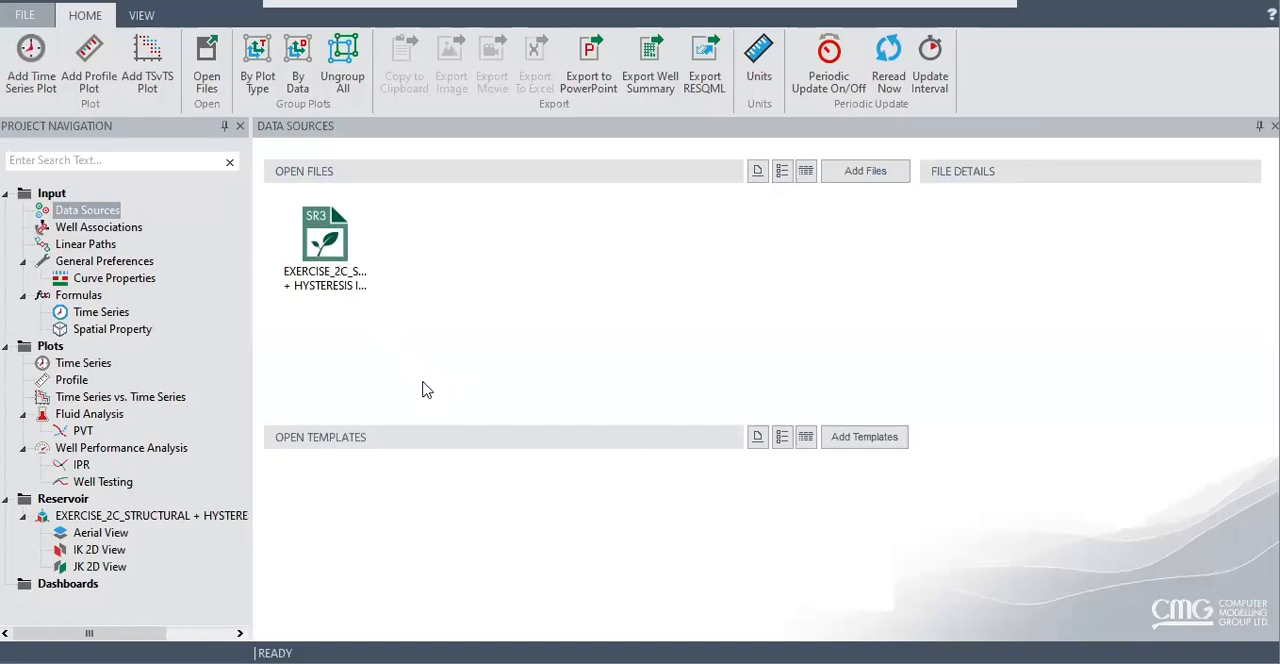
click(150, 518)
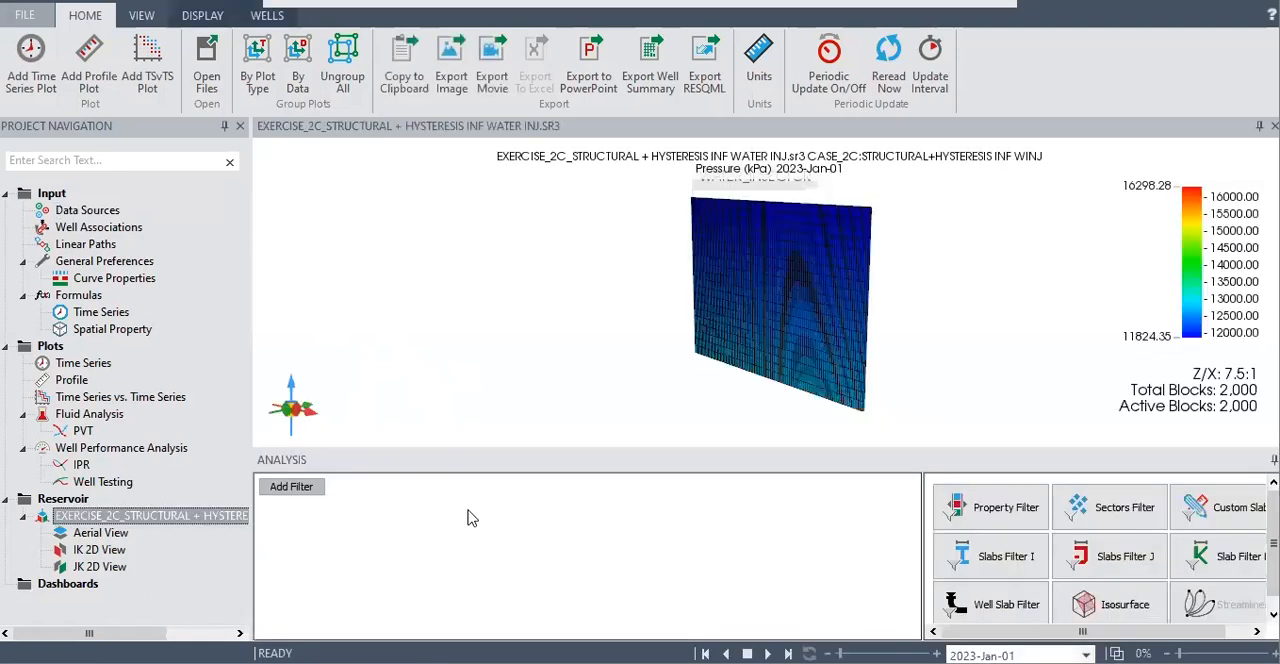
click(1274, 459)
drag(784, 443, 907, 405)
Show the EXERCISE_2C reservoir in the IK 2D view and play the pressure distribution through all time steps
click(101, 551)
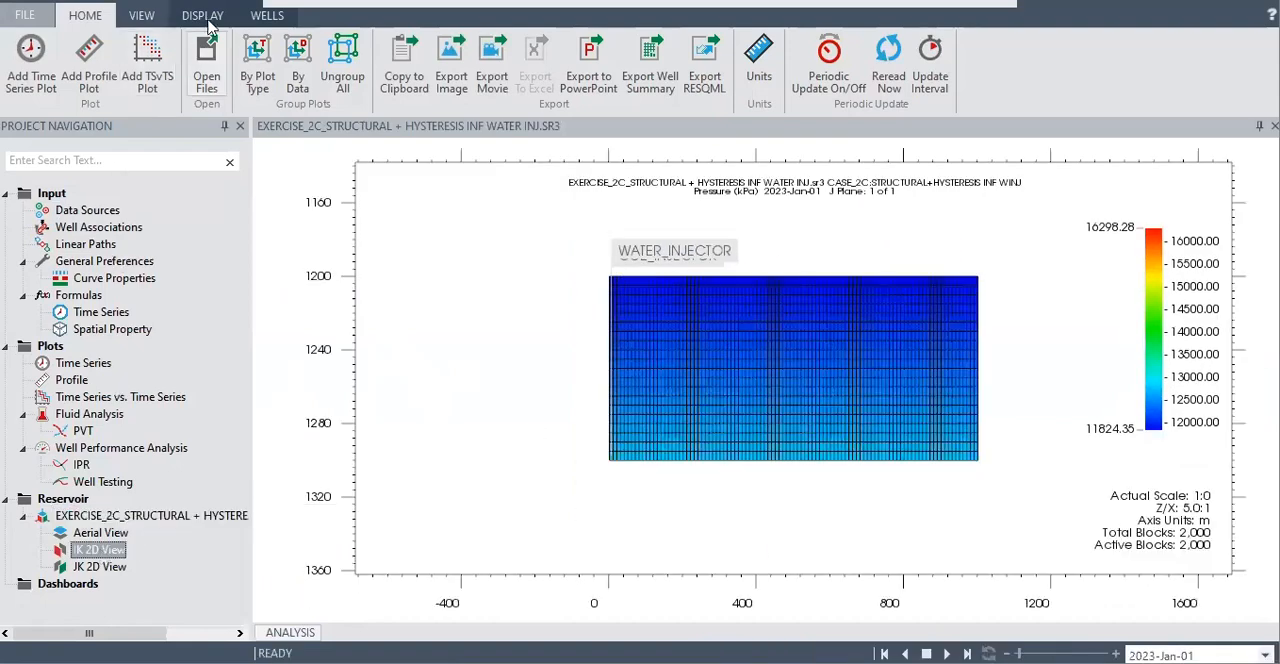
click(207, 20)
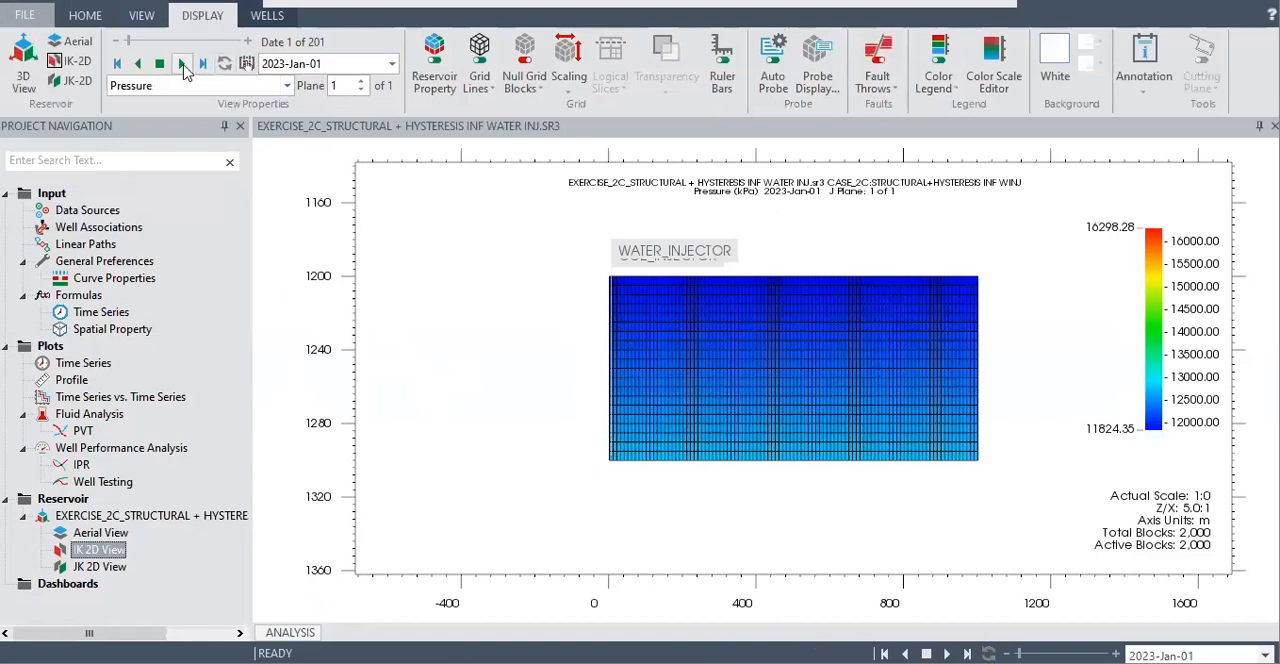
click(182, 65)
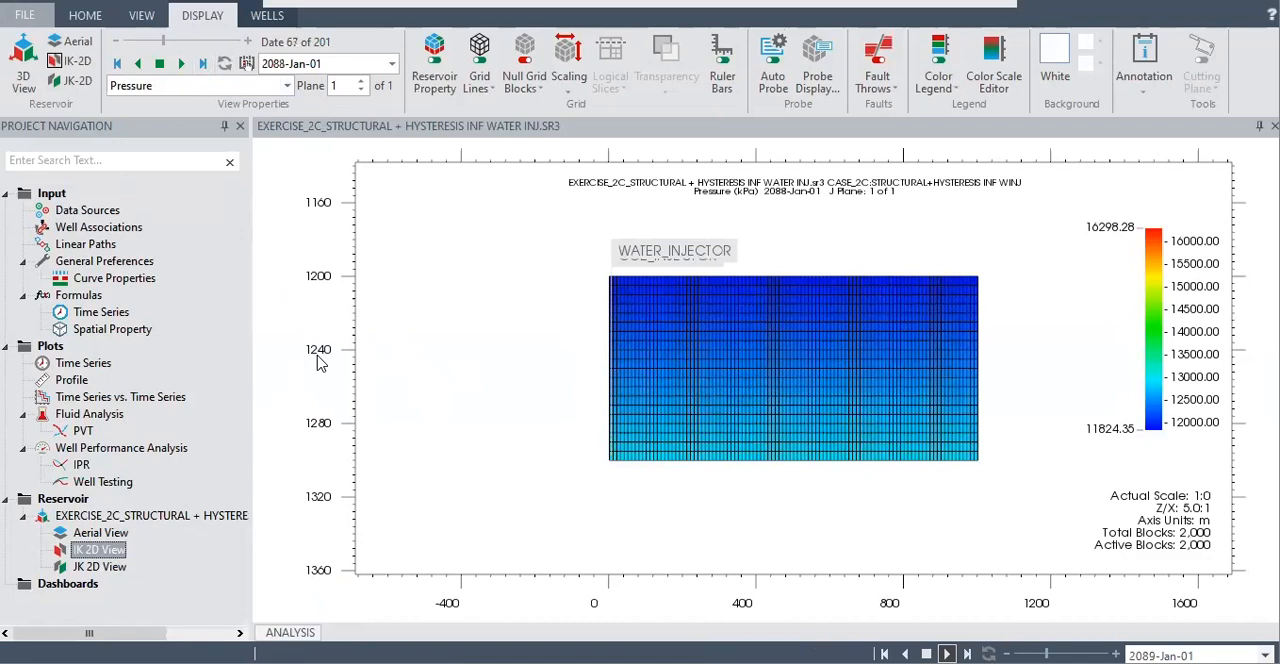
mouse_move(655, 418)
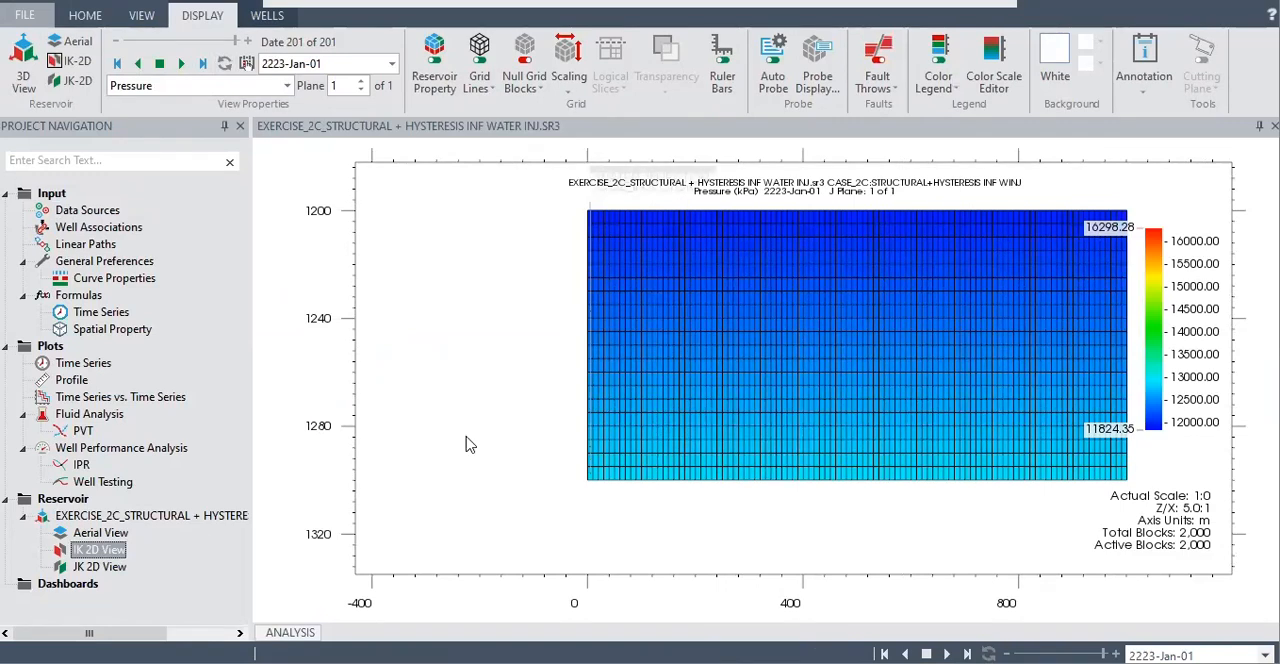
click(287, 87)
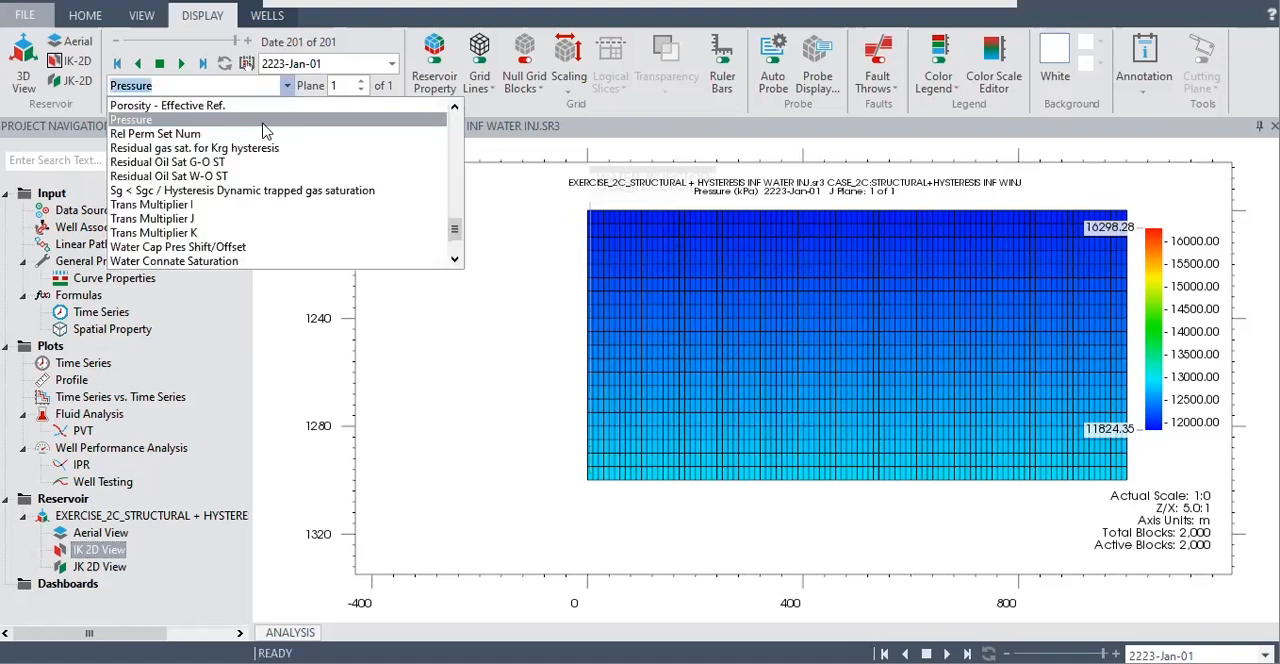
scroll(260, 134, down, 2)
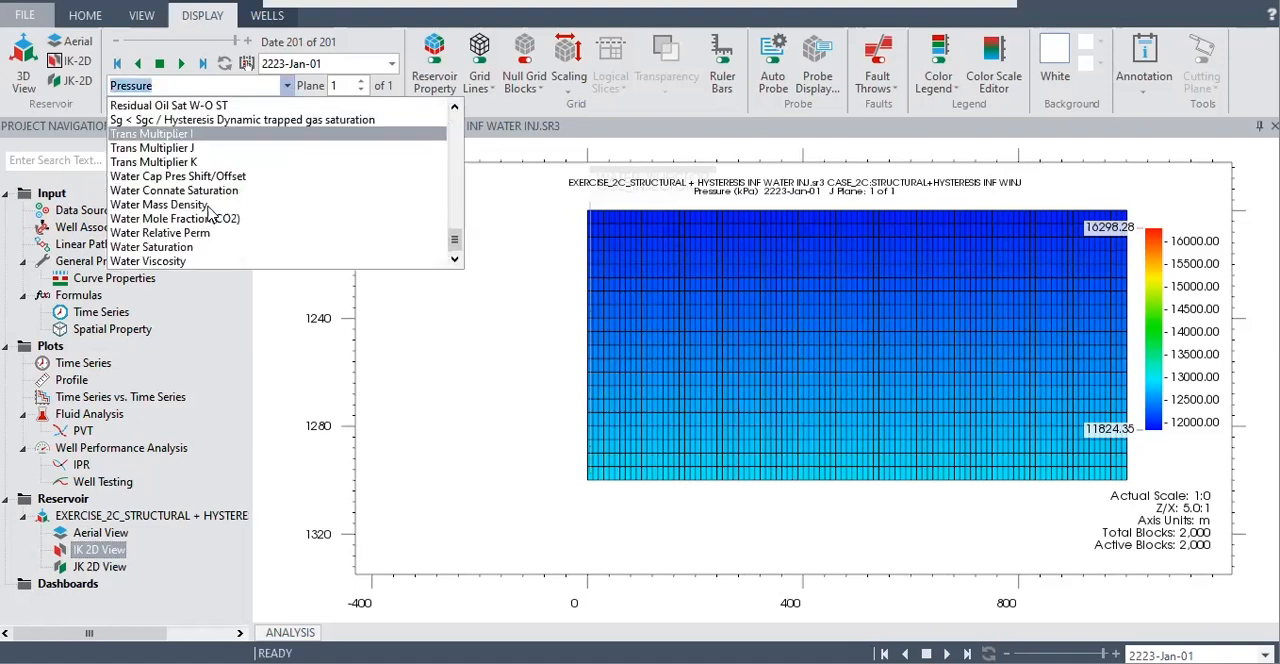
scroll(194, 248, up, 2)
scroll(194, 248, up, 4)
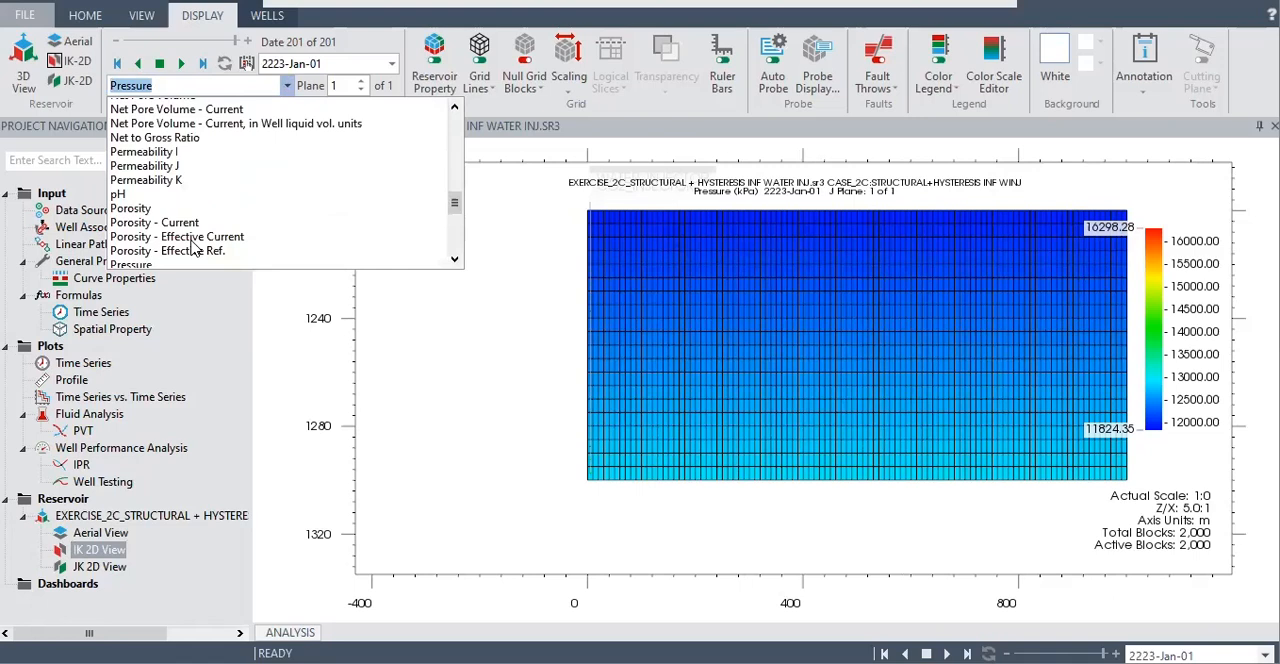
scroll(194, 248, up, 4)
scroll(194, 248, up, 6)
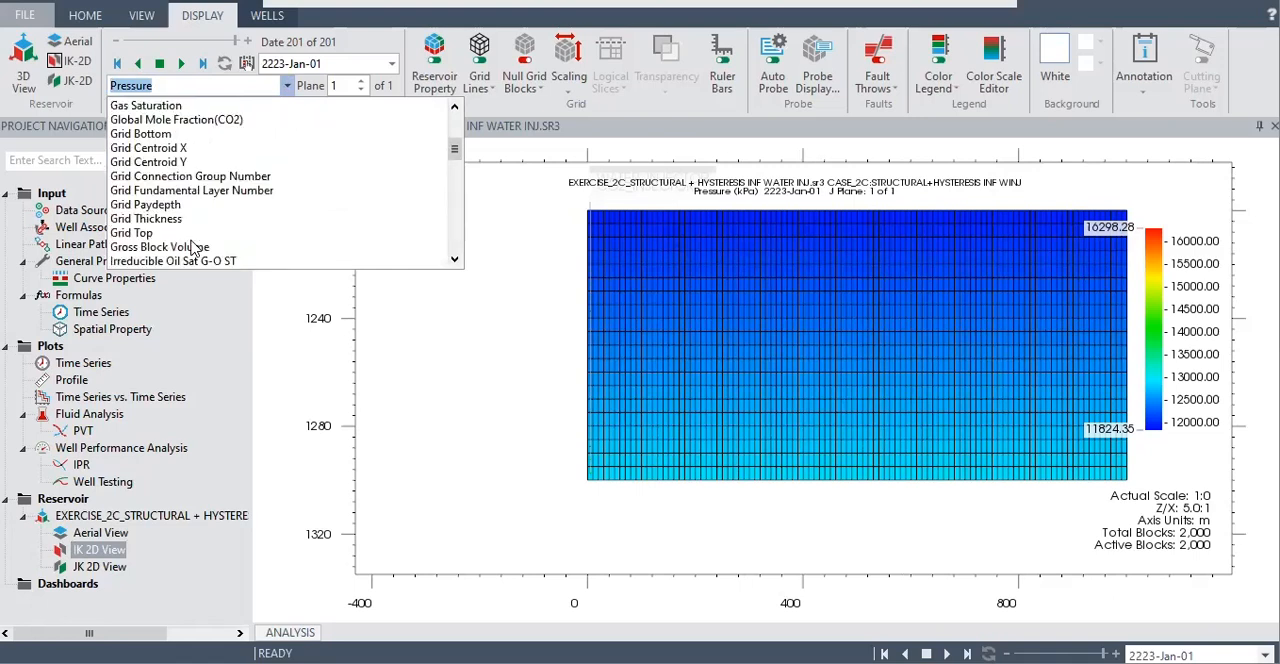
scroll(143, 162, up, 1)
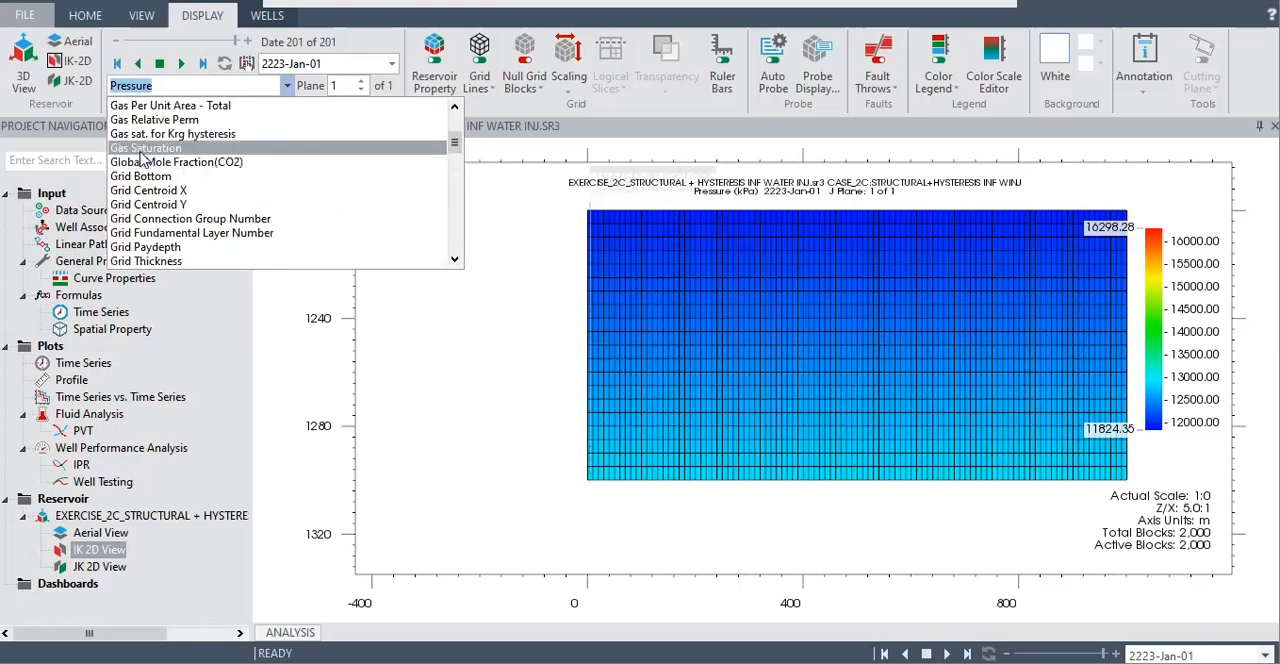
click(477, 428)
Add EXERCISE_2B_STRUCTURAL + HYSTERESIS INF.sr3 from the 2B Structural + Hysteresis (Infinite) folder to the data sources
click(90, 211)
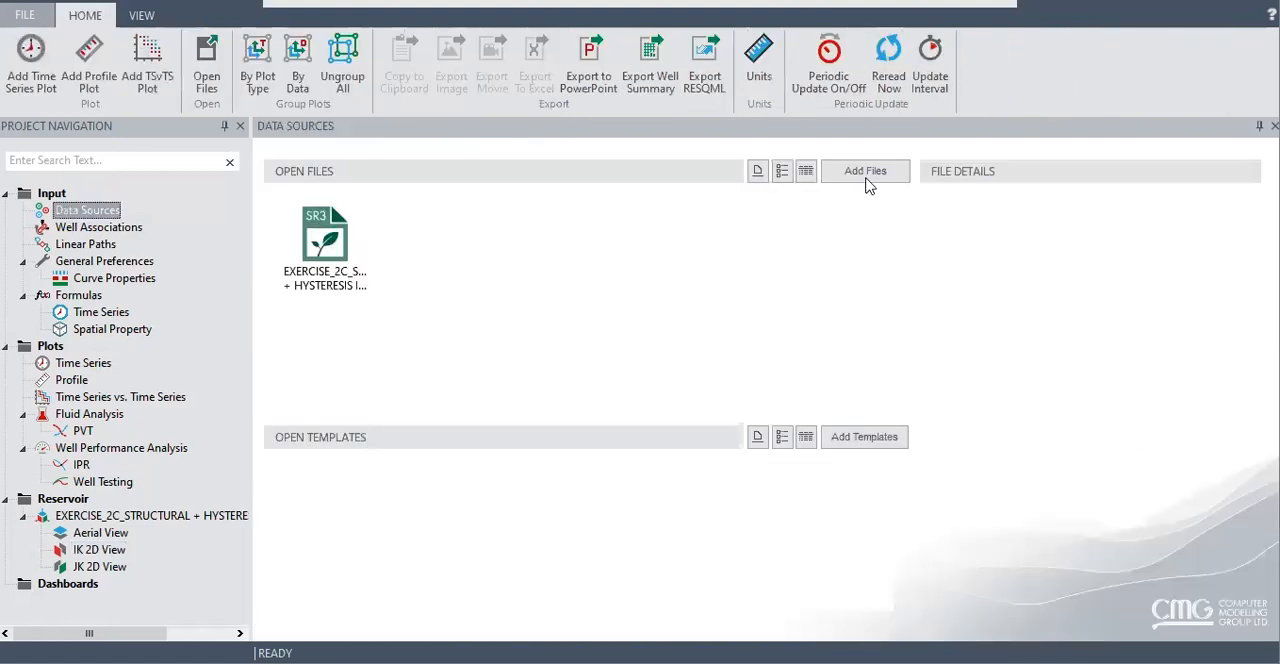
click(866, 176)
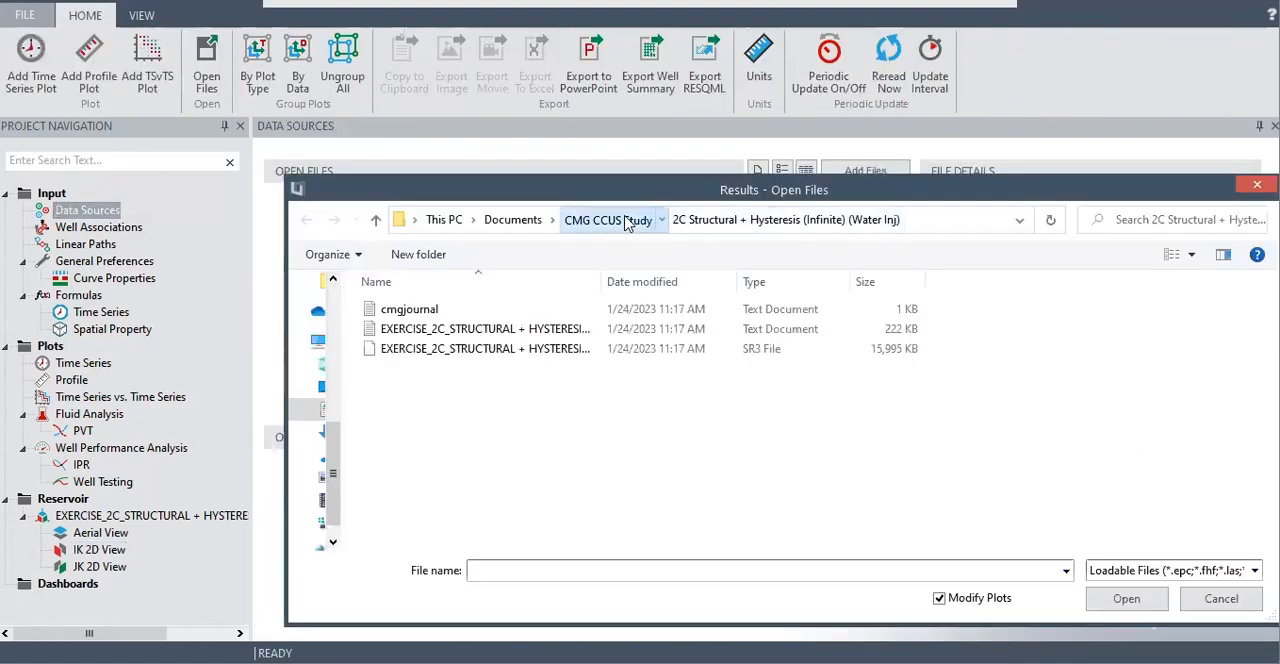
click(630, 219)
double_click(518, 350)
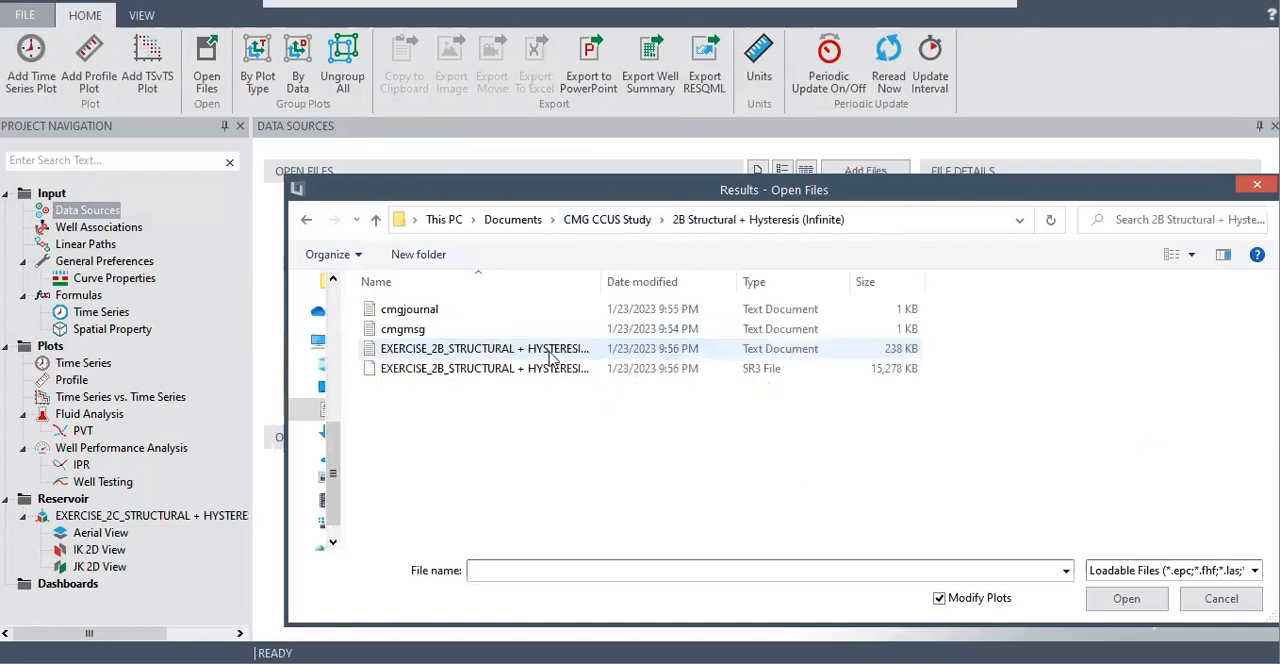
drag(605, 281, 764, 281)
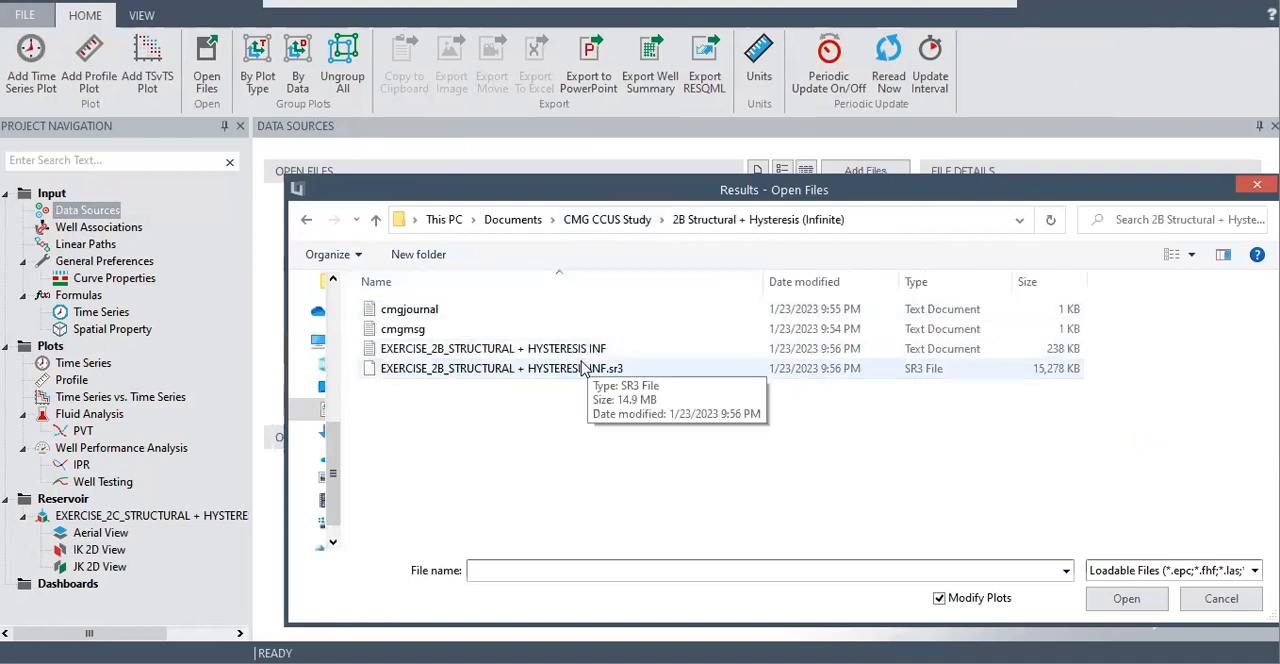
double_click(620, 368)
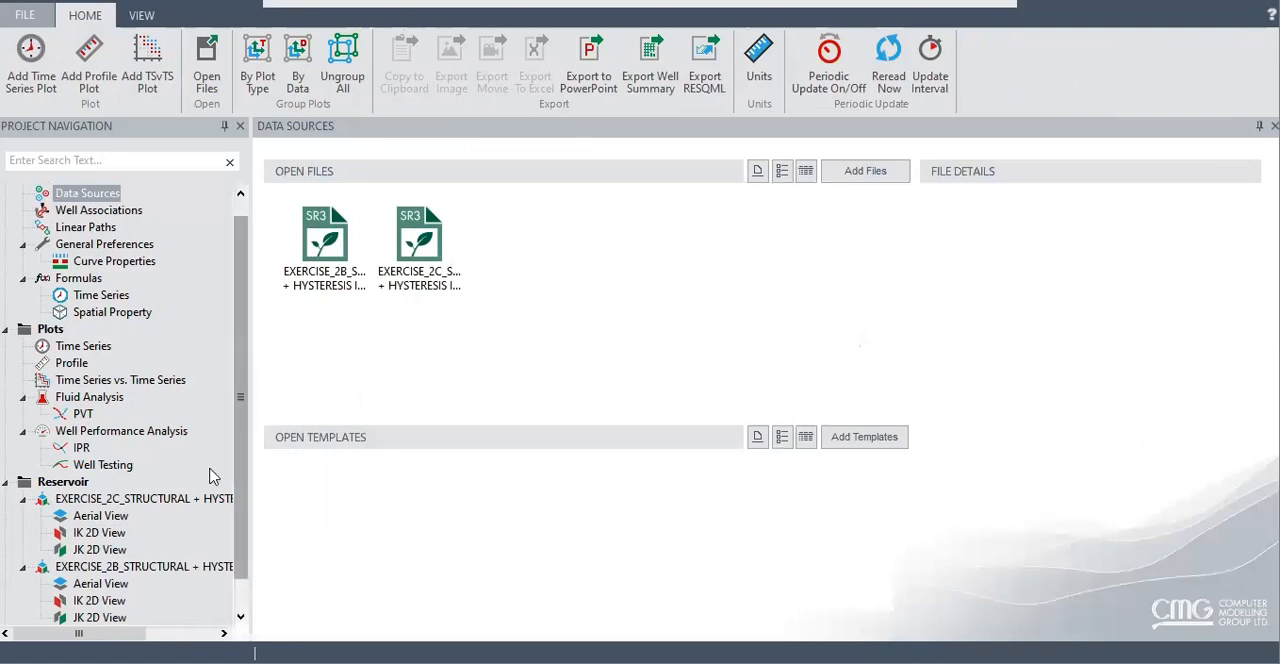
Create a dashboard with the EXERCISE_2C and EXERCISE_2B 3D reservoir views side by side, both facing the vertical section
scroll(214, 472, down, 1)
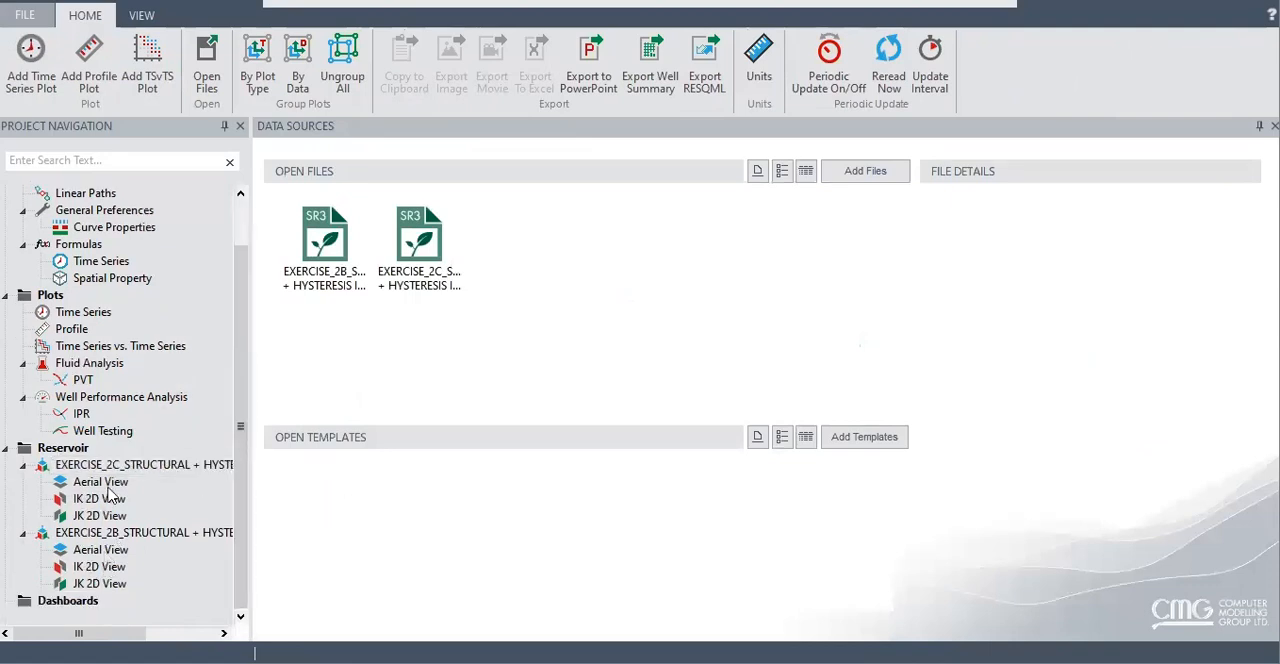
drag(130, 472, 95, 604)
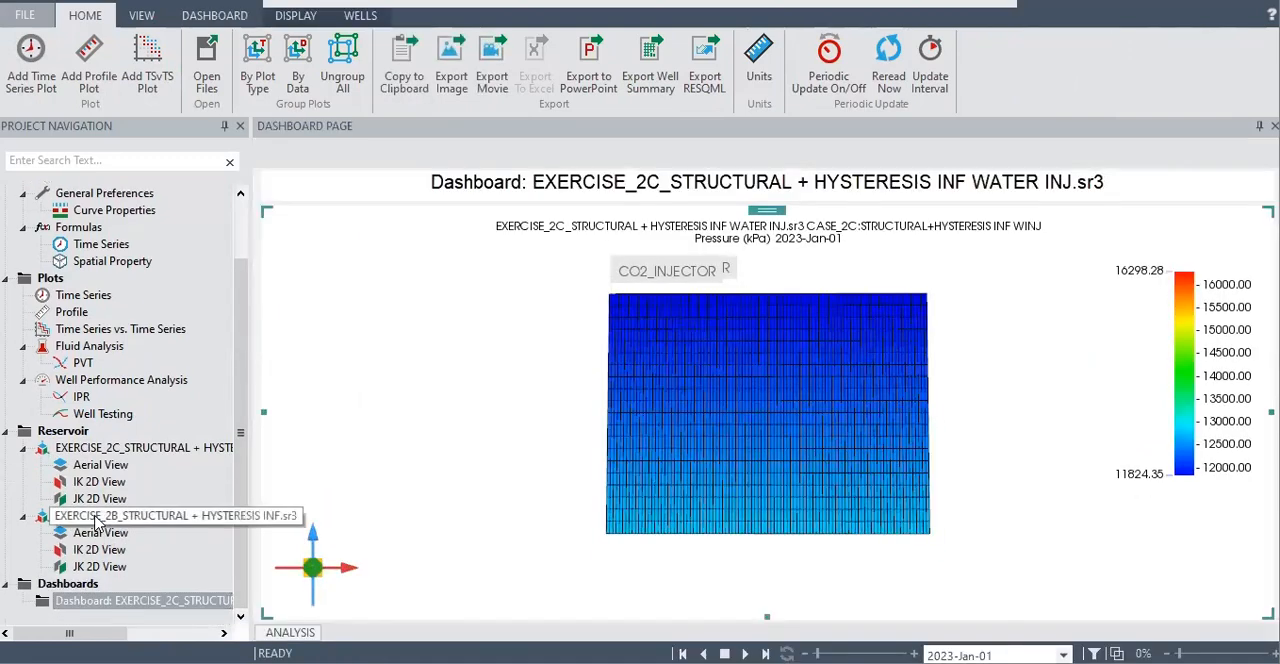
drag(100, 515, 168, 607)
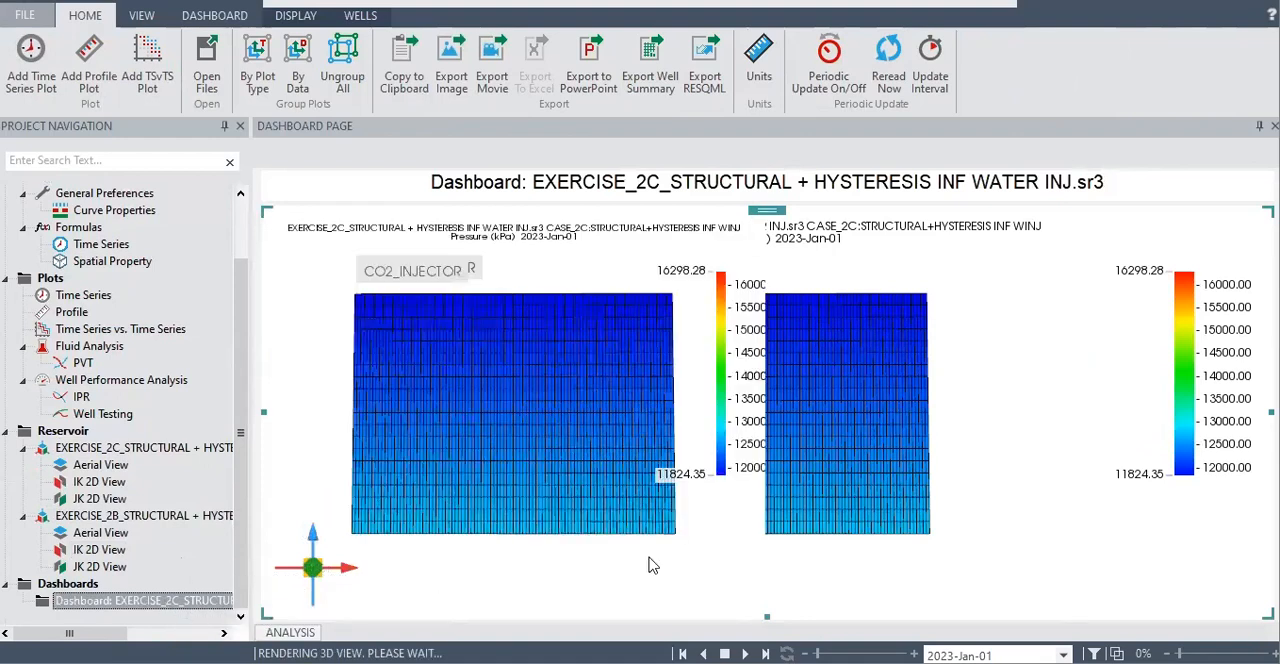
drag(1104, 358, 1132, 338)
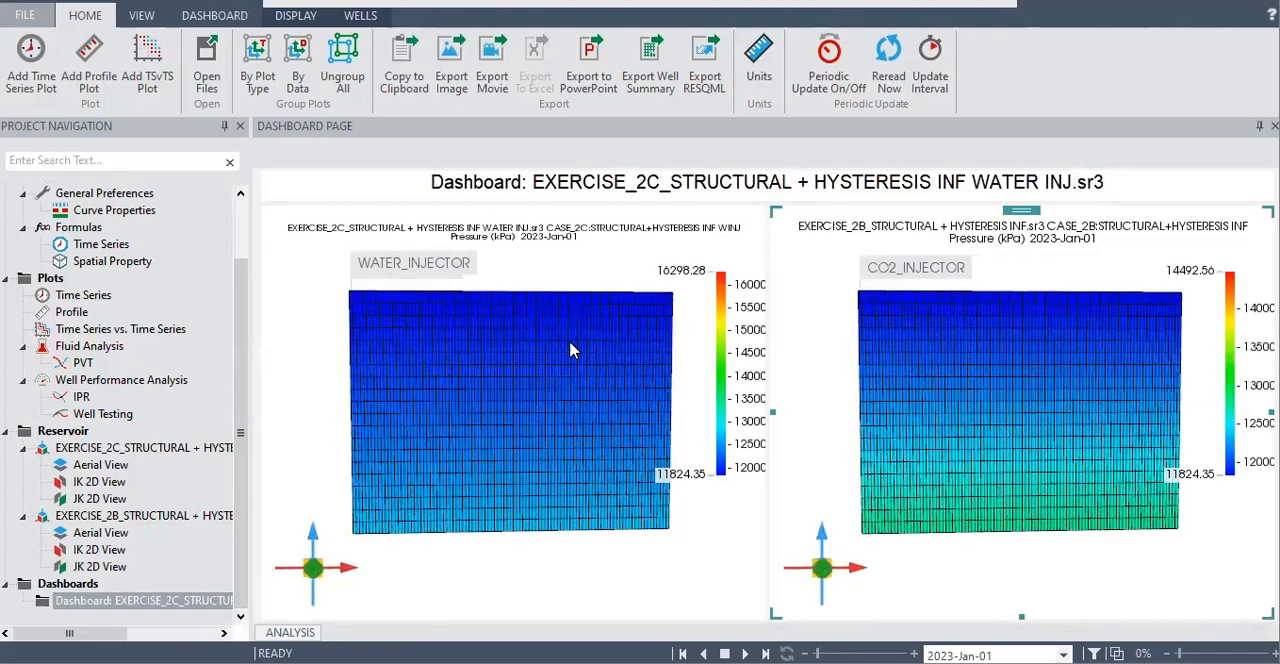
drag(531, 403, 557, 404)
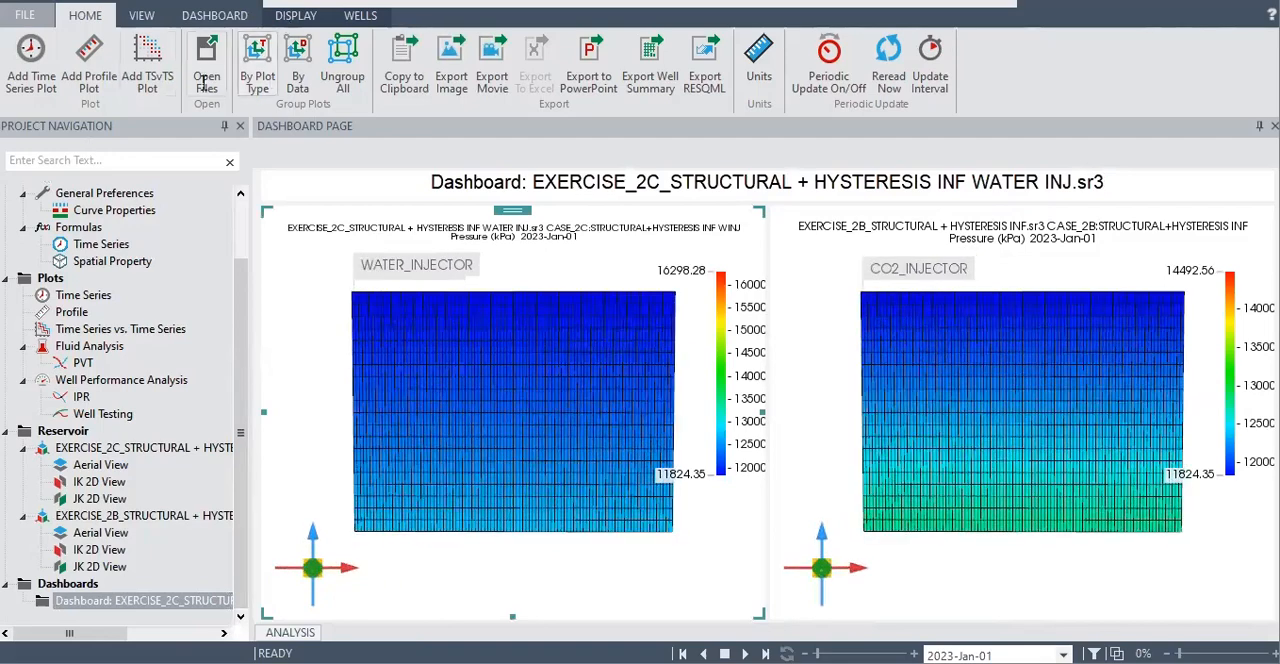
Show Gas Saturation in both dashboard views and play the time animation to compare the two plumes
click(295, 16)
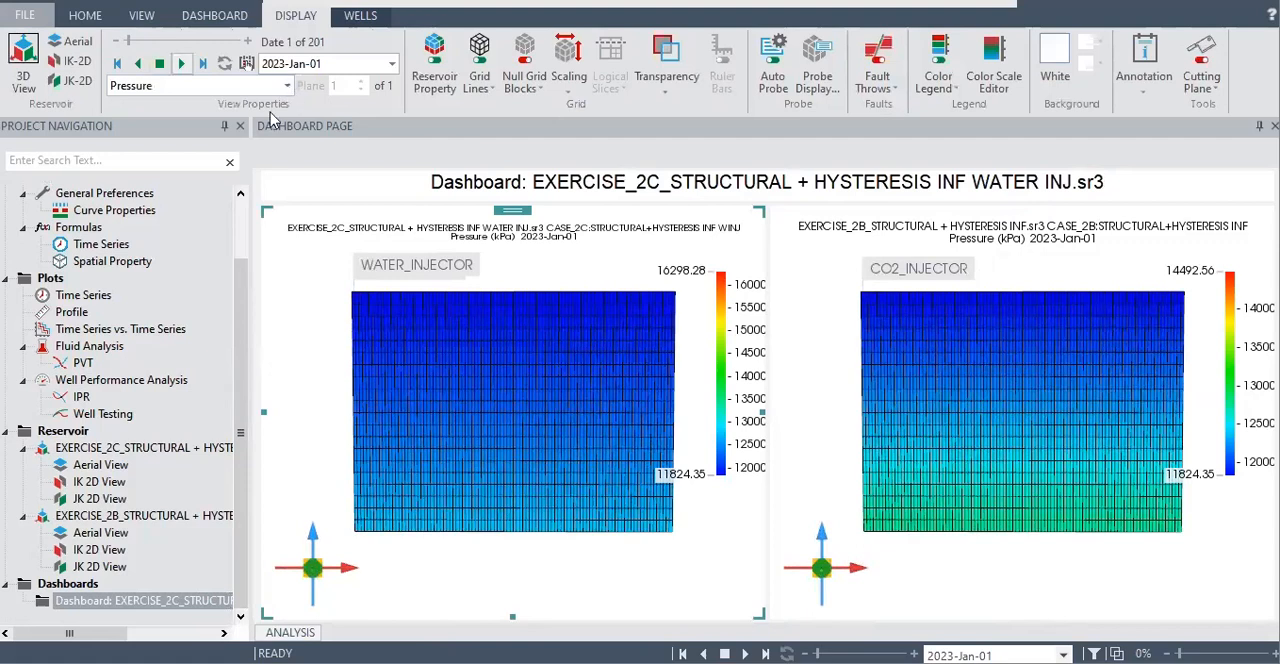
click(288, 87)
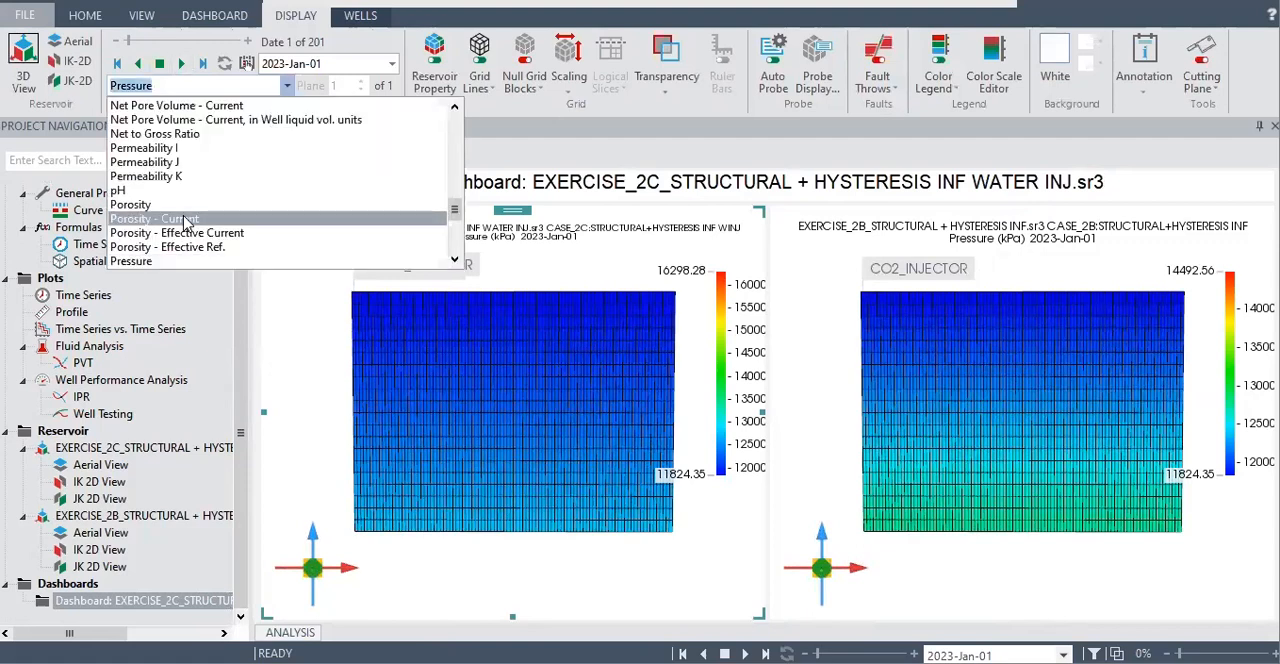
scroll(163, 199, up, 6)
scroll(158, 196, up, 4)
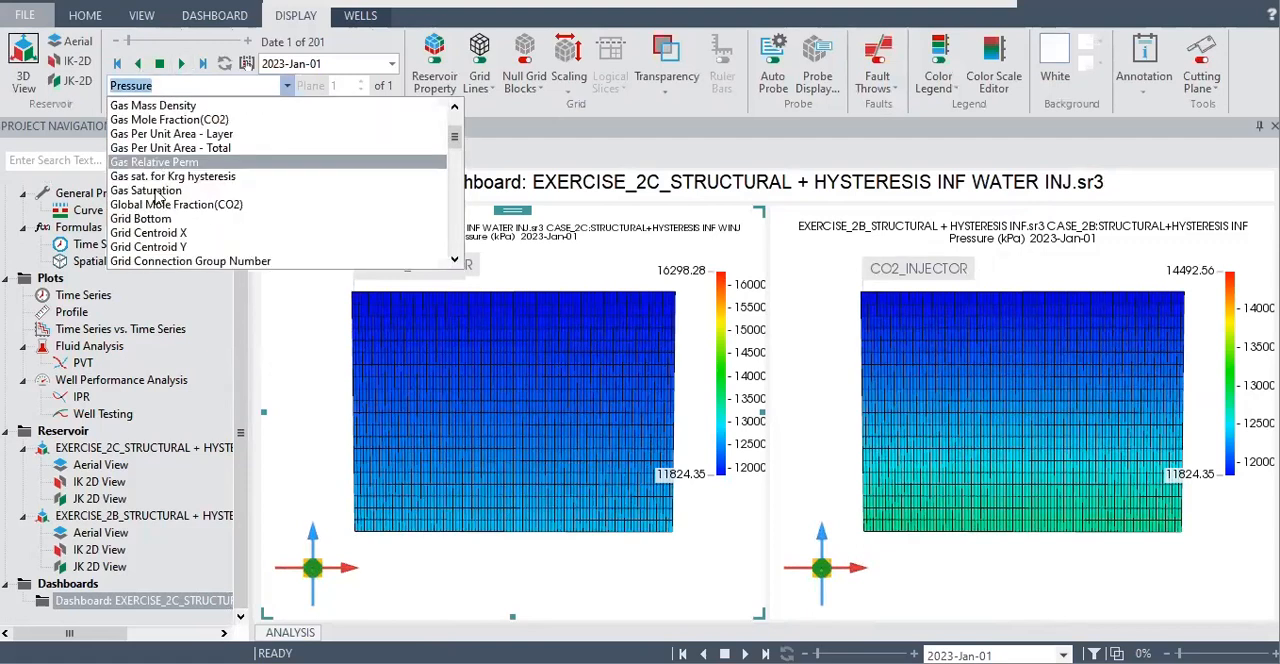
click(156, 191)
click(181, 64)
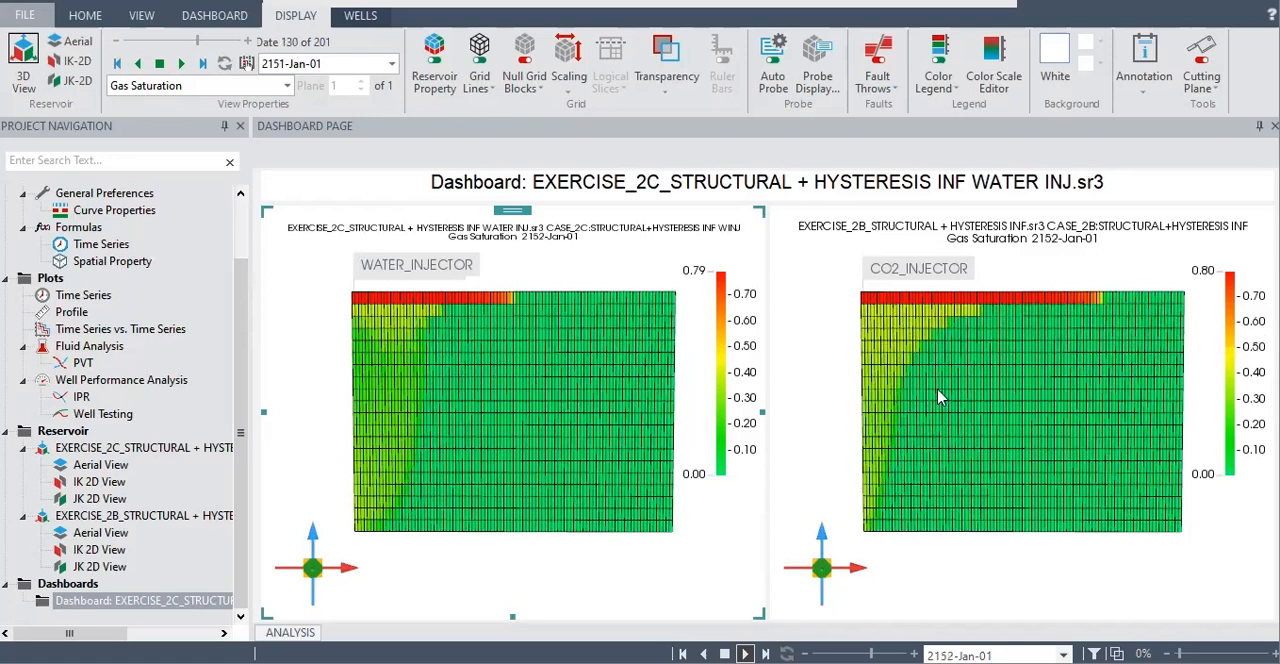
mouse_move(955, 422)
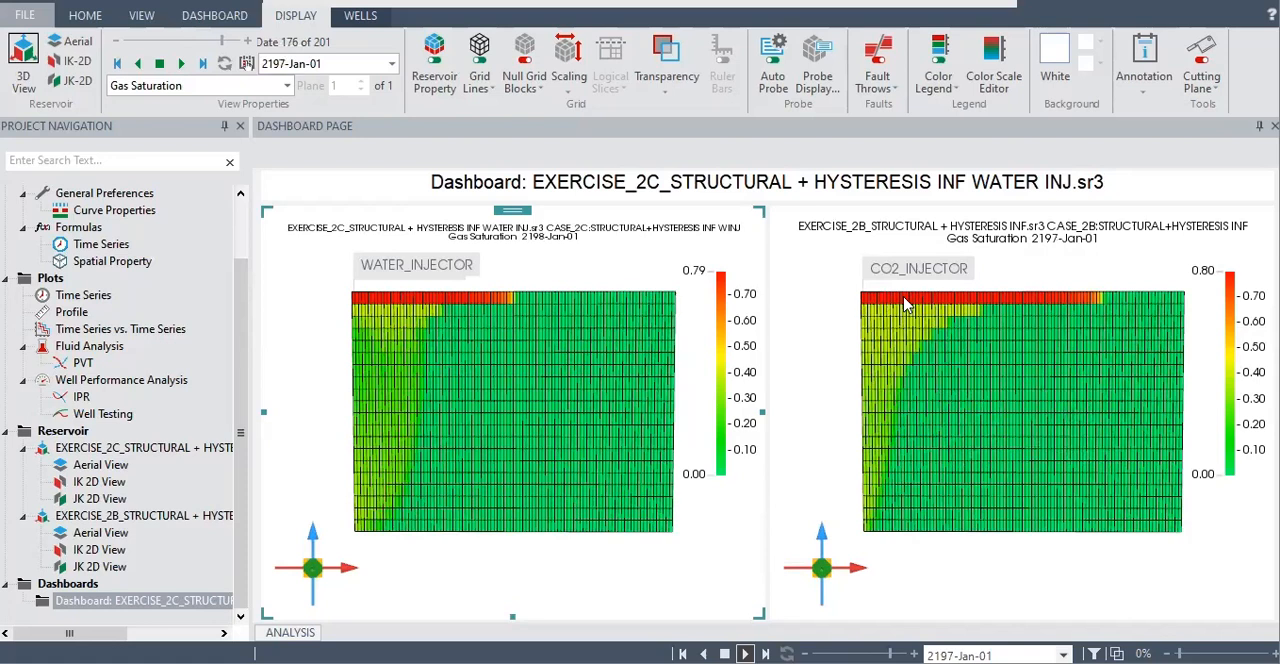
mouse_move(948, 305)
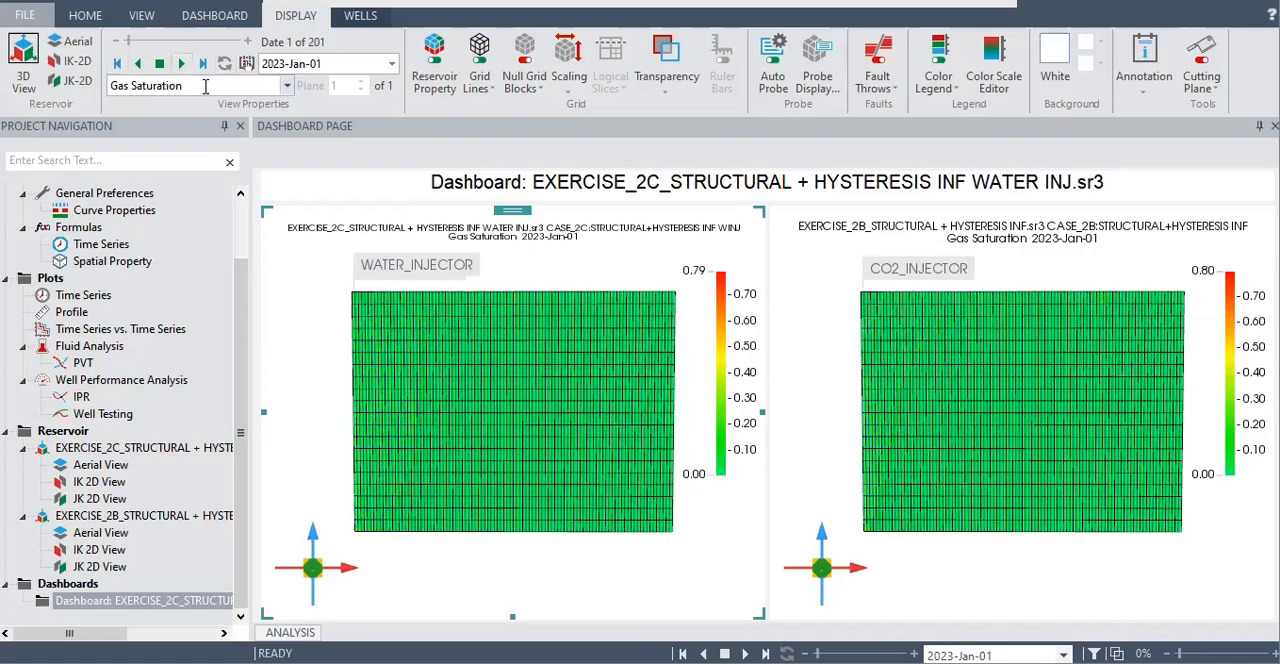
Show Gas Mass Density in both dashboard views, play the animation to 2223-Jan-01 and probe blocks inside the plume
click(287, 87)
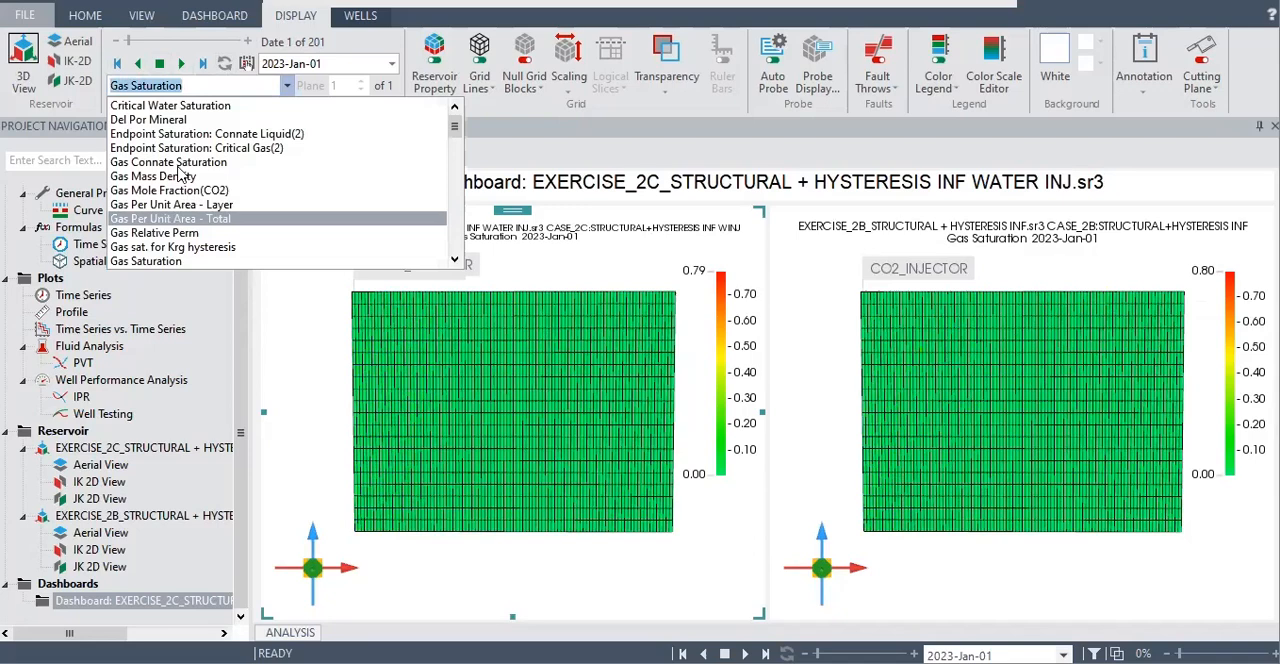
key(Escape)
scroll(175, 80, up, 2)
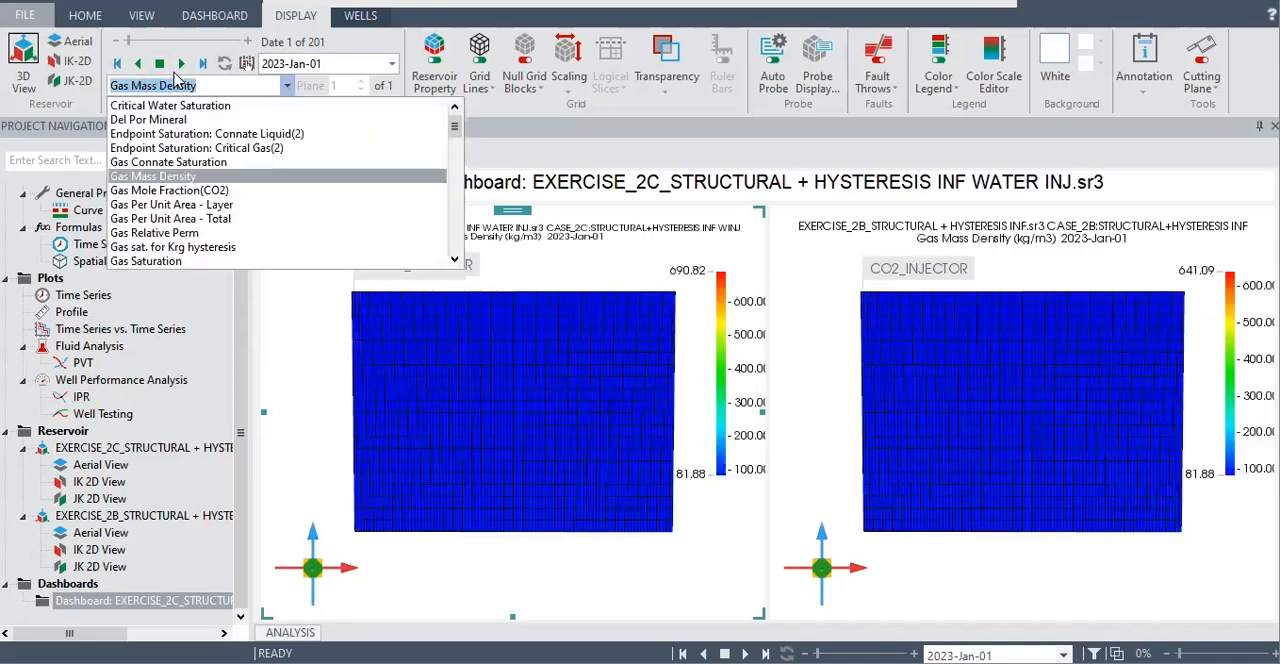
click(180, 66)
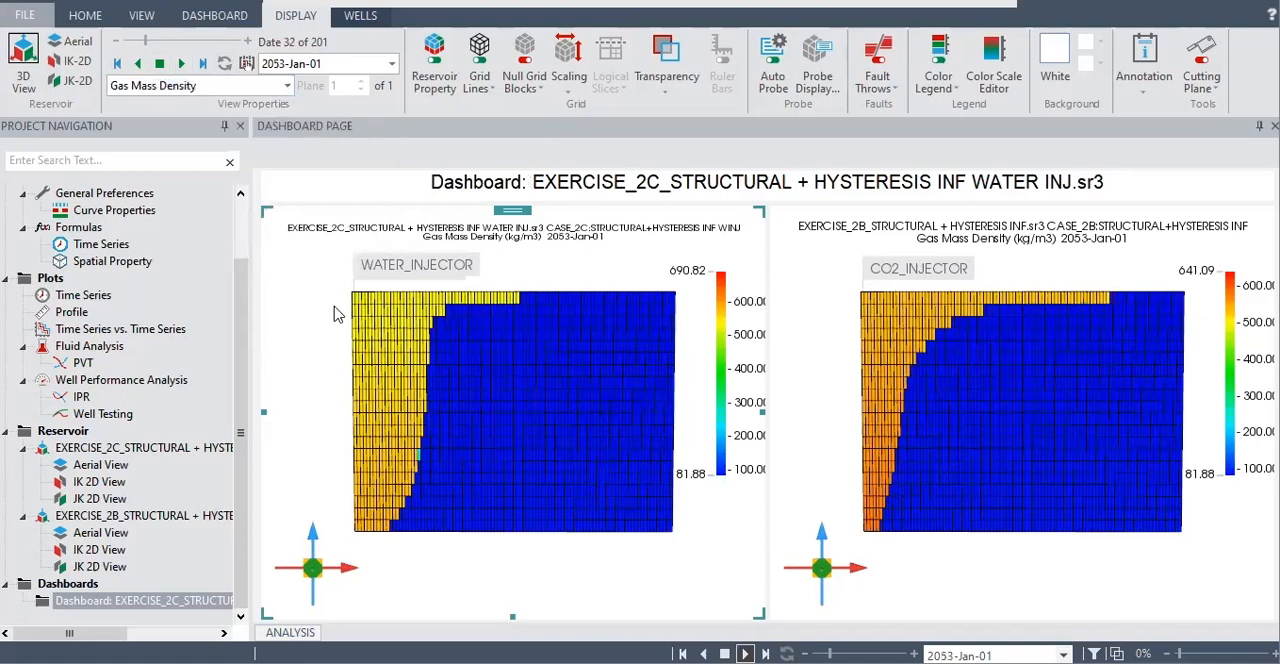
mouse_move(393, 372)
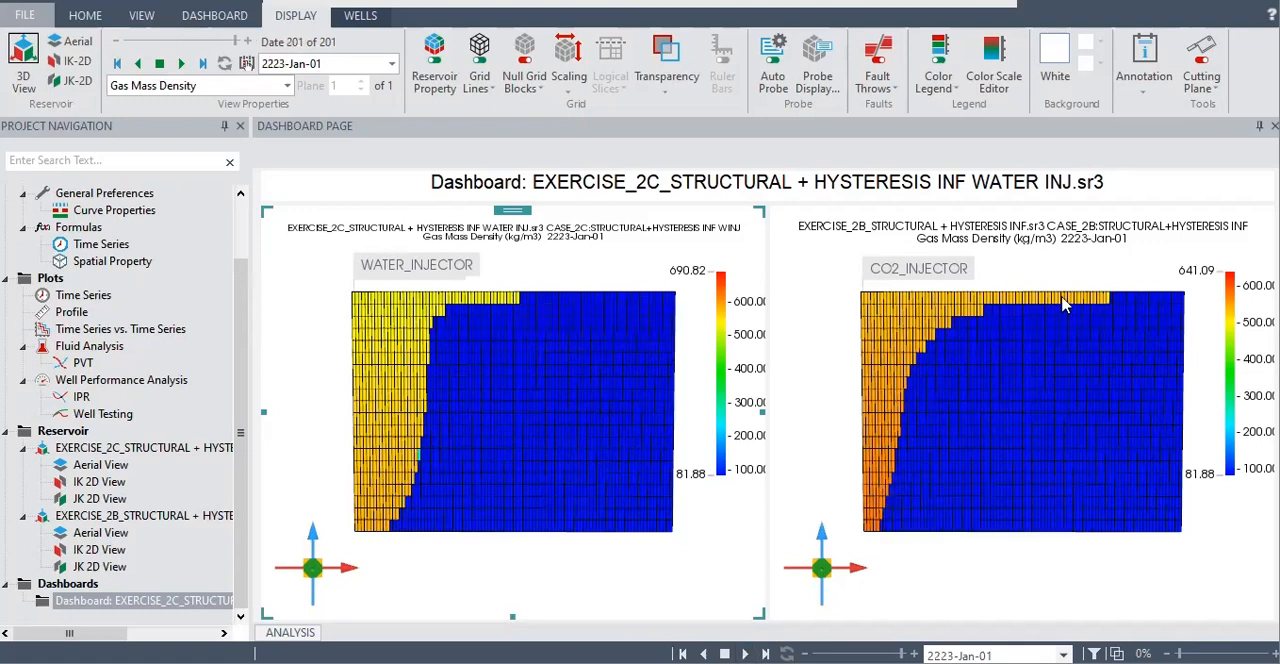
mouse_move(403, 312)
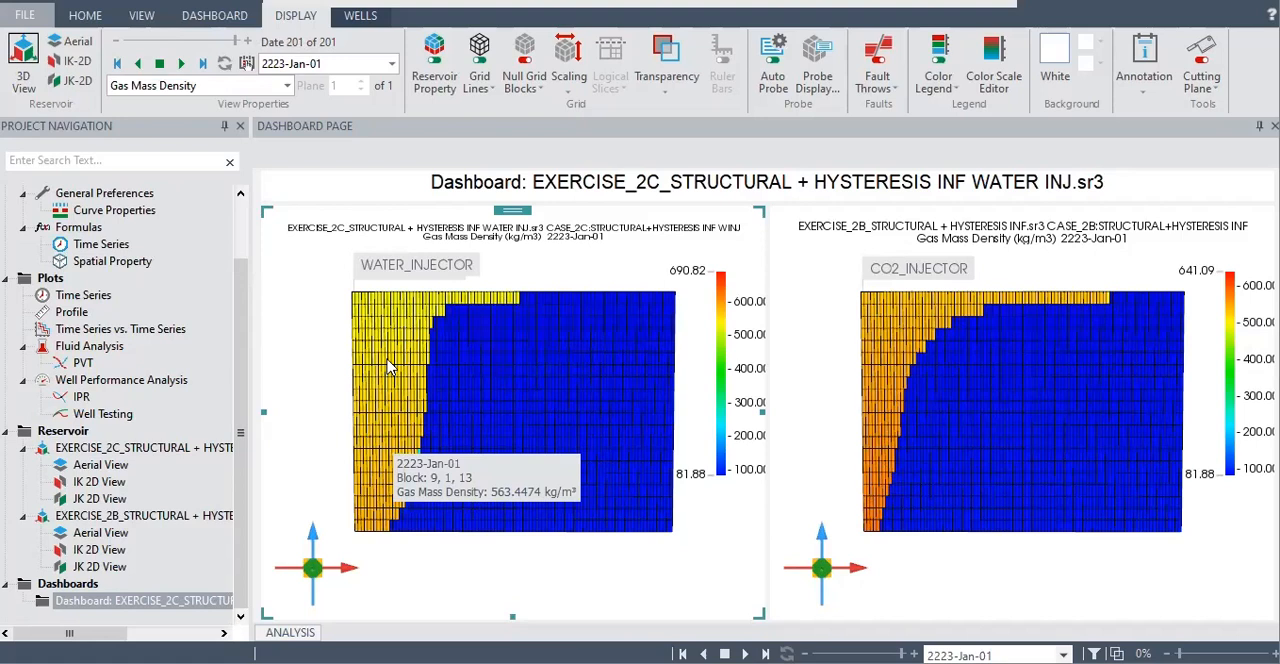
Probe Gas Mass Density in matching plume blocks of the EXERCISE_2C and EXERCISE_2B dashboard views at 2223-Jan-01
mouse_move(390, 418)
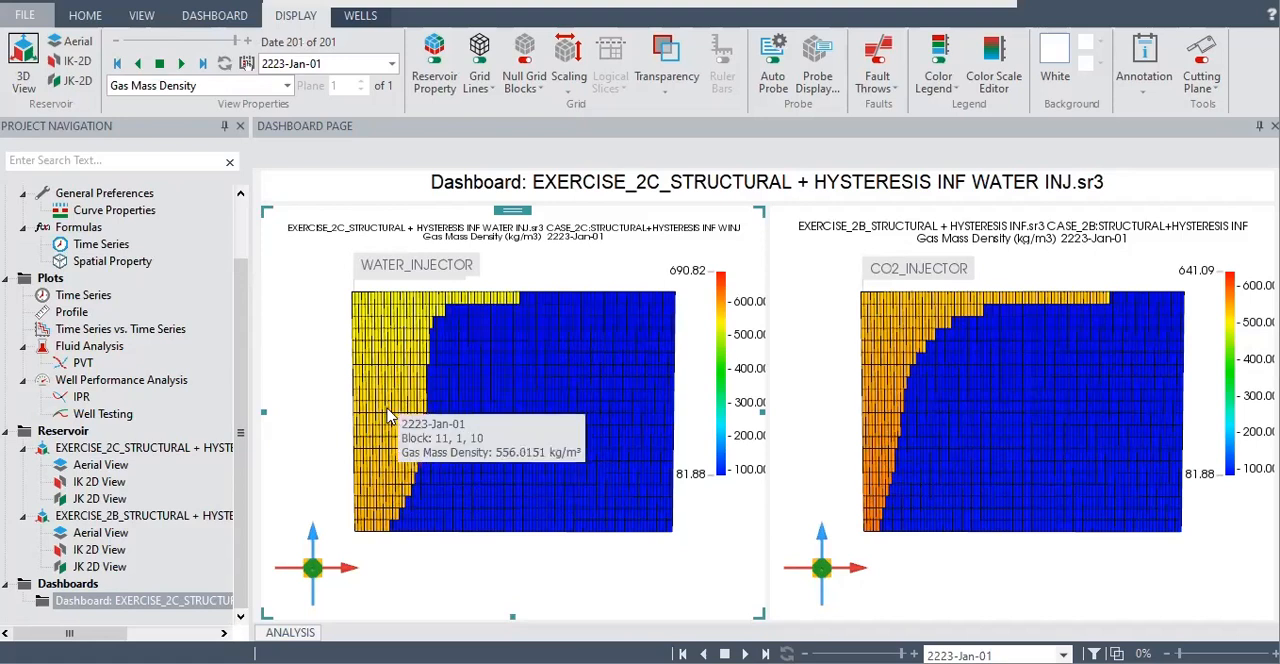
mouse_move(885, 407)
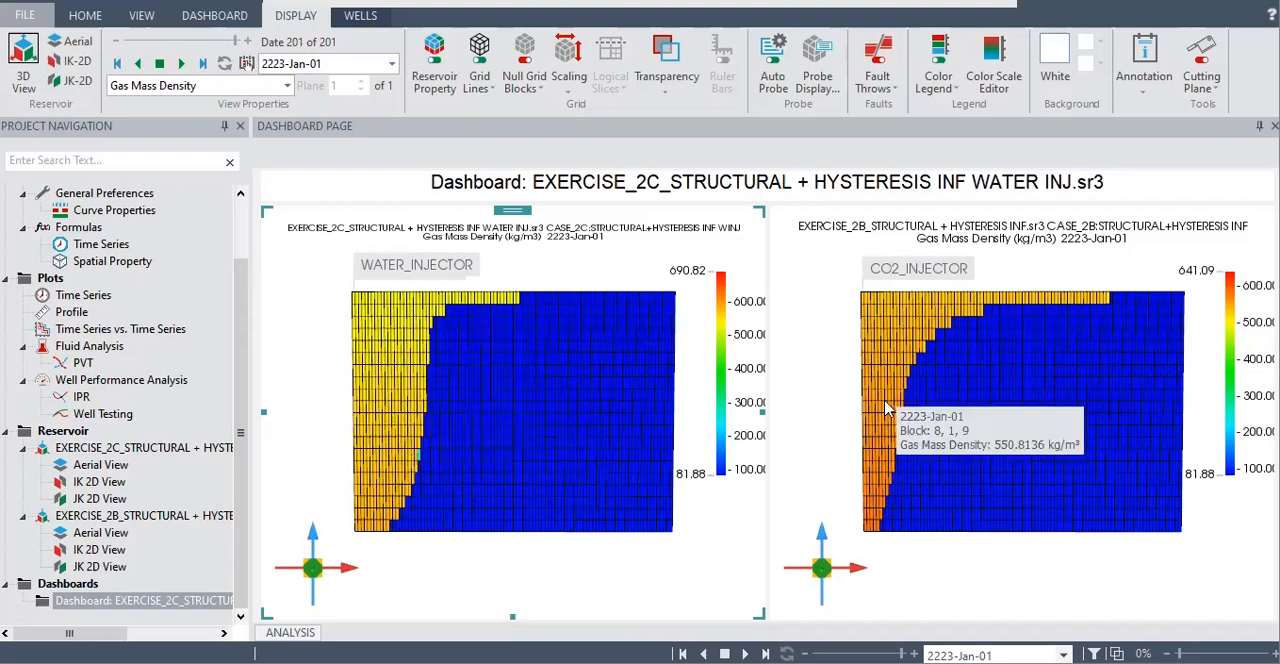
mouse_move(402, 396)
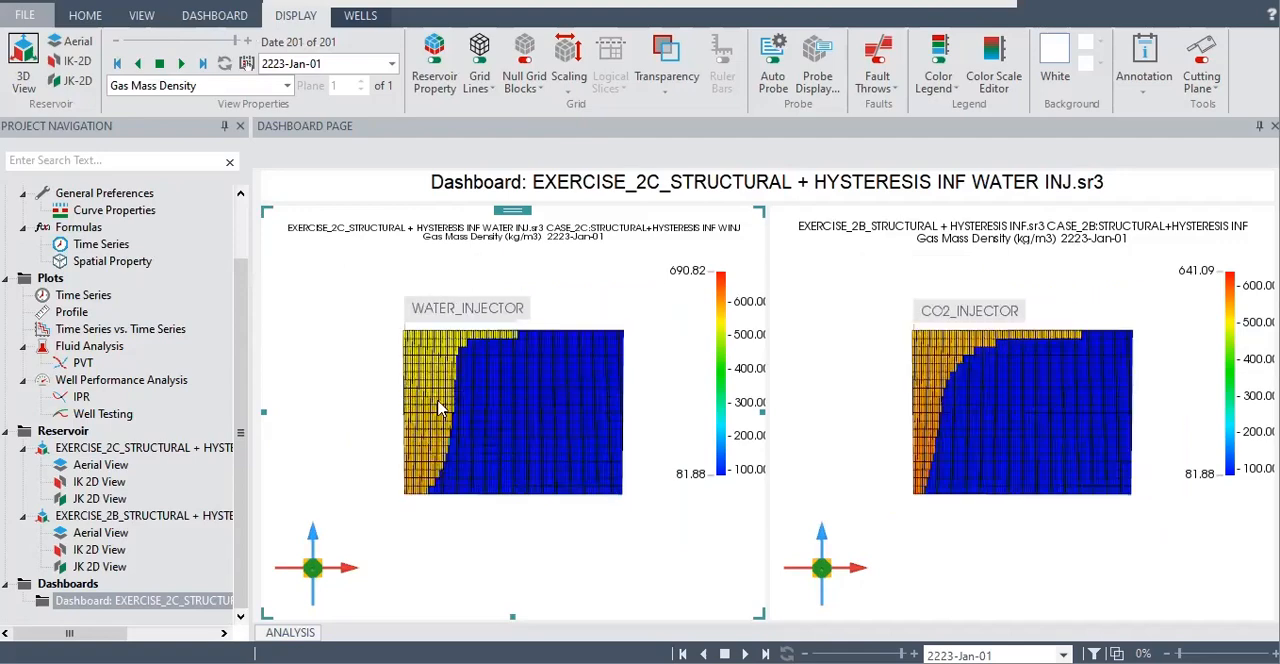
scroll(360, 390, up, 2)
scroll(352, 388, up, 1)
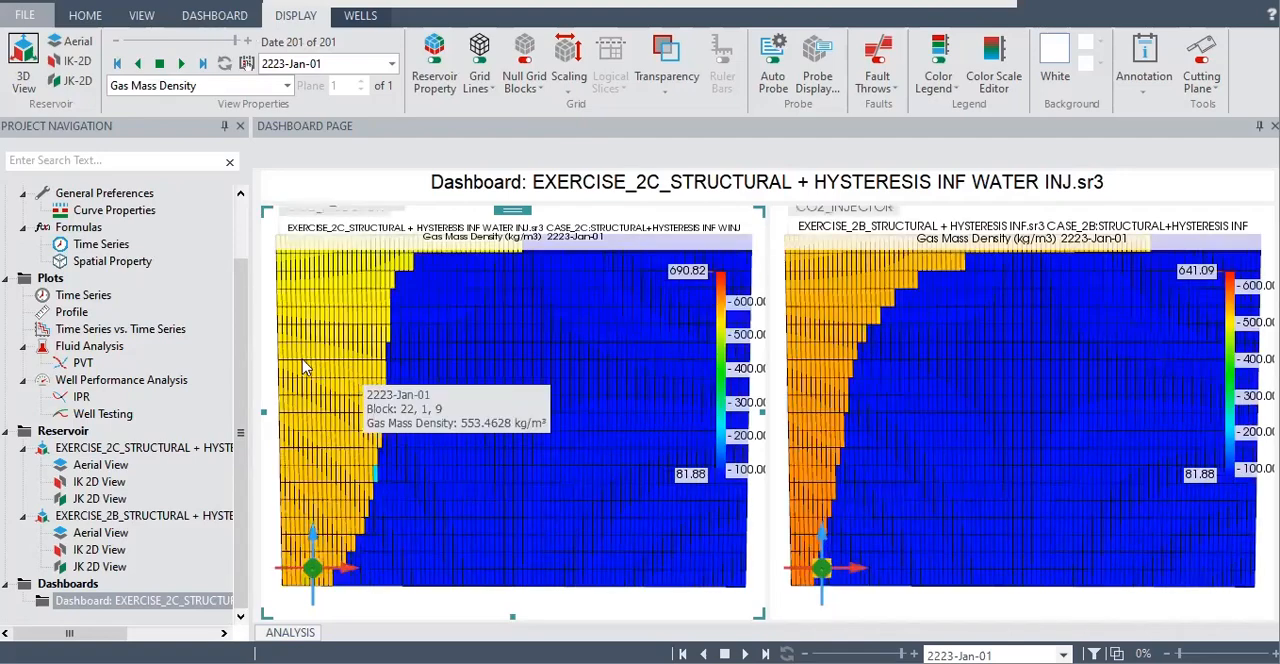
mouse_move(310, 372)
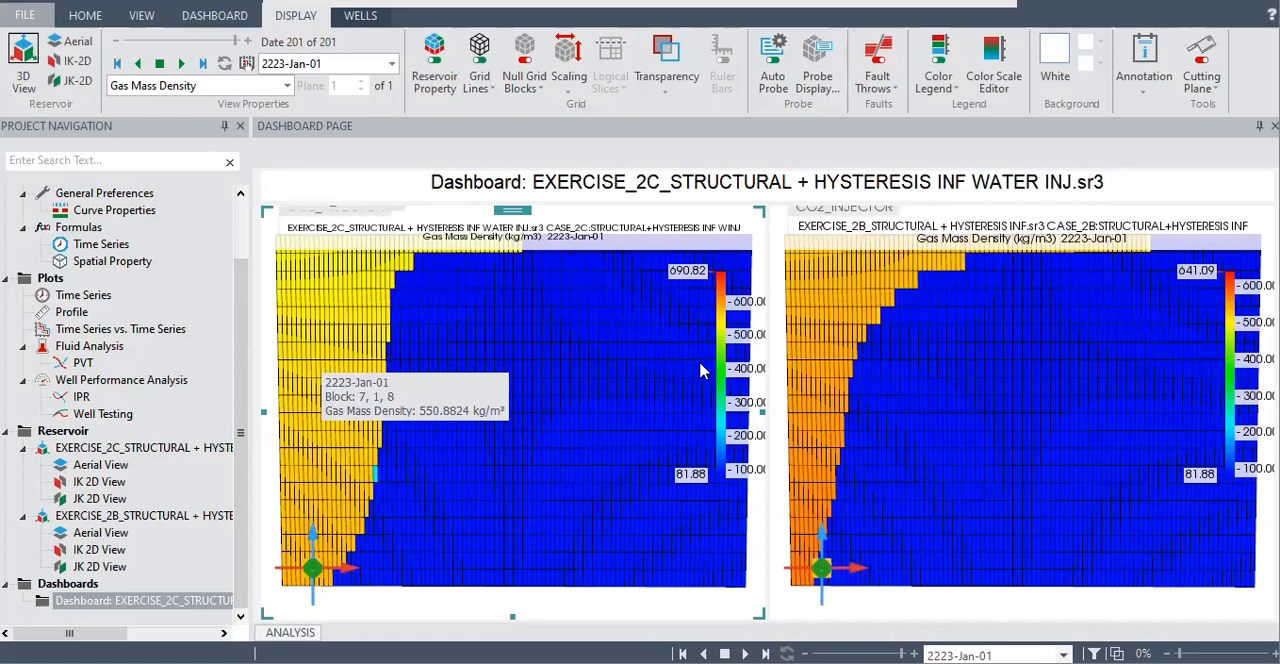
mouse_move(811, 374)
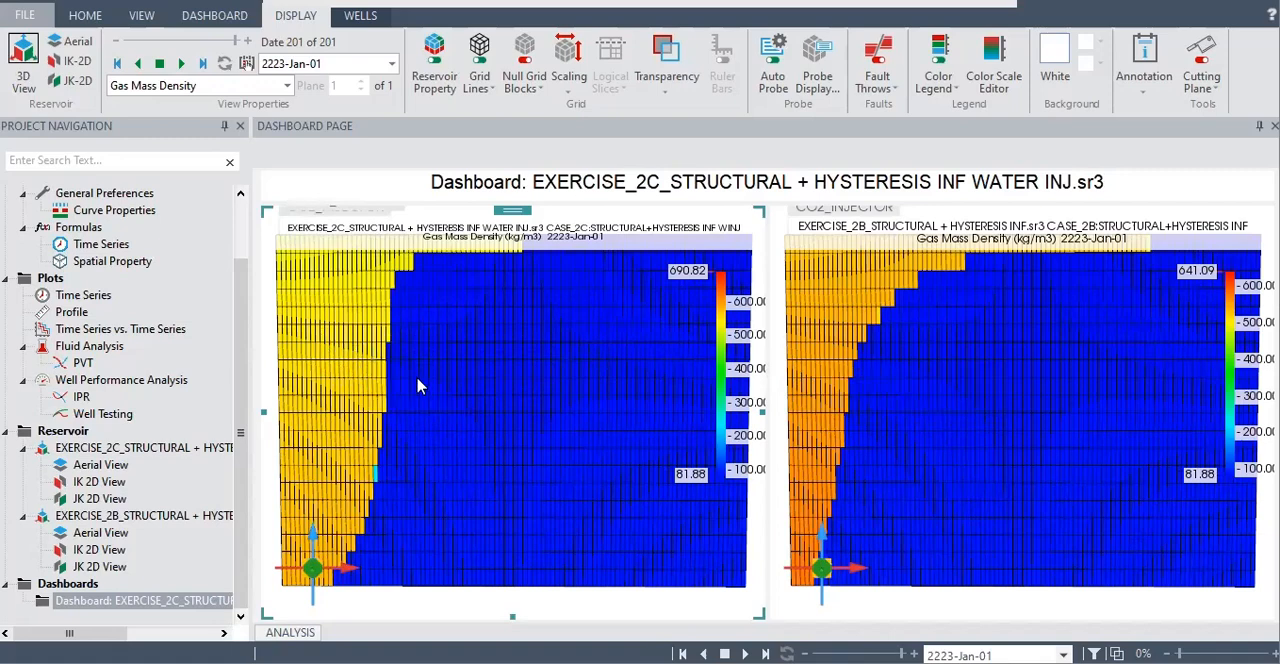
scroll(432, 385, up, 2)
scroll(434, 385, down, 3)
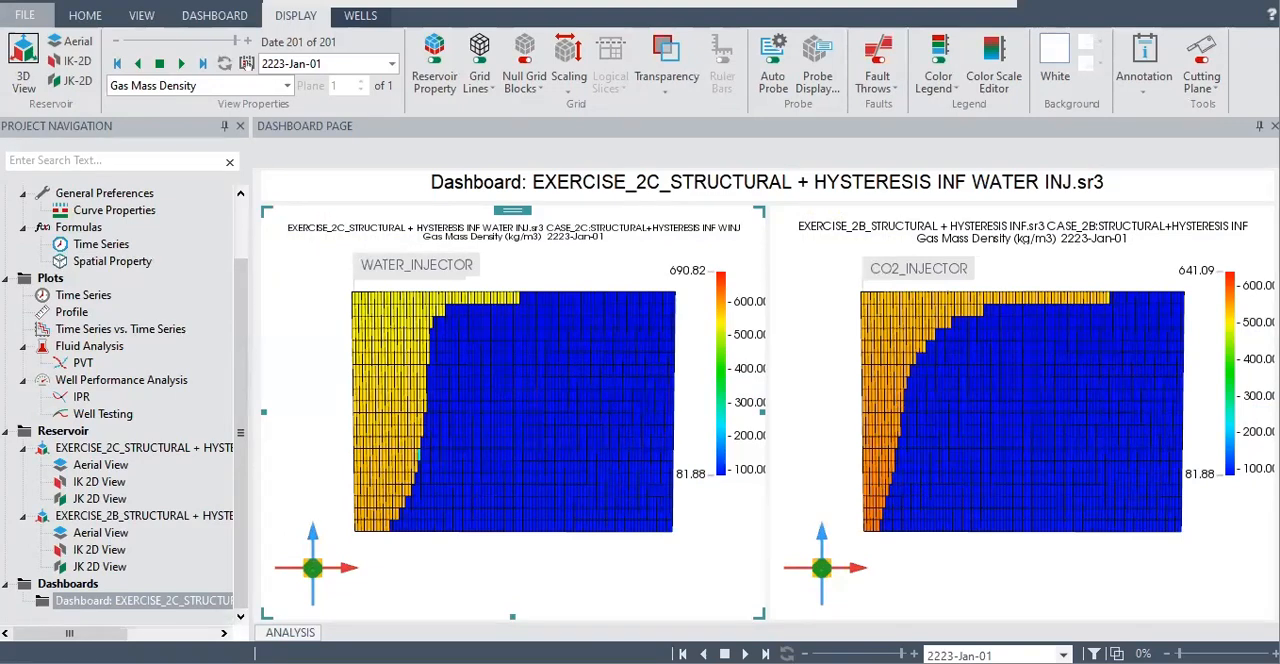
Show the Sg < Sgc / Hysteresis Dynamic trapped gas saturation property in both dashboard views
click(287, 86)
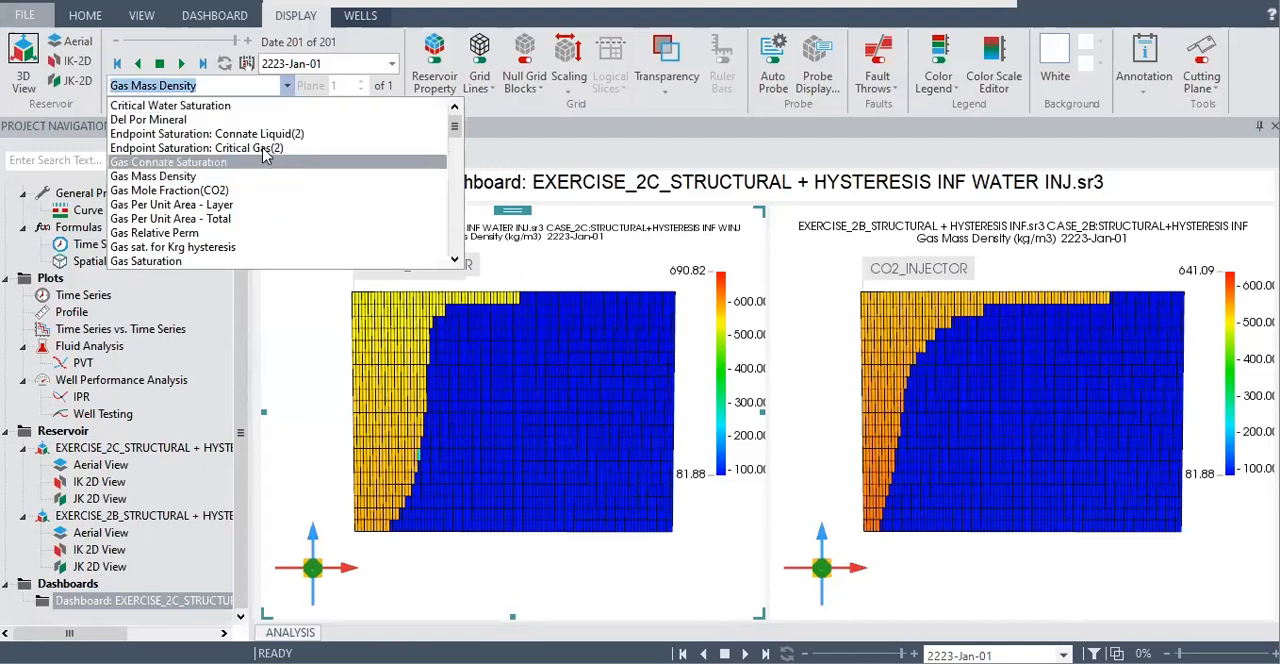
scroll(253, 195, down, 3)
scroll(253, 195, down, 15)
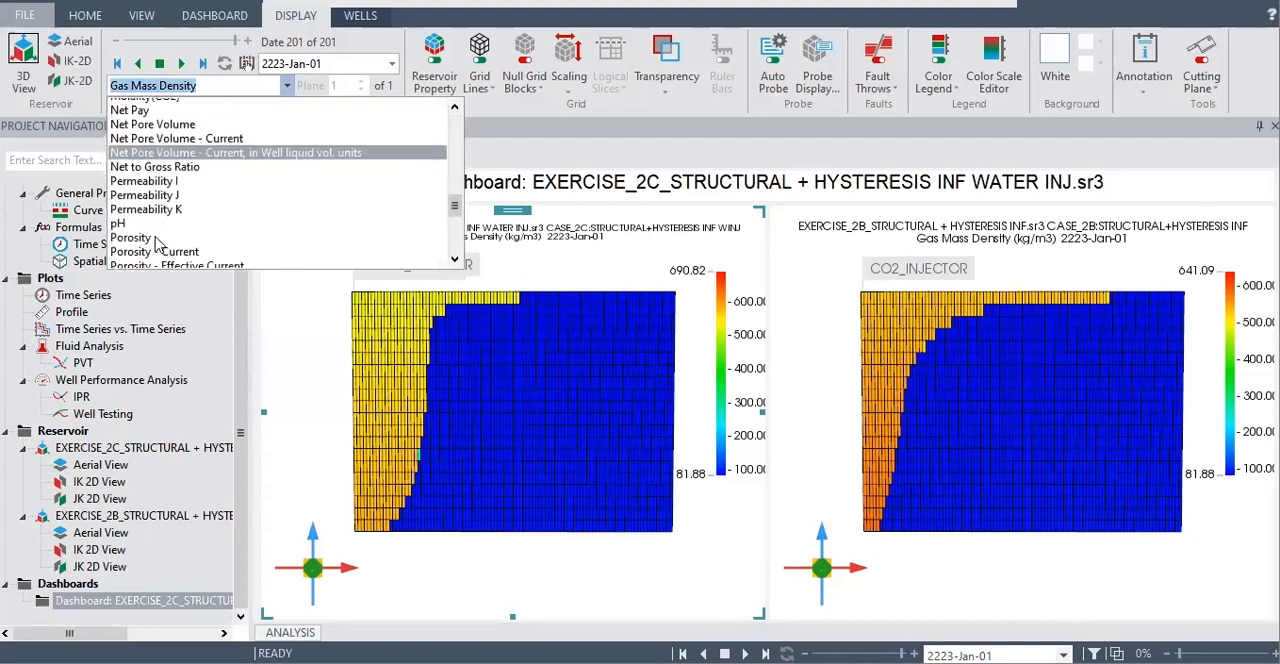
scroll(157, 245, down, 3)
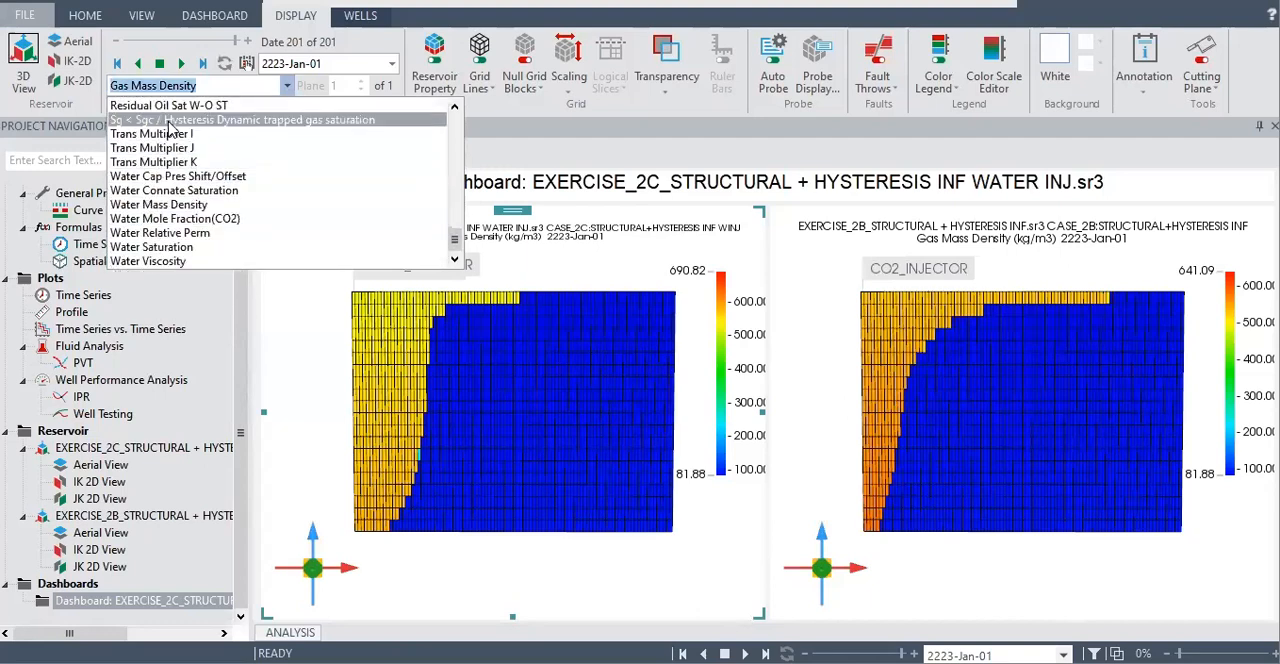
click(170, 120)
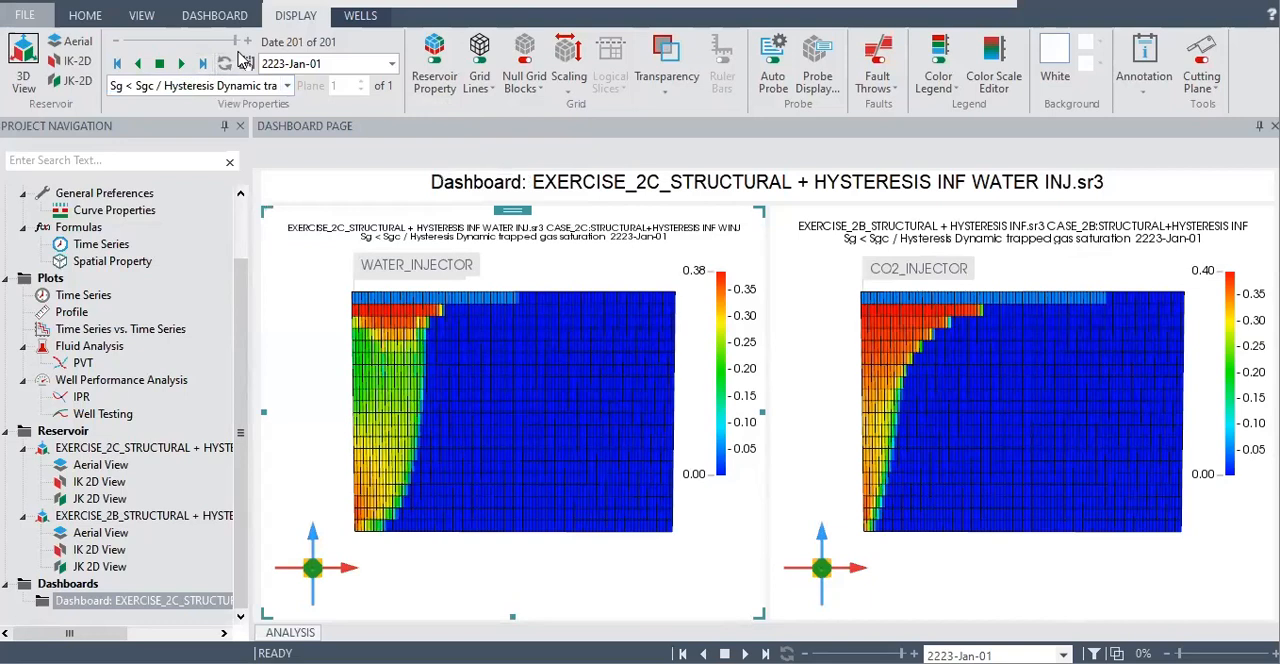
Play the trapped gas saturation animation from the first date to 2223-Jan-01 and probe blocks inside the EXERCISE_2C plume
drag(236, 42, 108, 50)
click(181, 63)
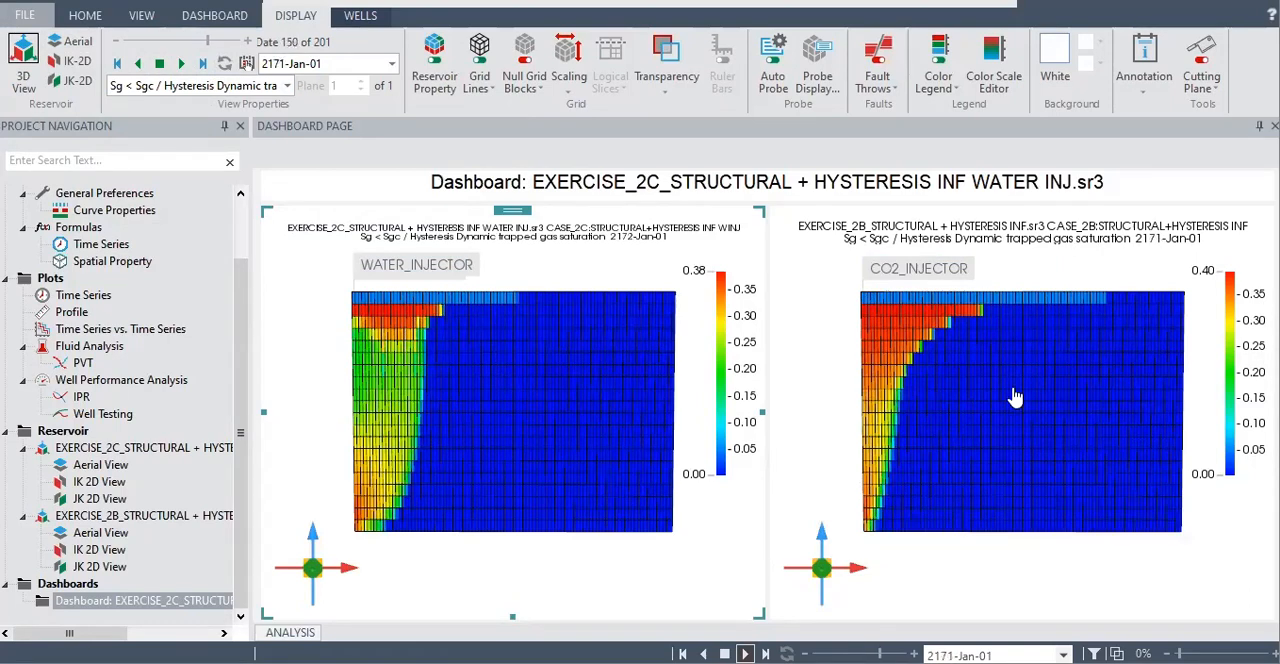
scroll(160, 367, up, 2)
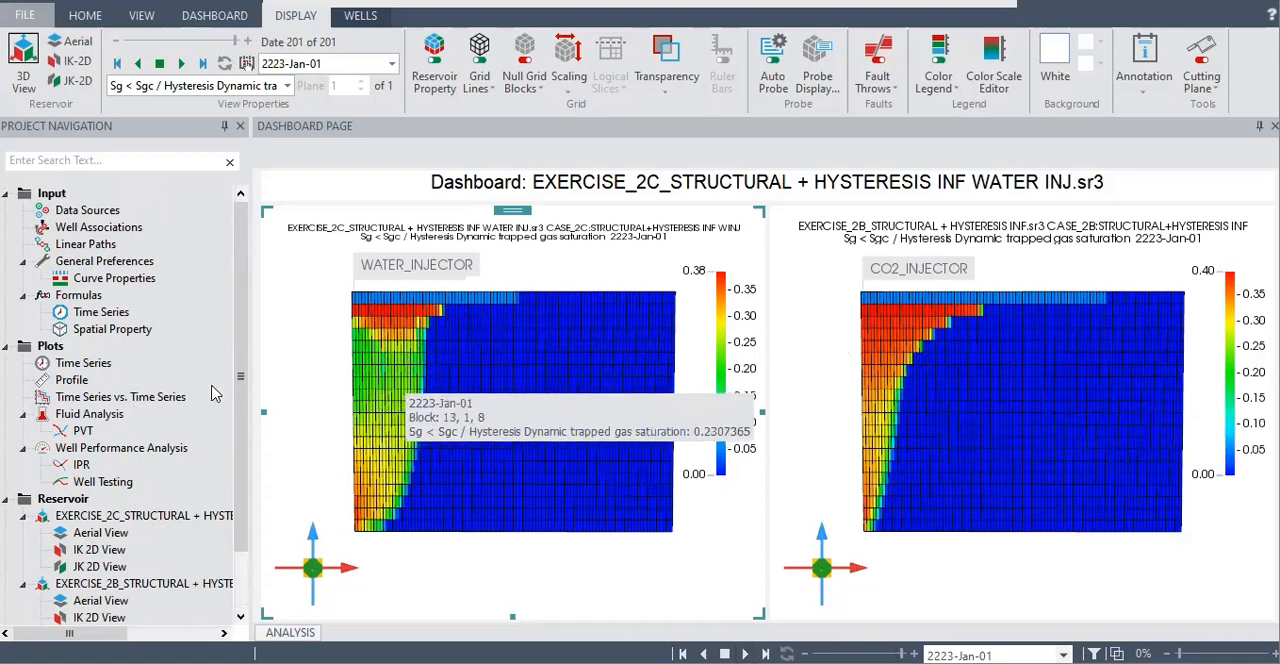
mouse_move(390, 415)
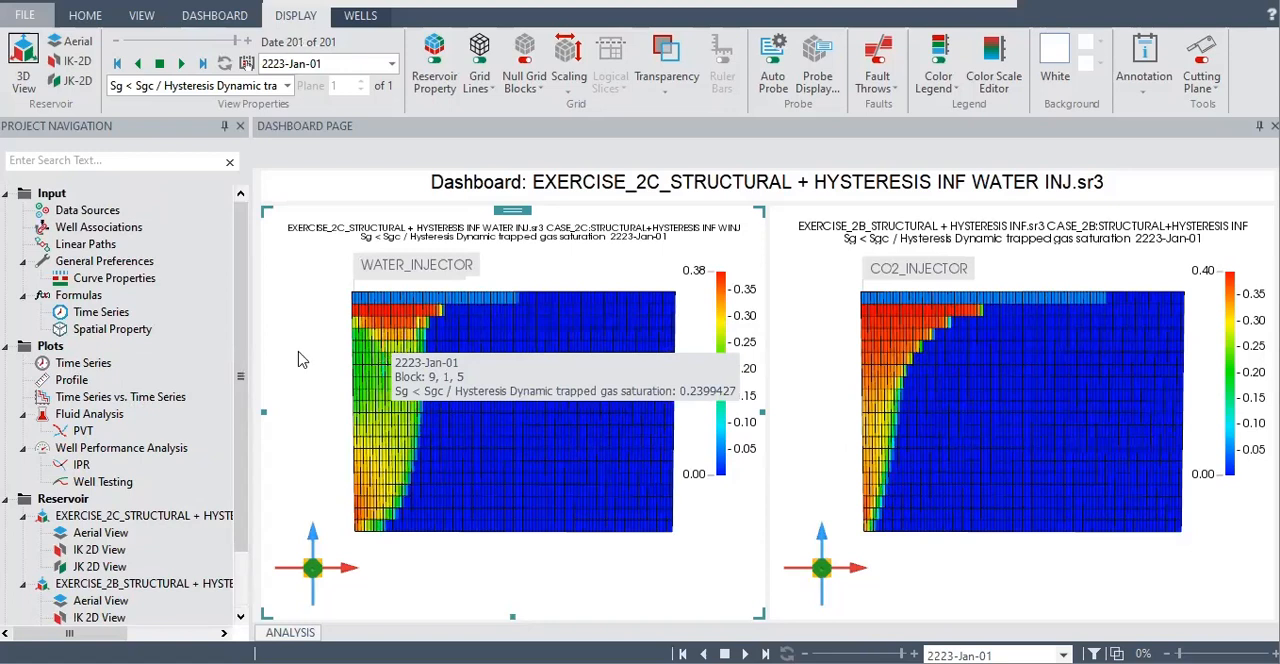
Create a time series plot of the Special History parameter CO2 Trapped (mol) for the EXERCISE_2B case
double_click(83, 364)
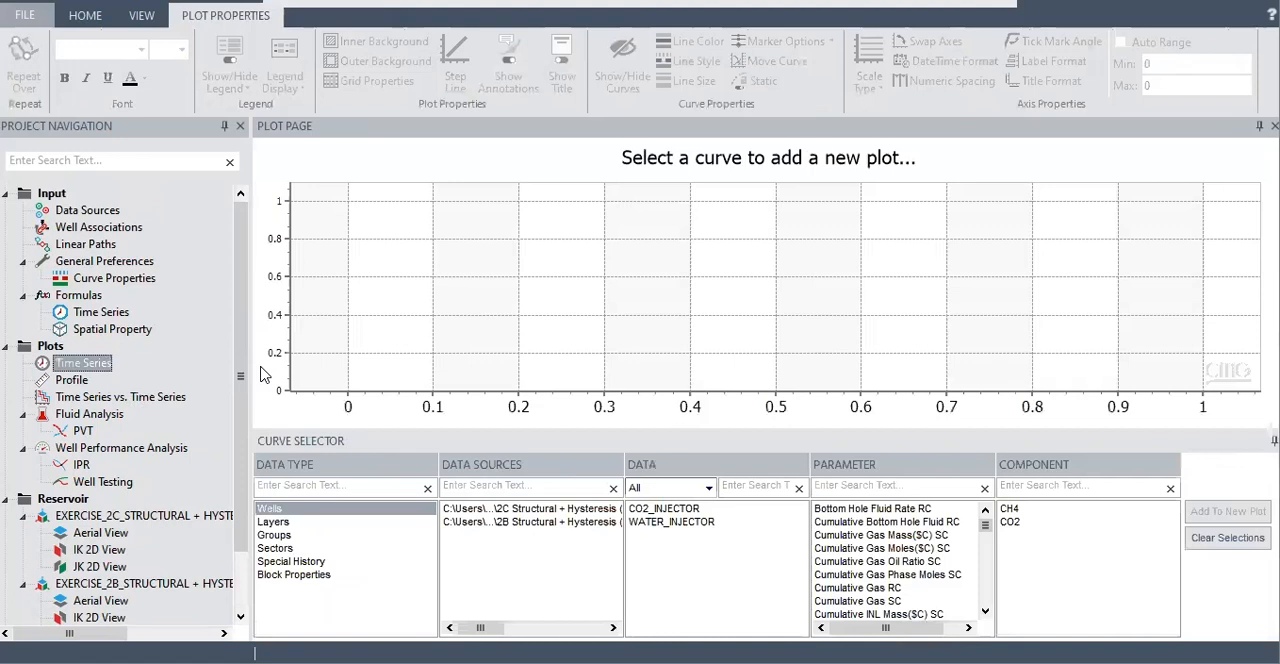
click(313, 562)
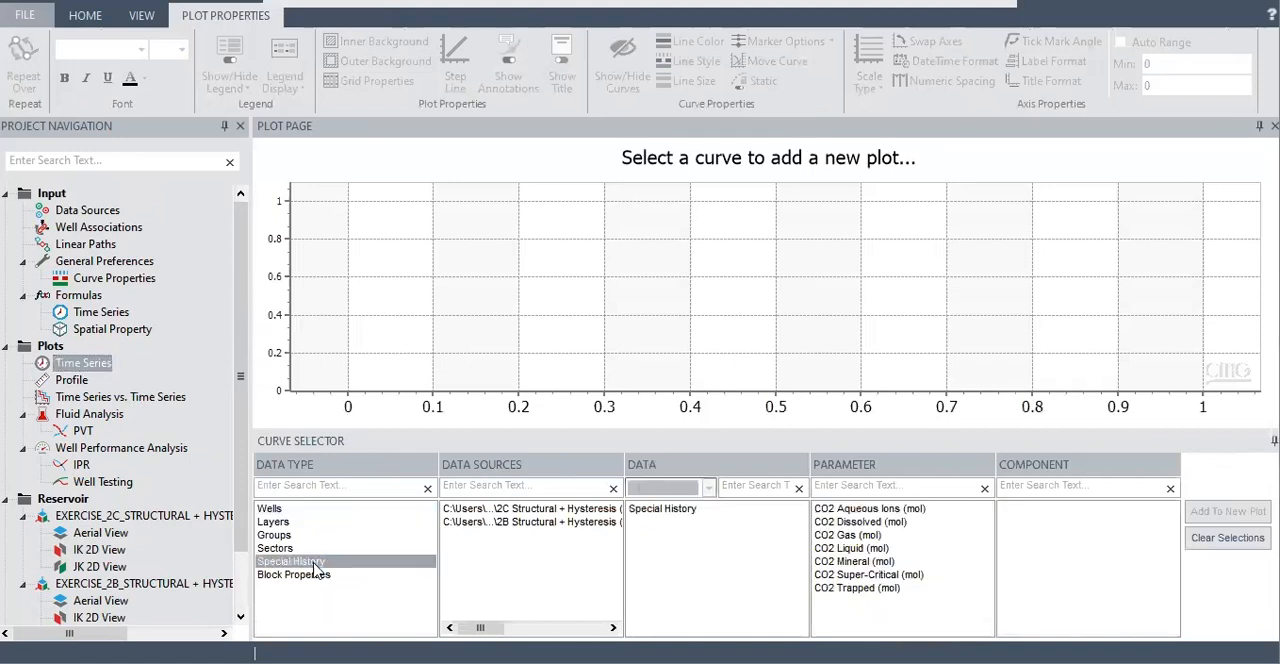
click(620, 522)
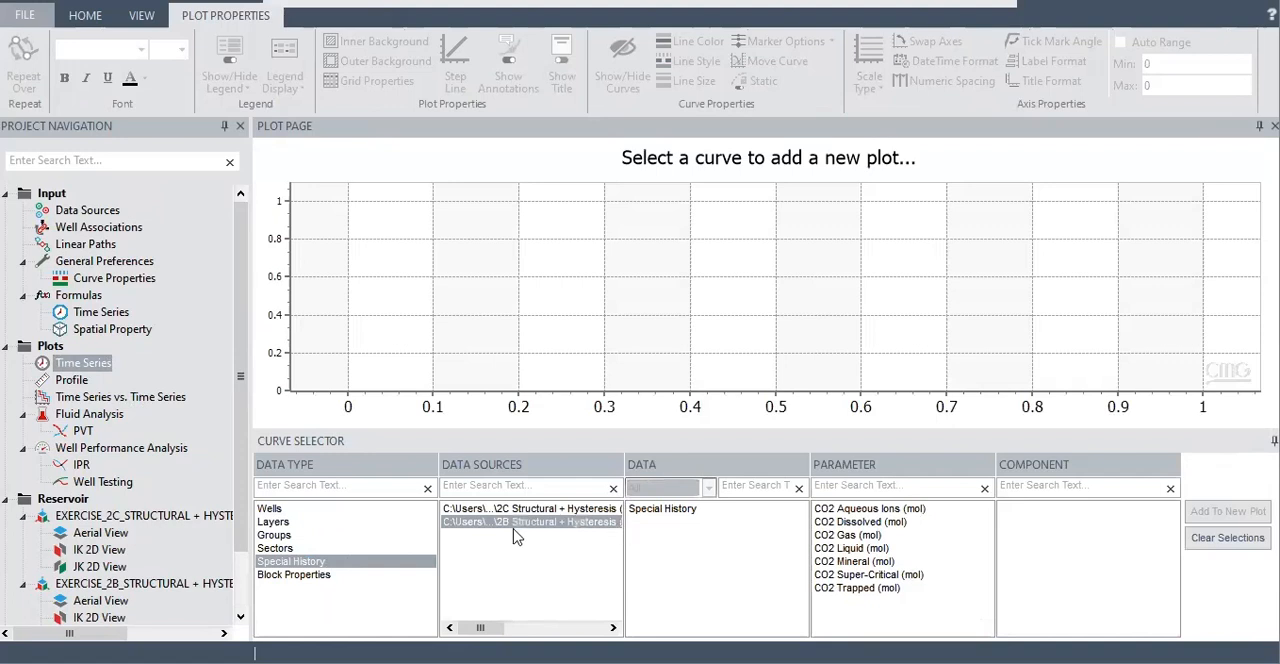
click(672, 512)
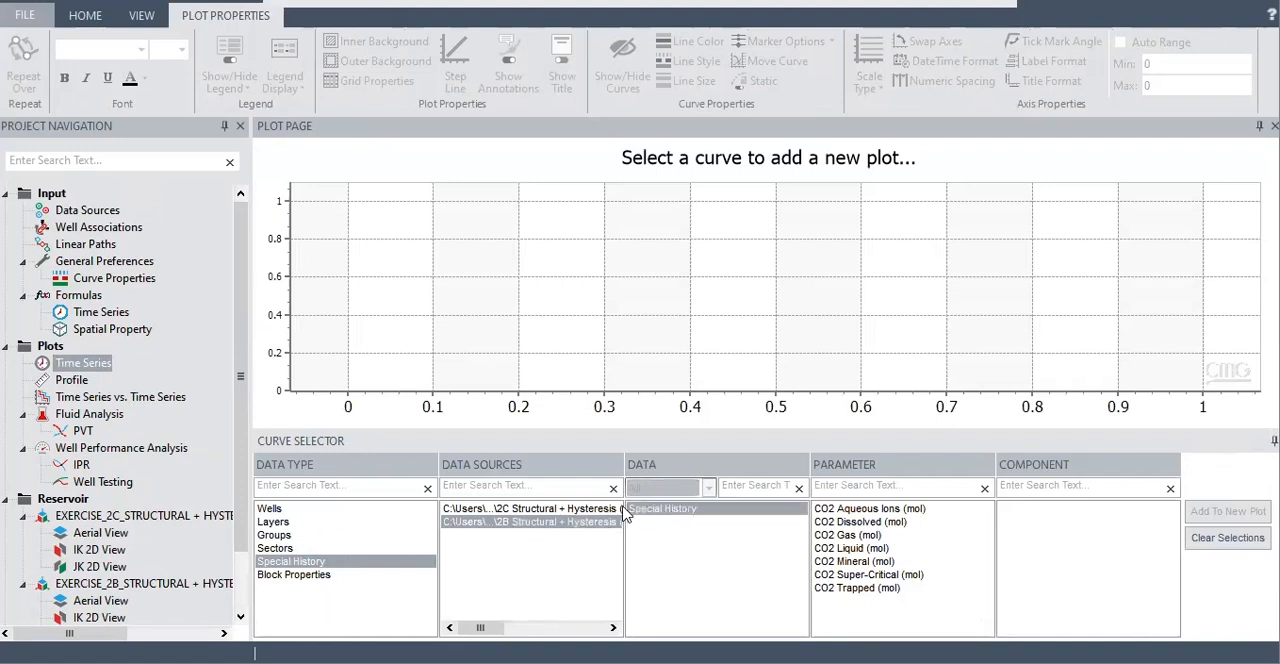
click(875, 590)
click(1229, 511)
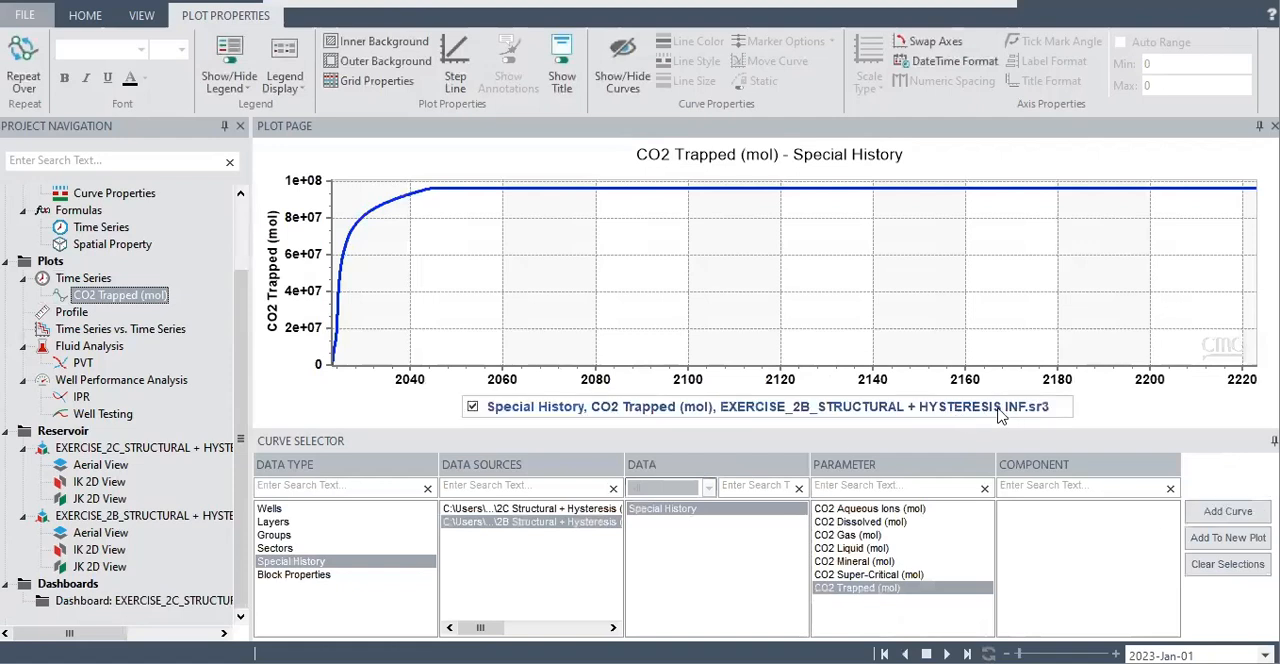
Add the EXERCISE_2C CO2 Trapped (mol) curve to the same plot and probe the curves to compare trapped CO2
click(592, 509)
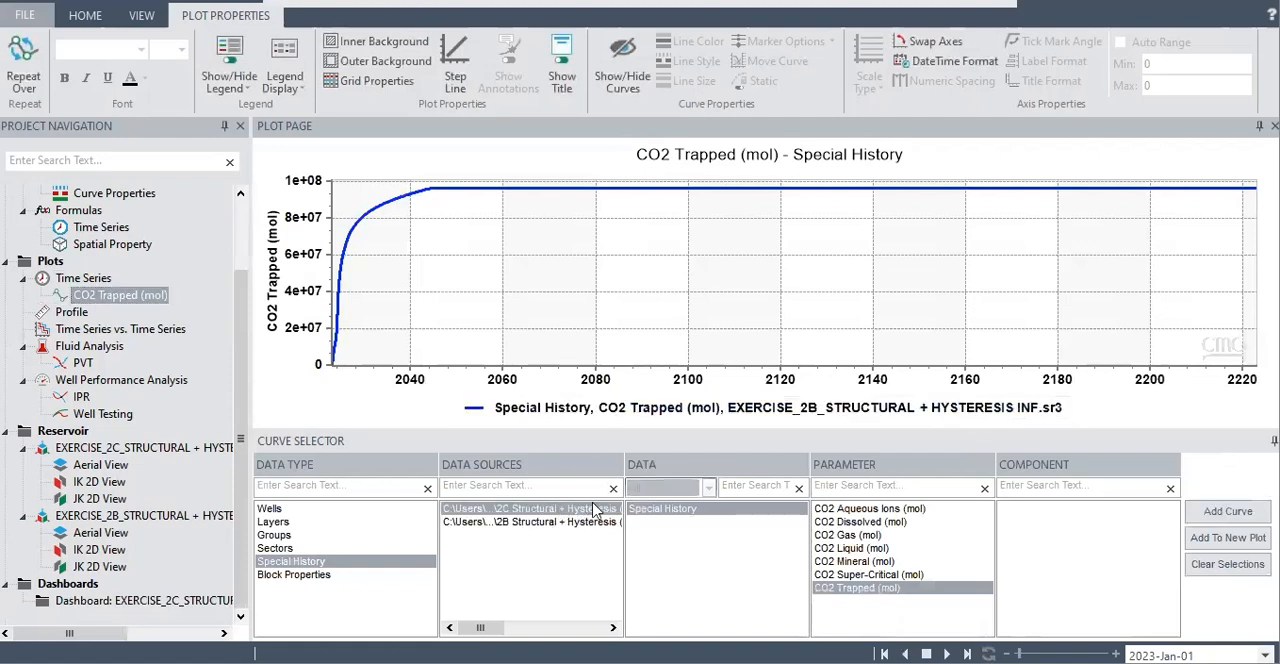
click(1226, 511)
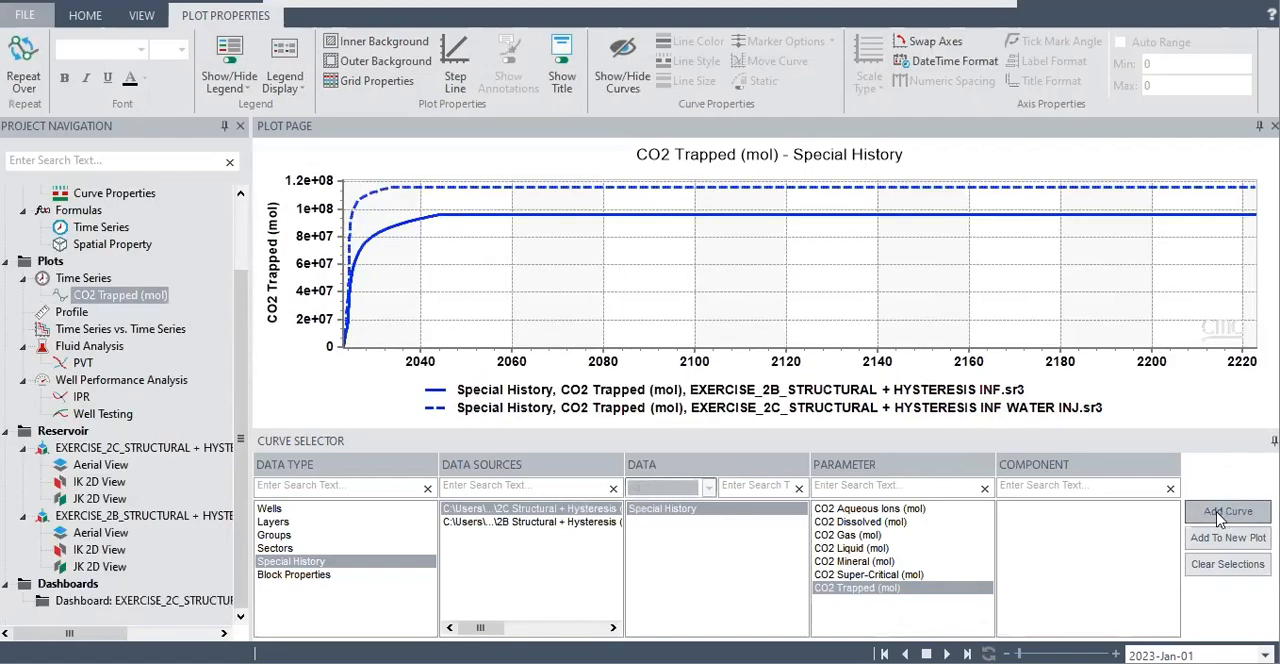
mouse_move(556, 198)
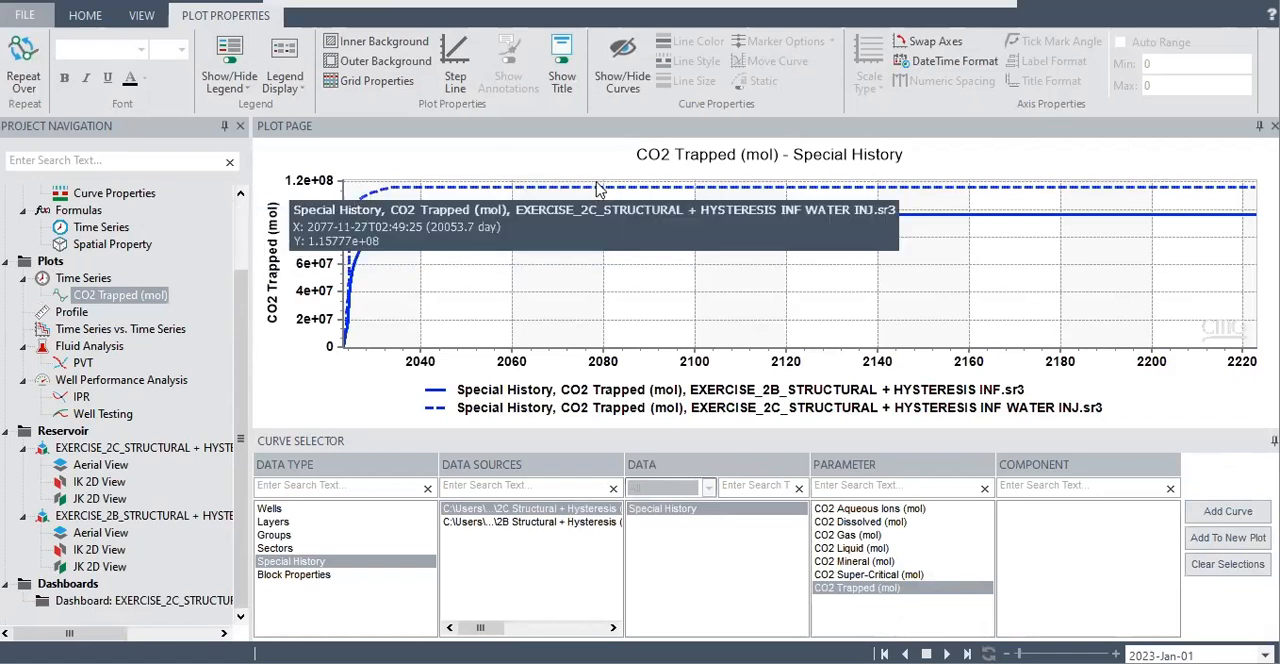
mouse_move(645, 227)
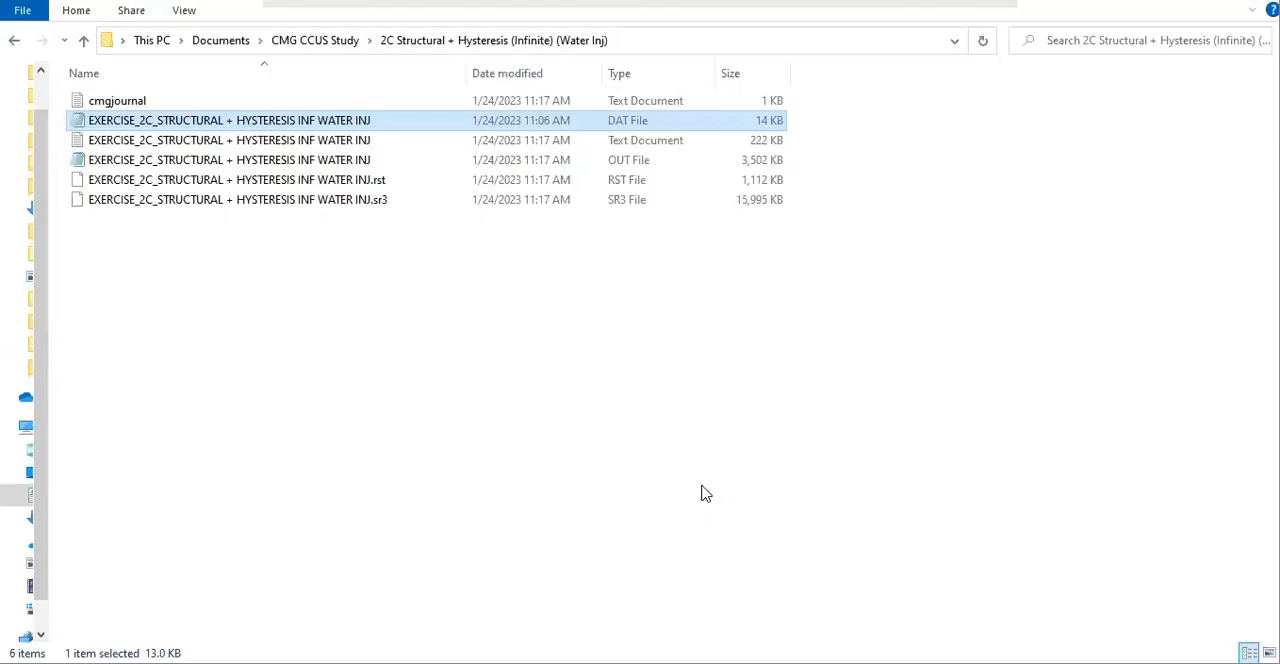
In the 2C water injection folder in File Explorer, duplicate the DAT file and name the copy EXERCISE_2C_STRUCTURAL + HYSTERESIS INF WATER INJ 50
click(700, 487)
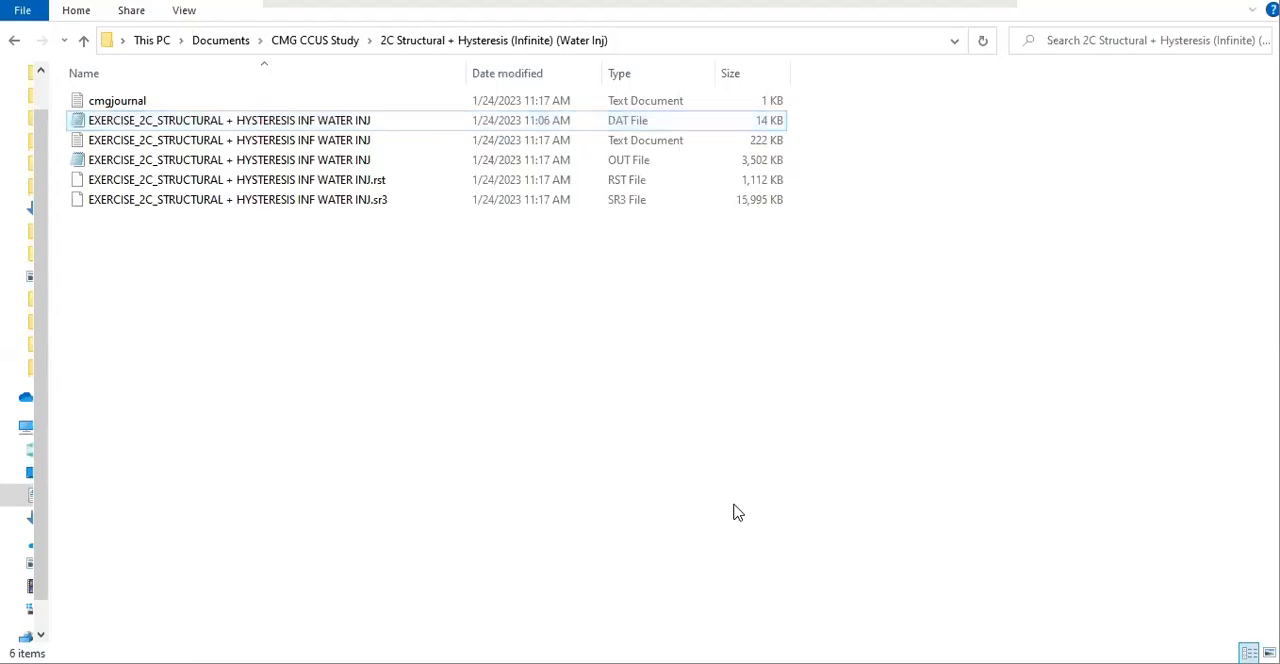
click(320, 122)
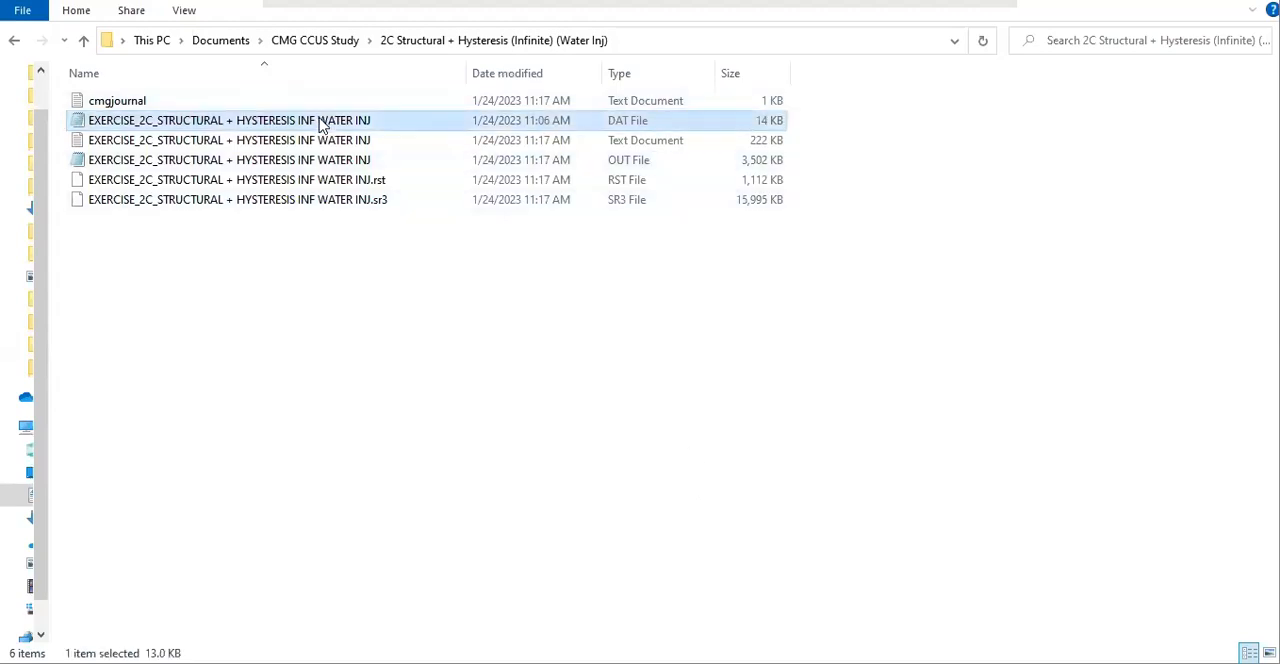
click(380, 362)
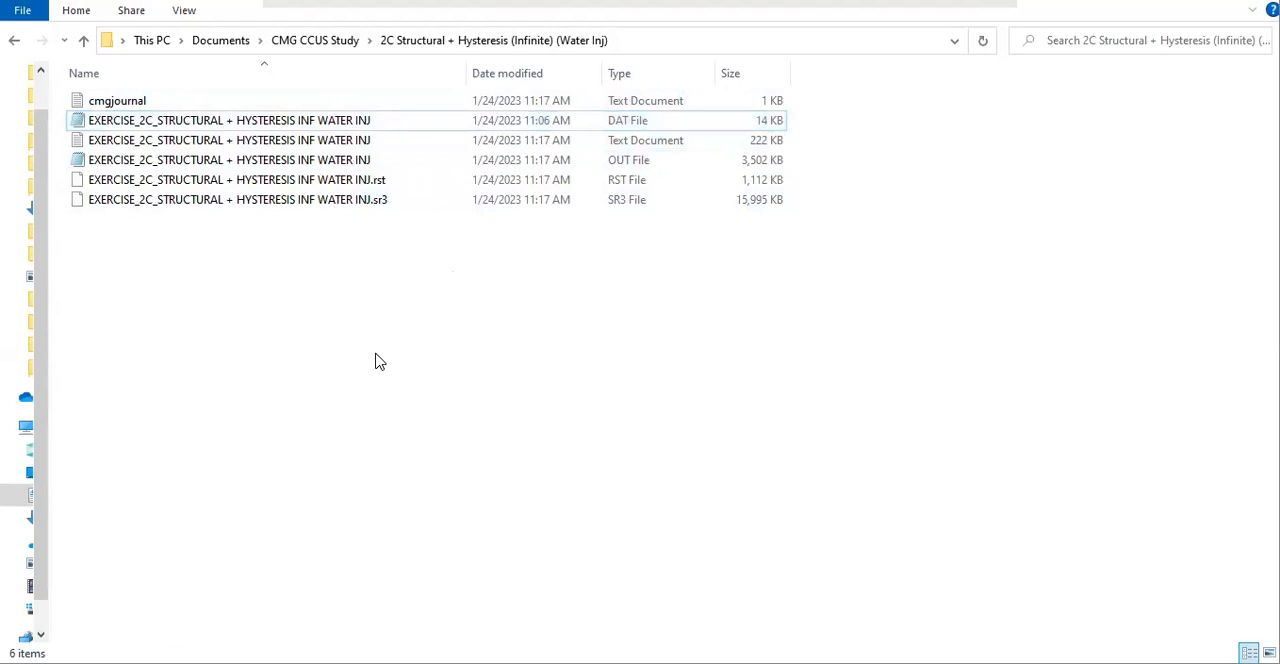
key(ctrl+v)
right_click(322, 122)
click(388, 408)
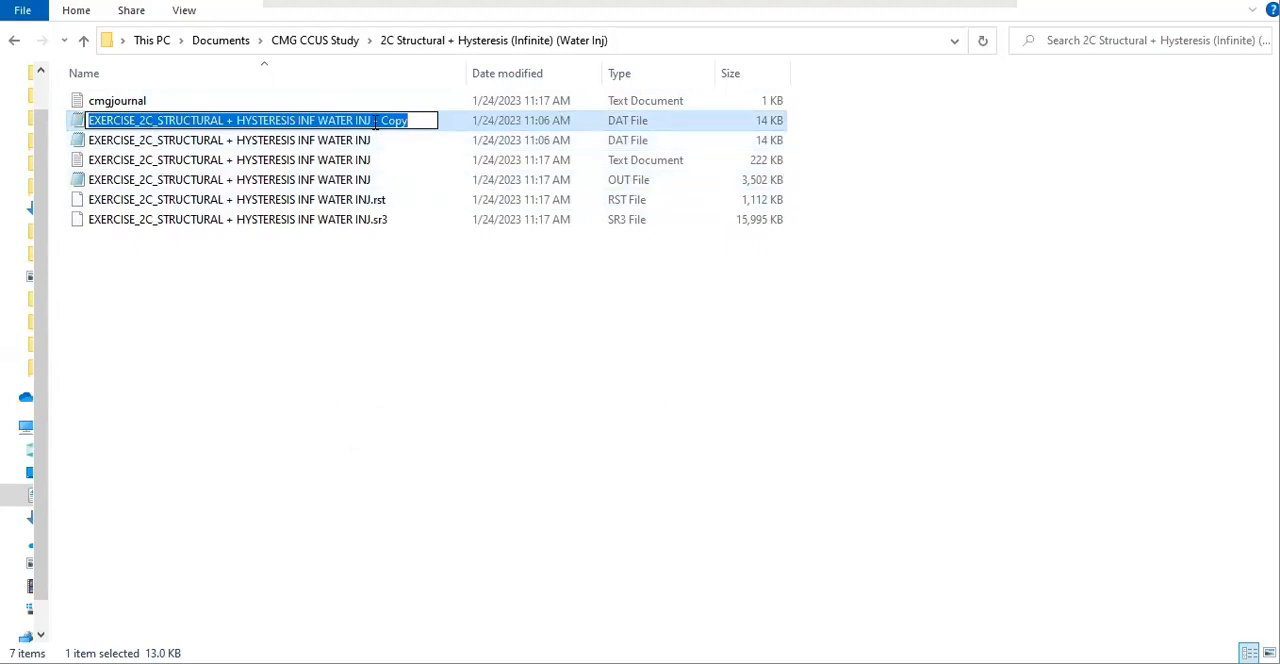
drag(375, 122, 471, 131)
text(50)
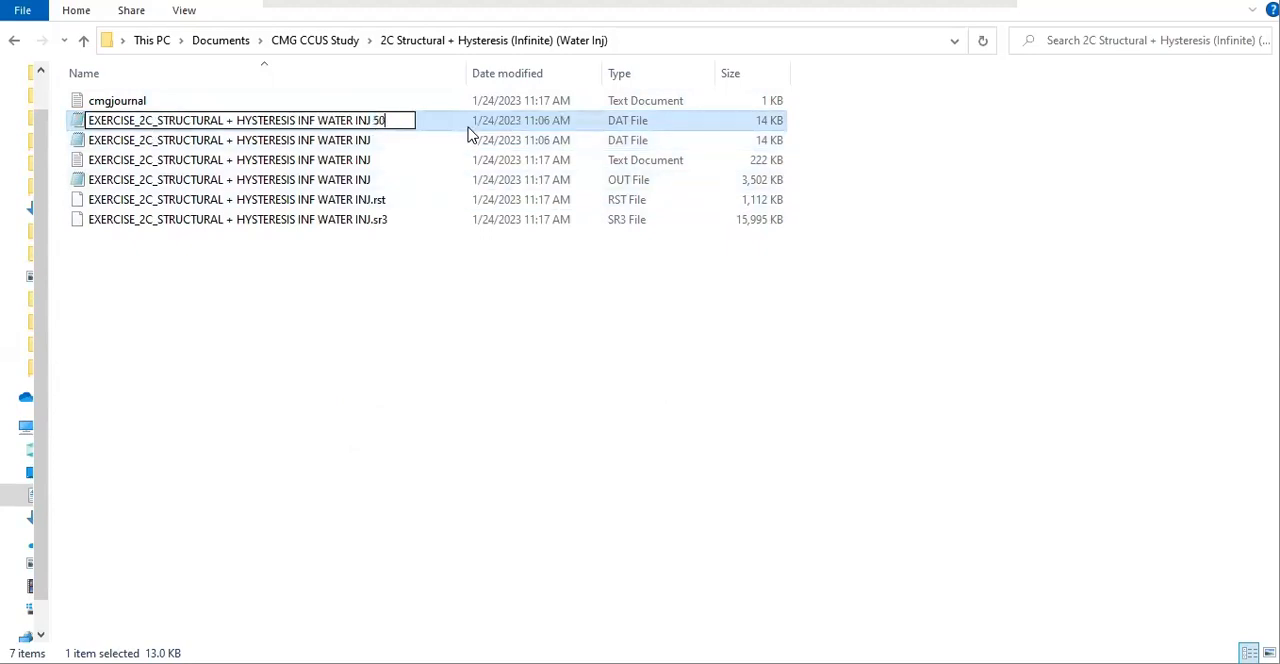
key(Return)
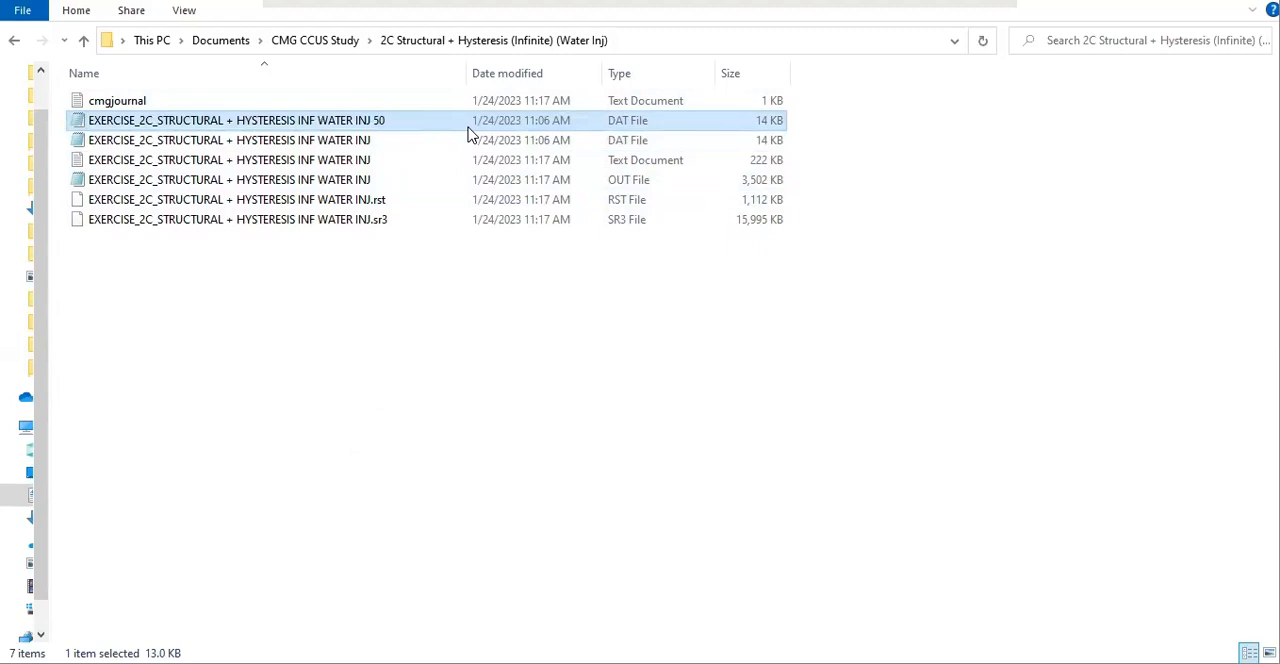
Open the copied DAT file in Notepad, change TITLE1 to 'CASE_2C:STRUCTURAL+HYSTERESIS INF WINJ 50' and save it
double_click(470, 128)
click(603, 128)
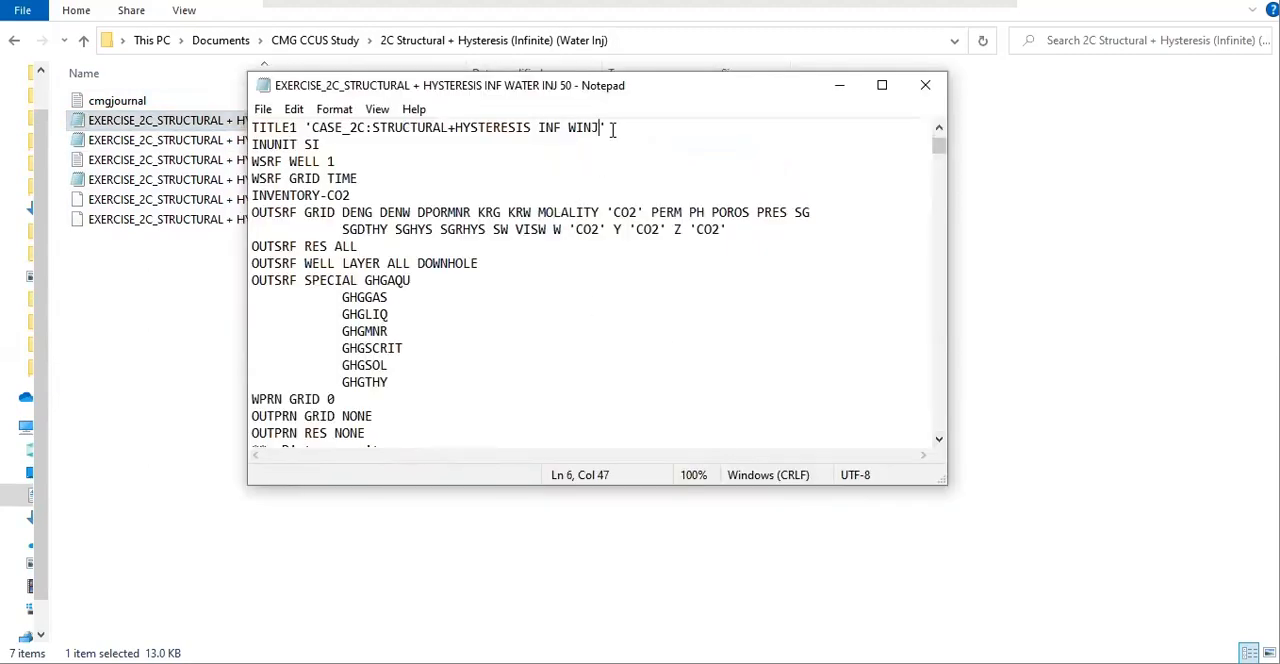
text(50)
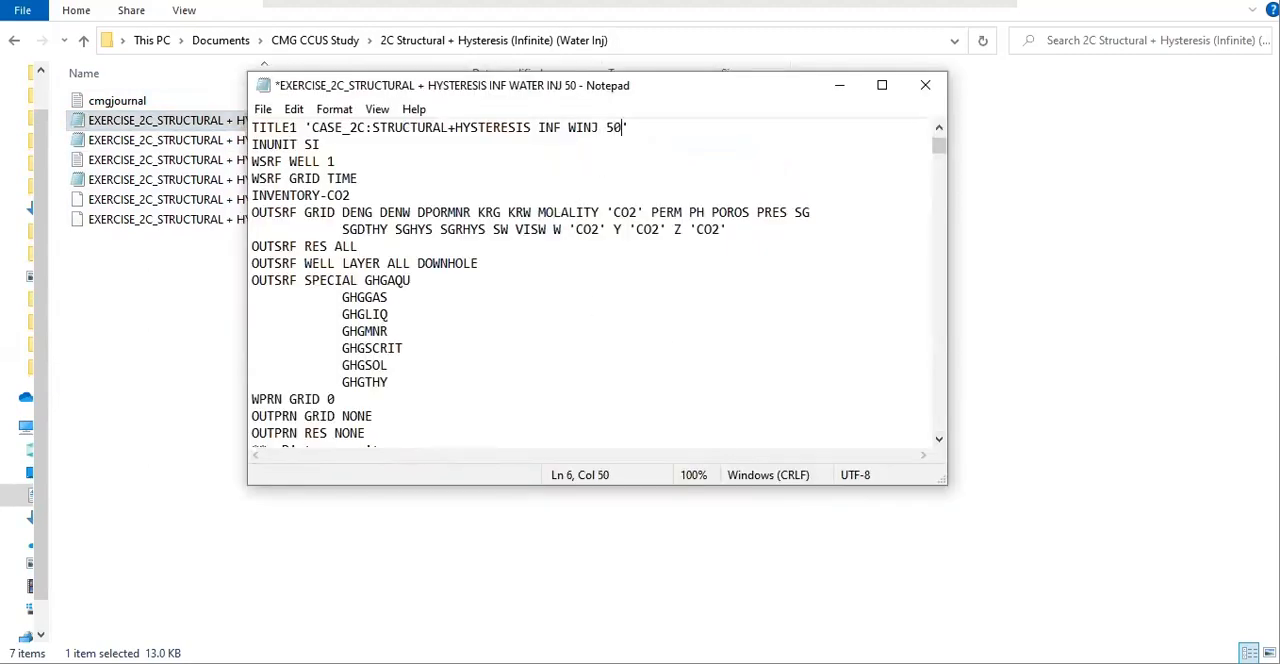
key(ctrl+s)
Search the copied DAT file for 25 to locate the WATER_INJECTOR OPERATE MAX STW line
drag(943, 487, 1197, 622)
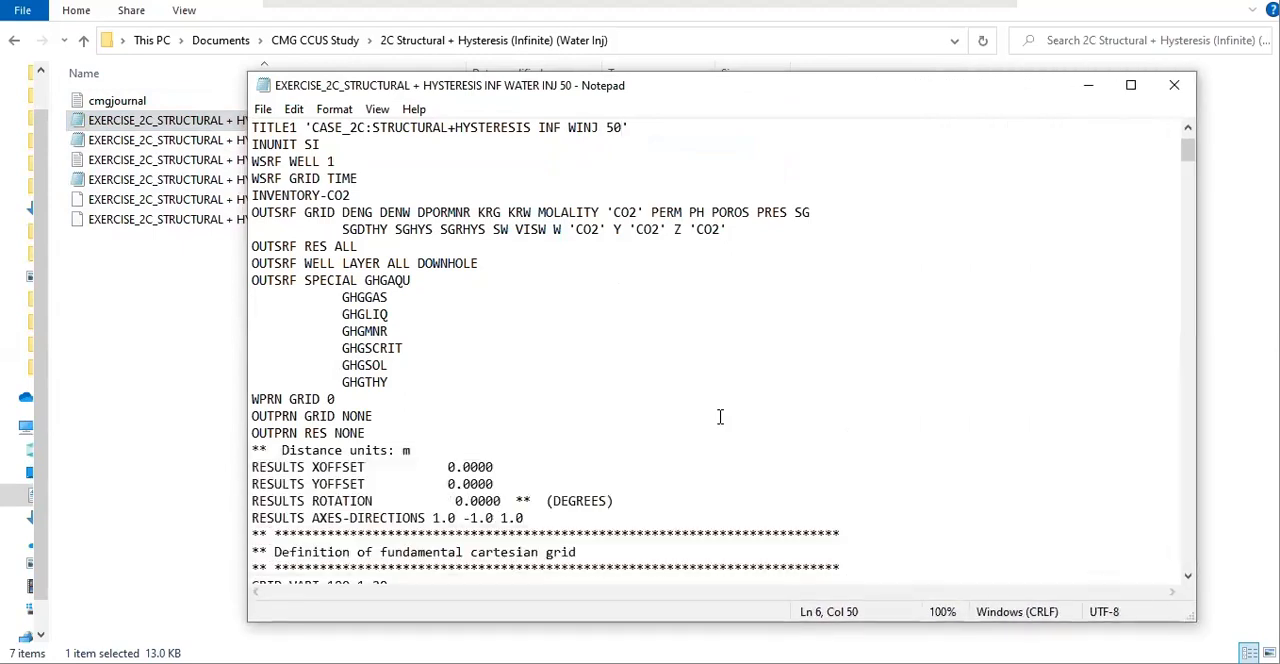
scroll(602, 383, down, 11)
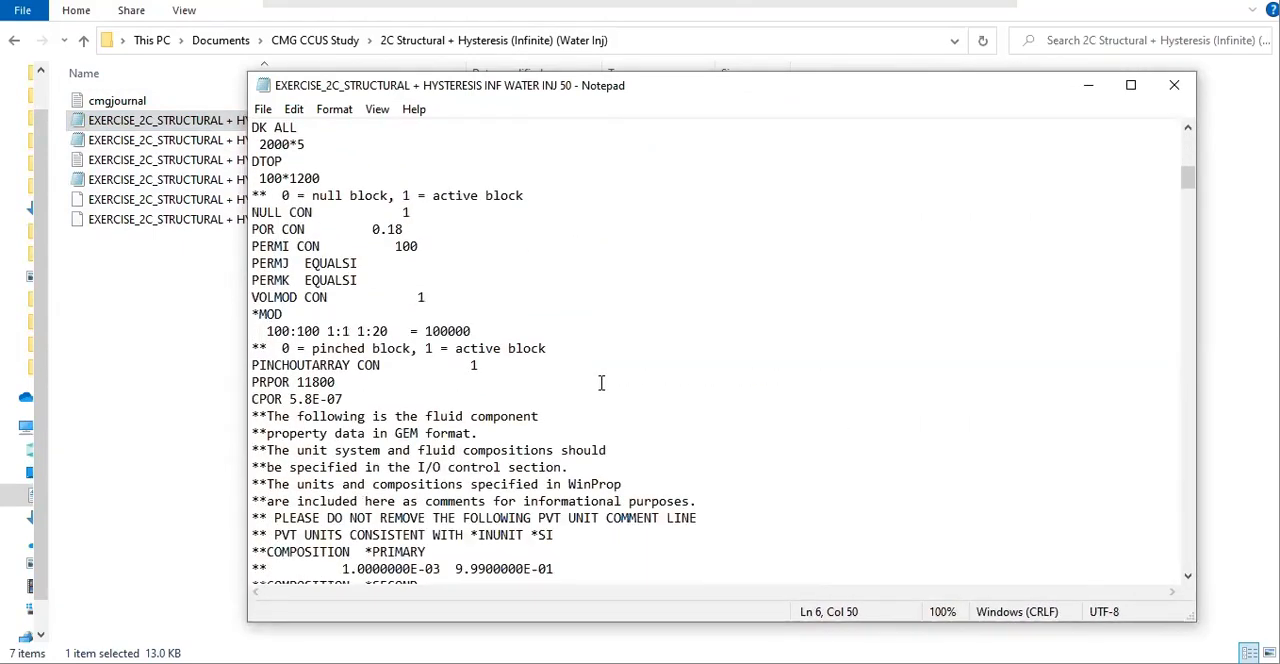
scroll(531, 317, up, 8)
click(456, 230)
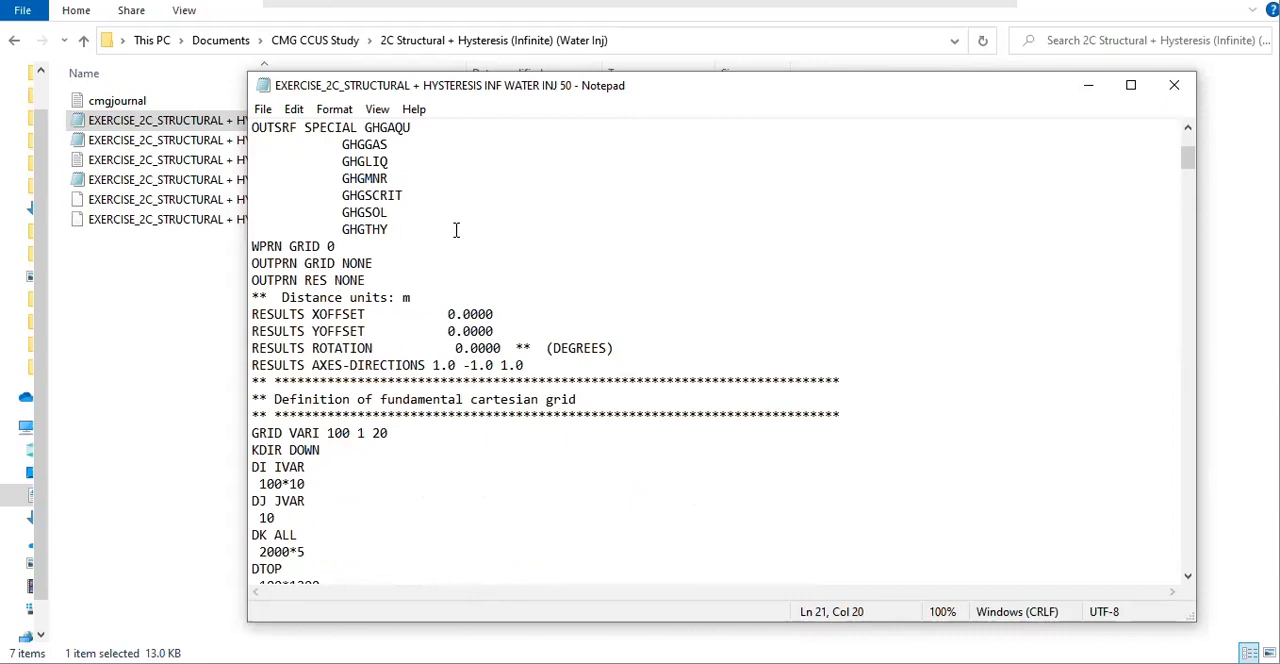
key(ctrl+f)
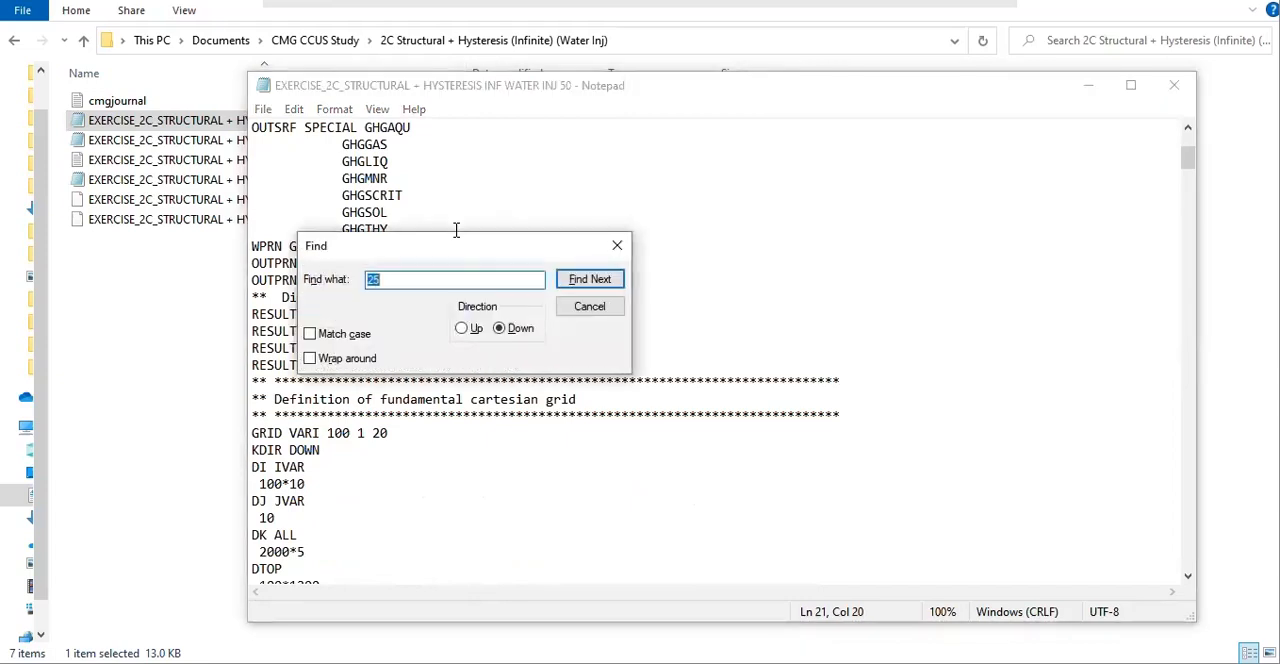
key(Return)
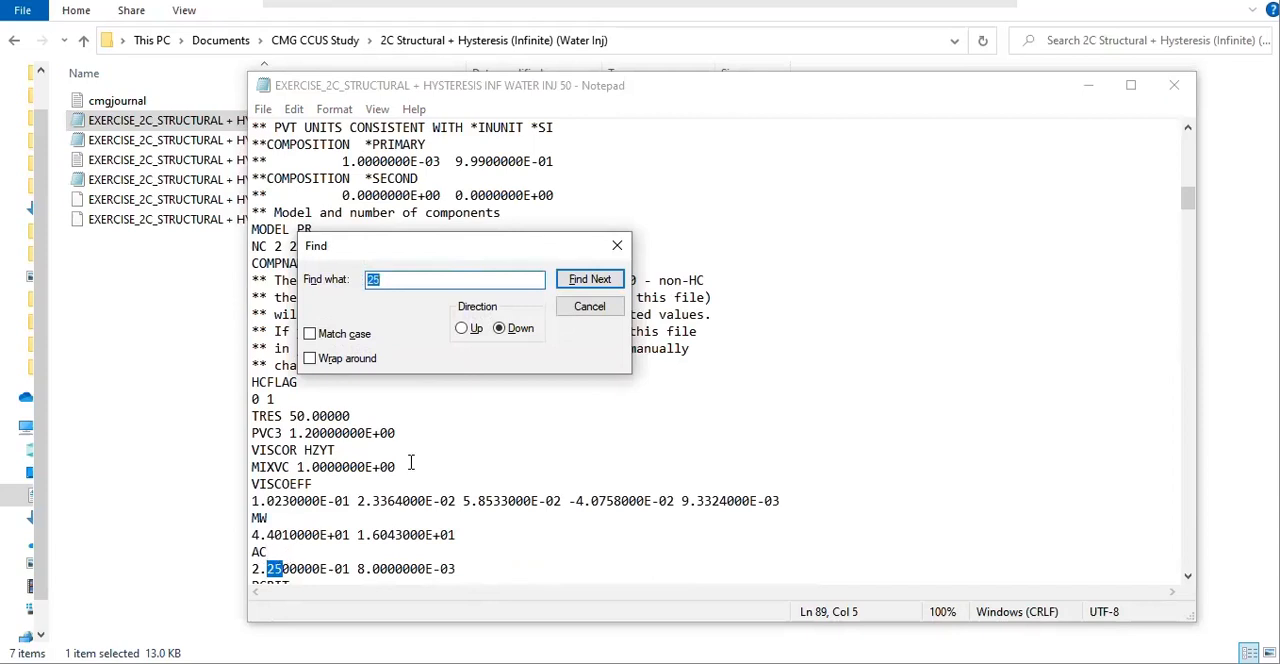
click(592, 280)
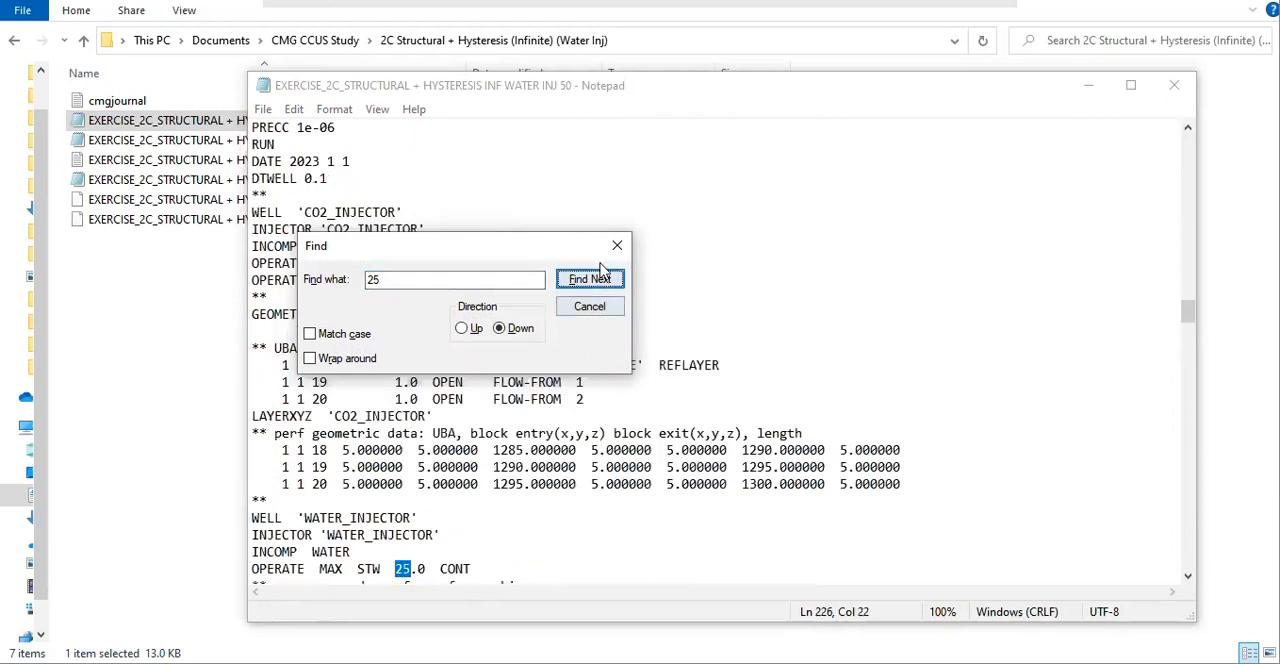
click(617, 247)
scroll(480, 408, down, 3)
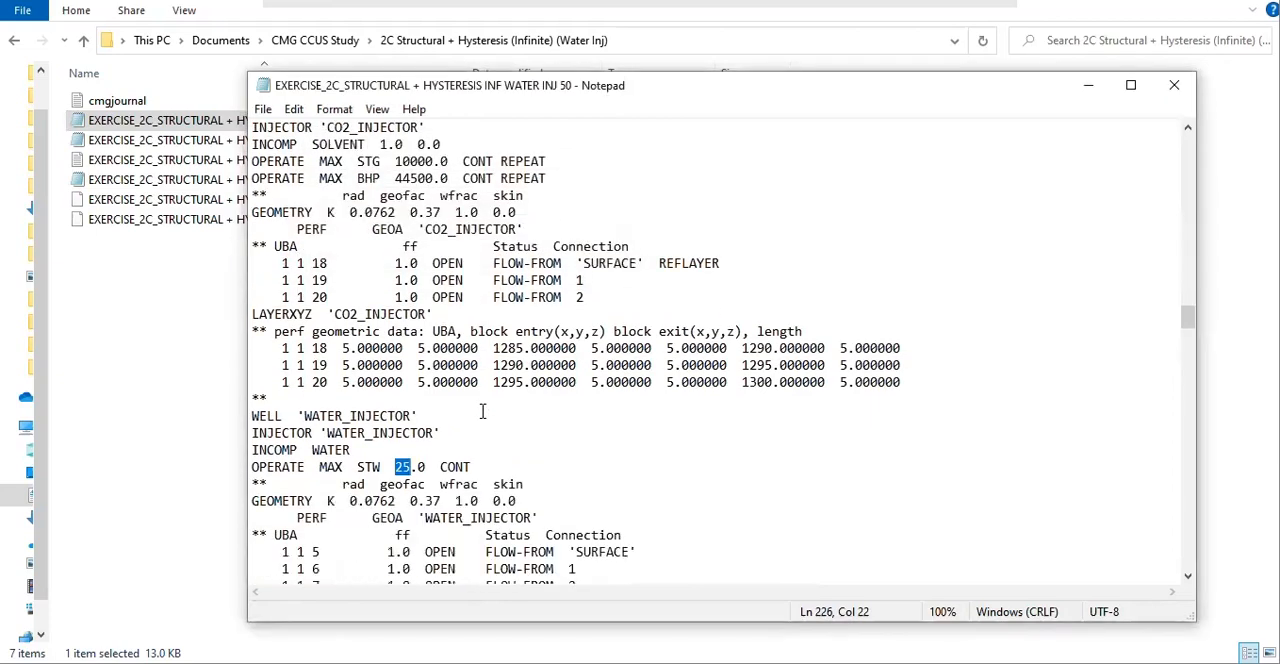
ctrl+scroll(425, 440, up, 2)
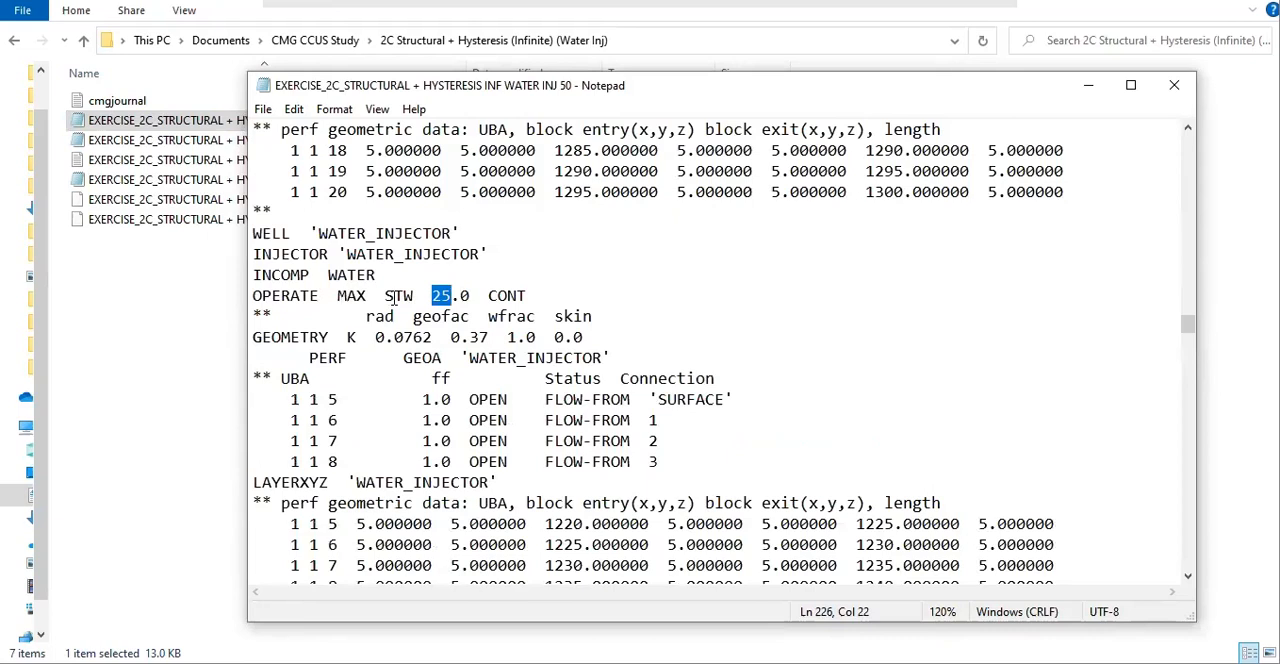
Set the WATER_INJECTOR maximum surface water rate (STW) to 50.0 and save the DAT file
drag(385, 295, 526, 296)
click(490, 295)
click(443, 295)
key(BackSpace)
key(Right)
text(0)
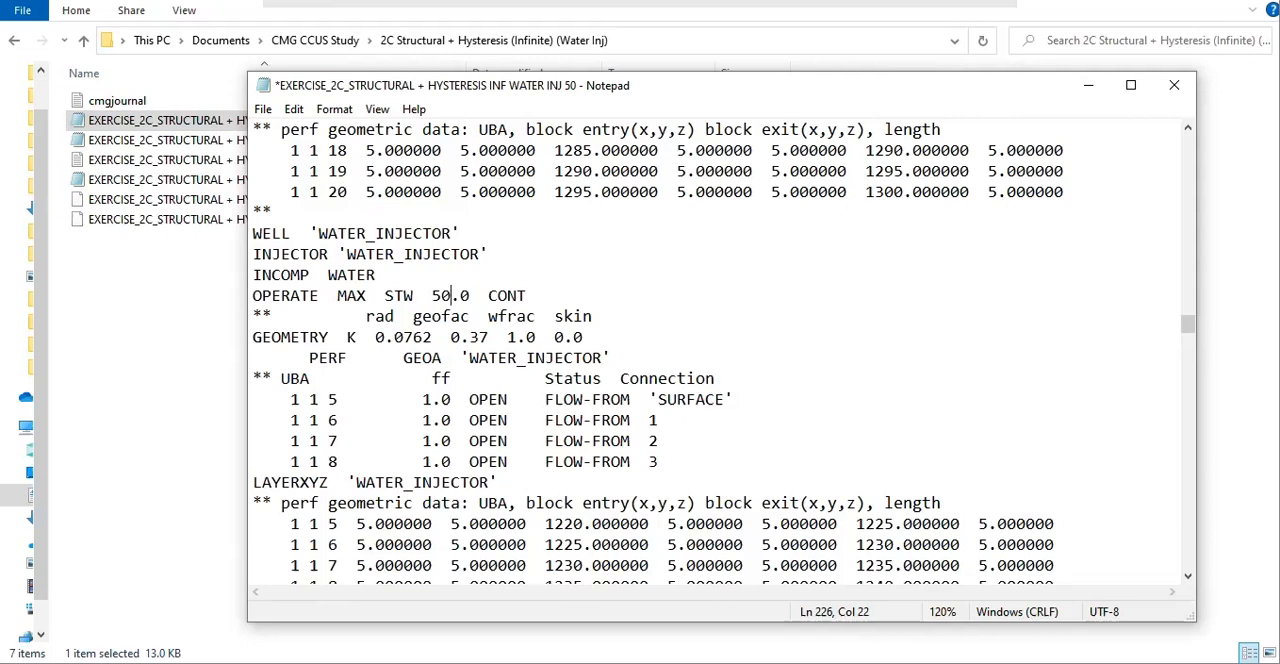
key(ctrl+s)
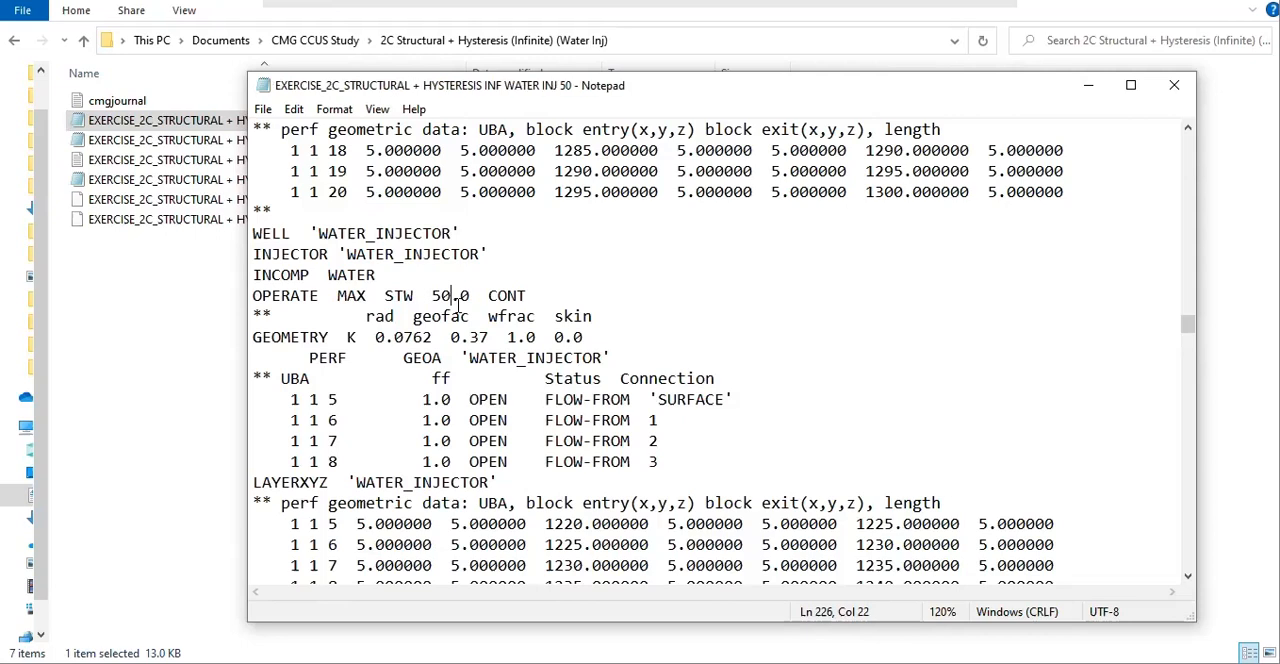
Search the rest of the DAT file for further occurrences of 25 and review the WATER_INJECTOR section
scroll(476, 394, down, 2)
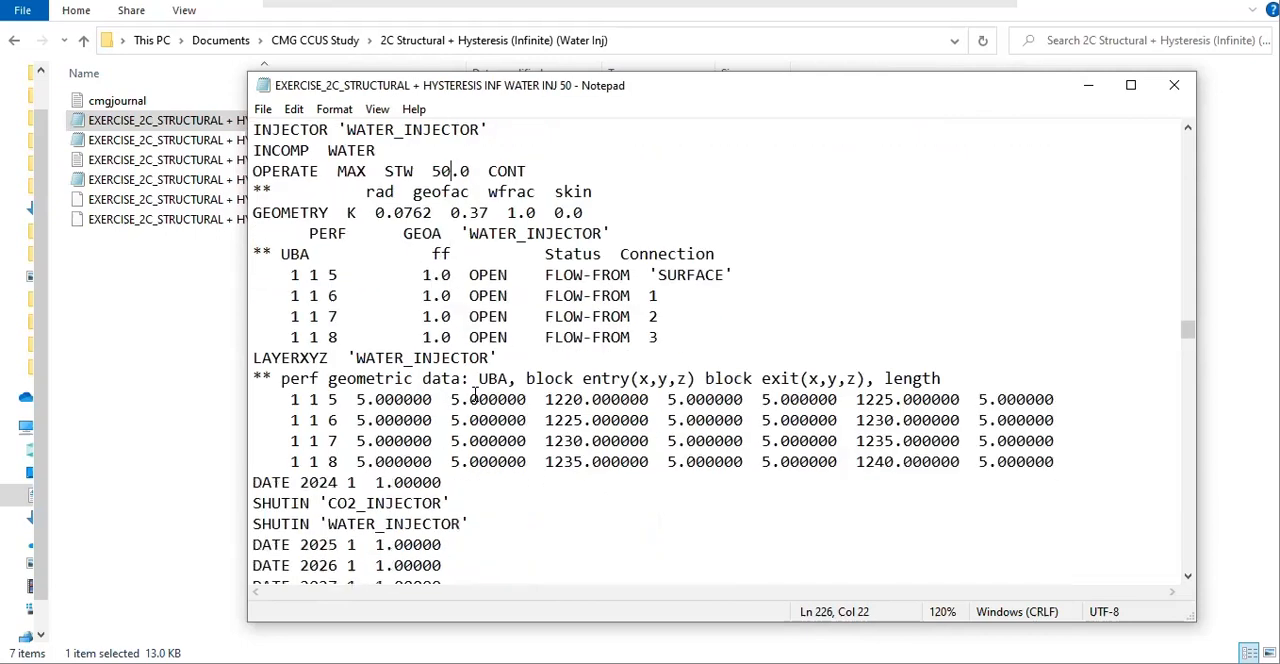
scroll(476, 394, down, 4)
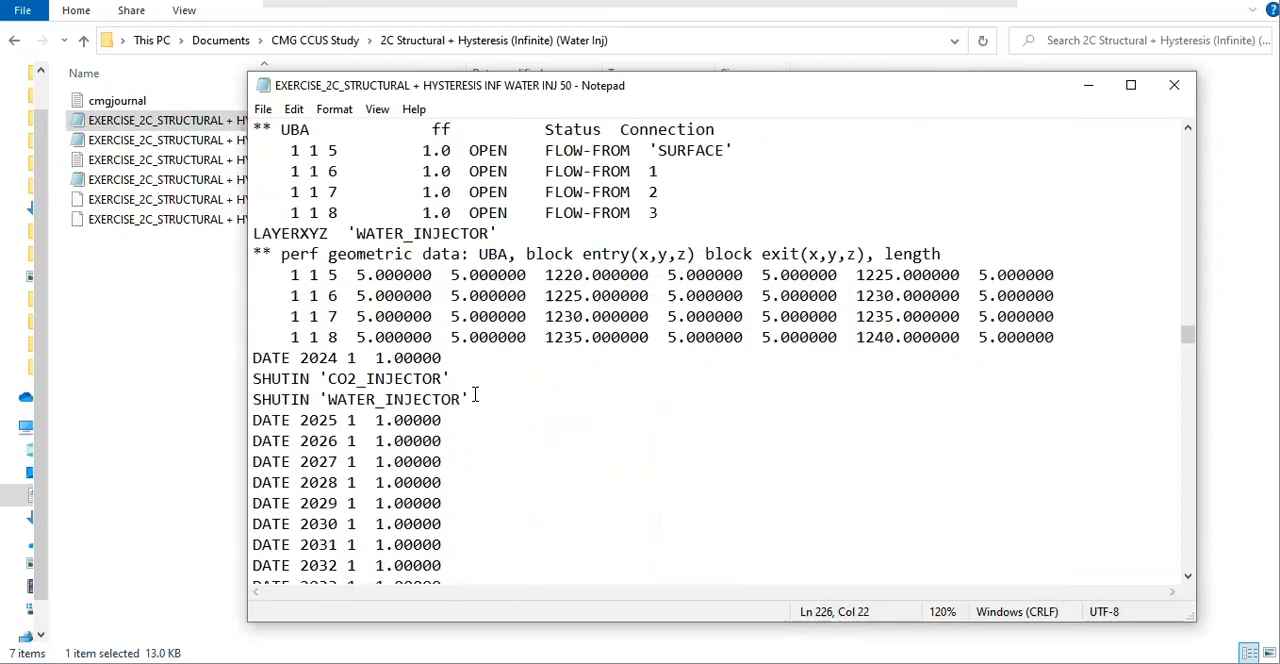
scroll(327, 330, up, 2)
scroll(327, 330, up, 3)
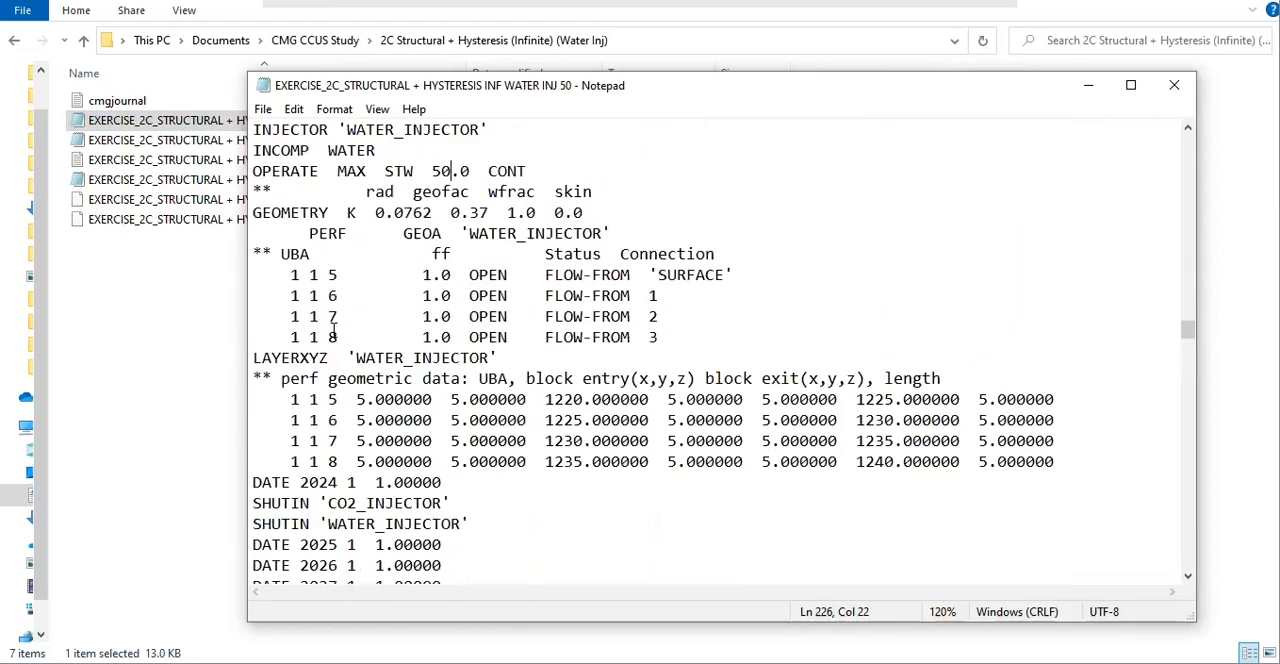
key(ctrl+f)
click(575, 279)
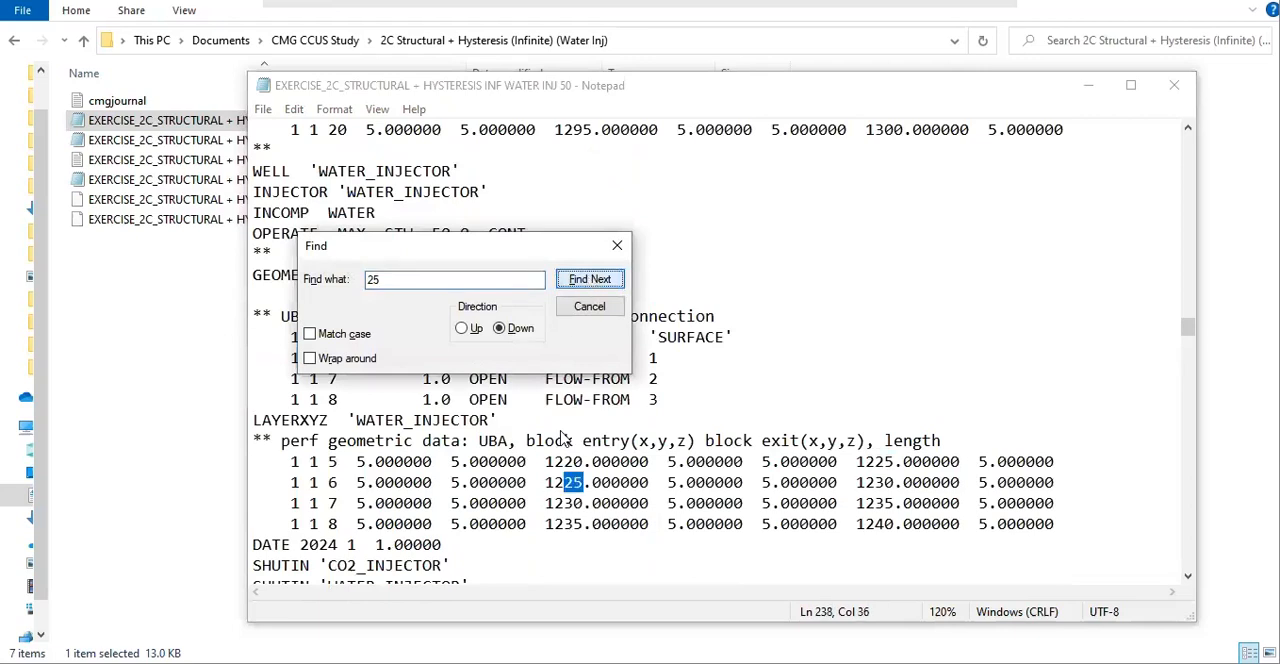
click(592, 281)
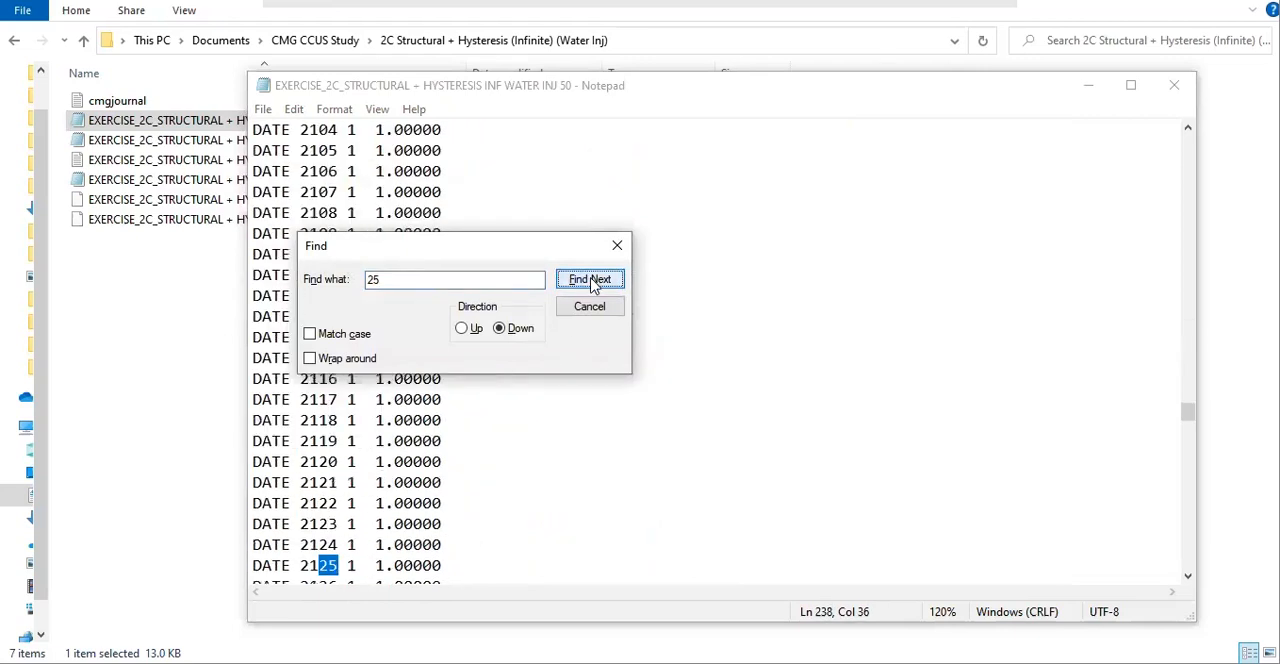
click(616, 246)
scroll(594, 334, up, 20)
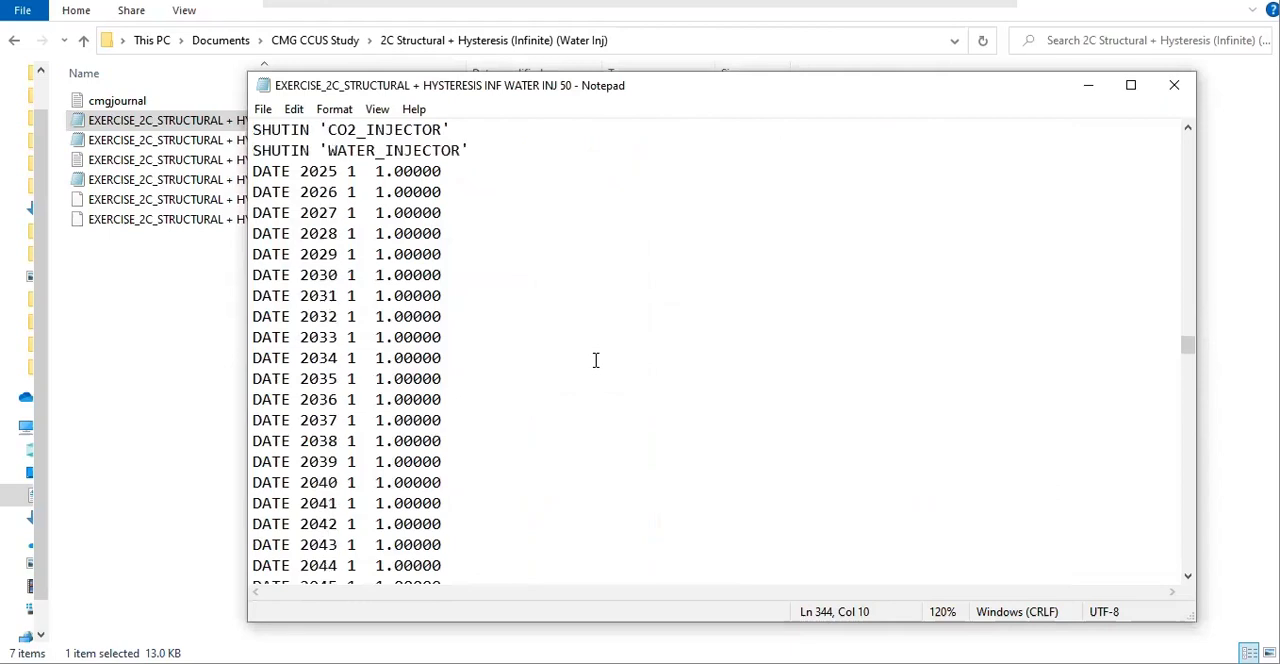
scroll(595, 360, up, 6)
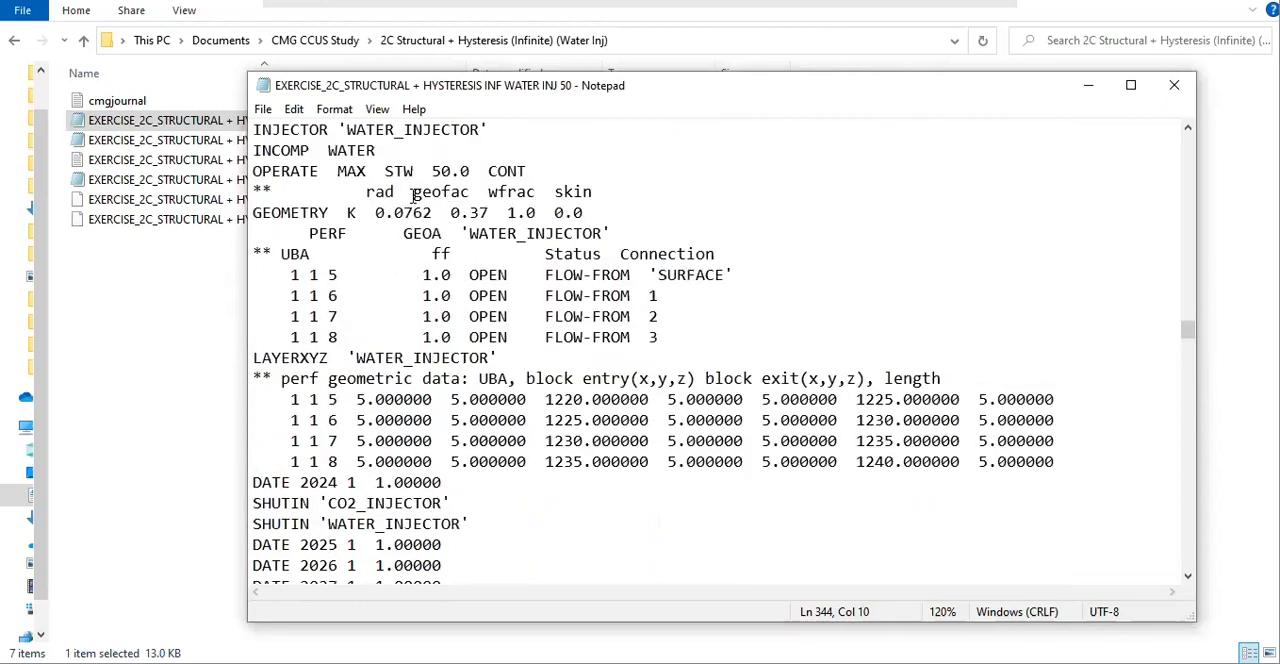
drag(433, 172, 470, 172)
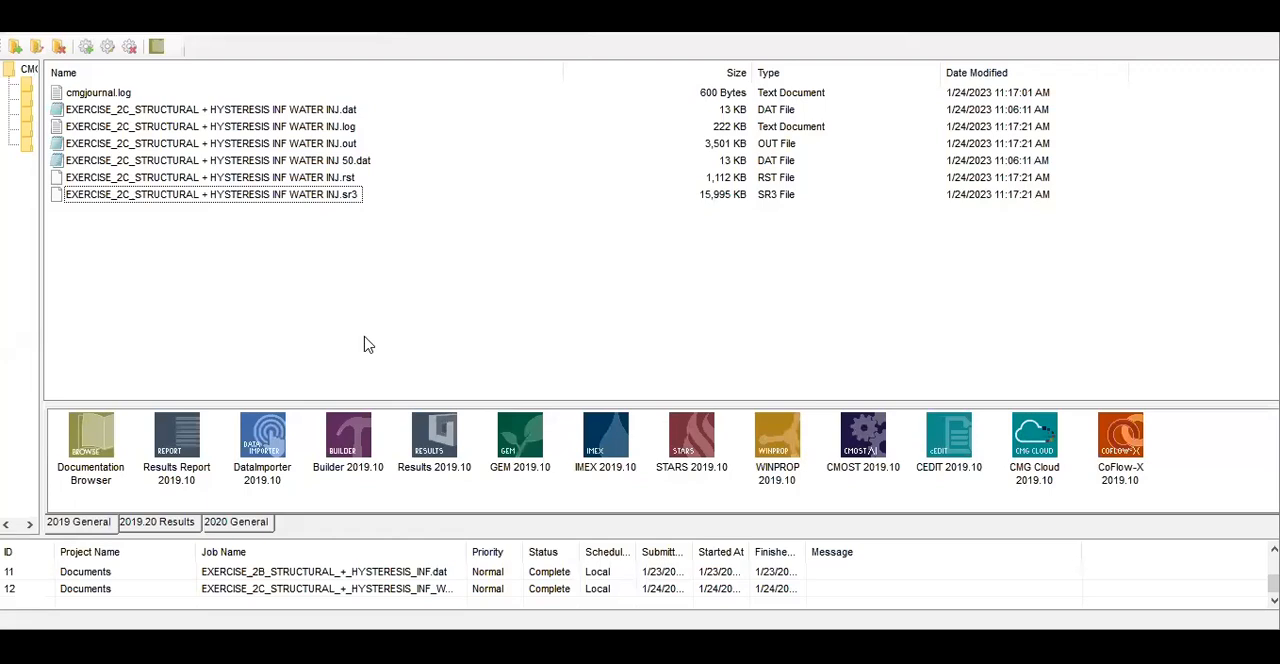
In the CMG Launcher, run EXERCISE_2C_STRUCTURAL + HYSTERESIS INF WATER INJ 50.dat with GEM 2019.10 and check its job entry
click(360, 162)
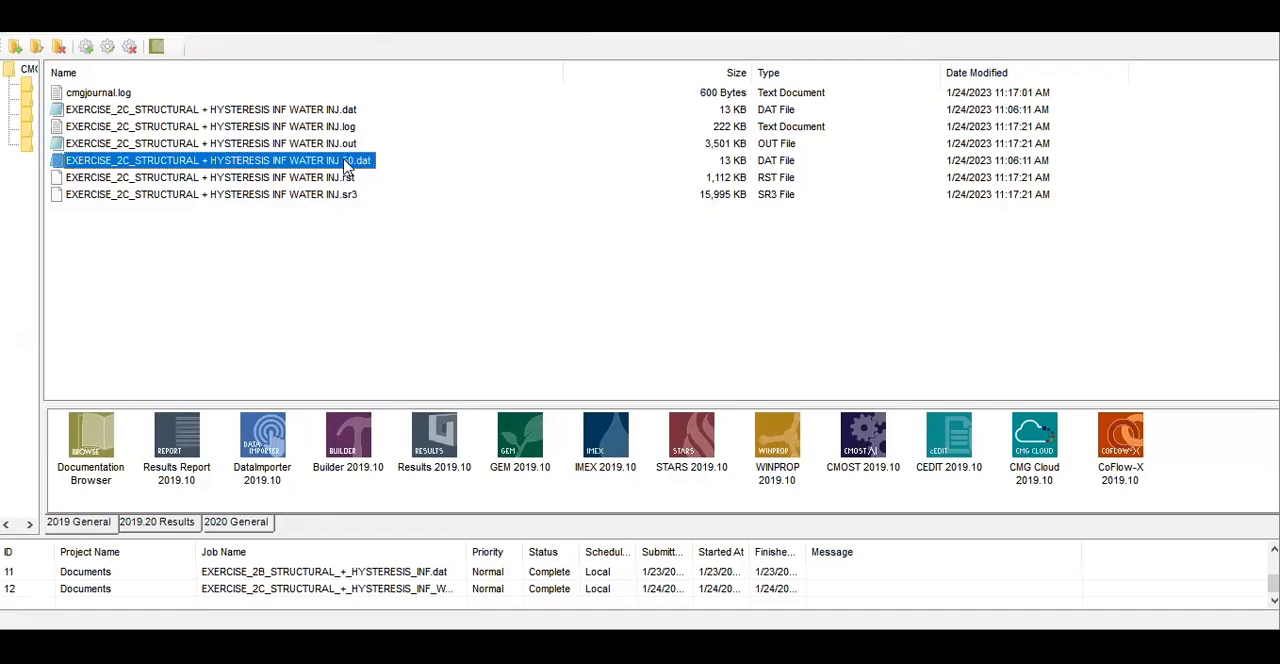
drag(358, 168, 519, 447)
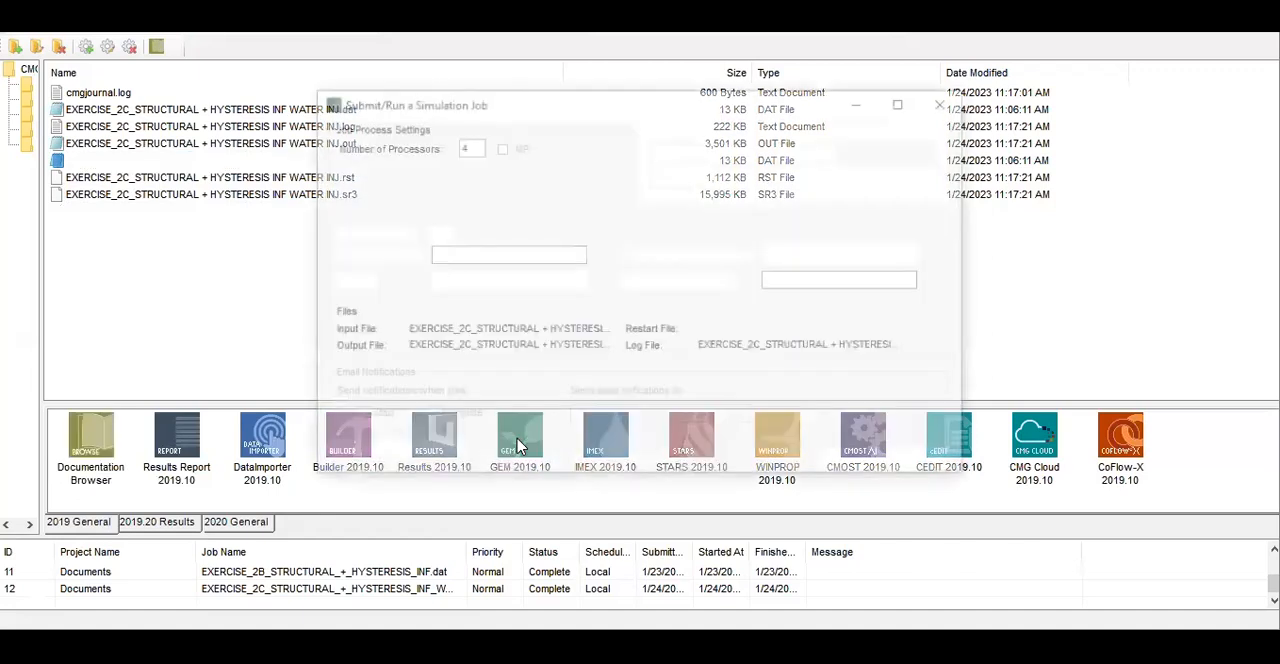
click(875, 468)
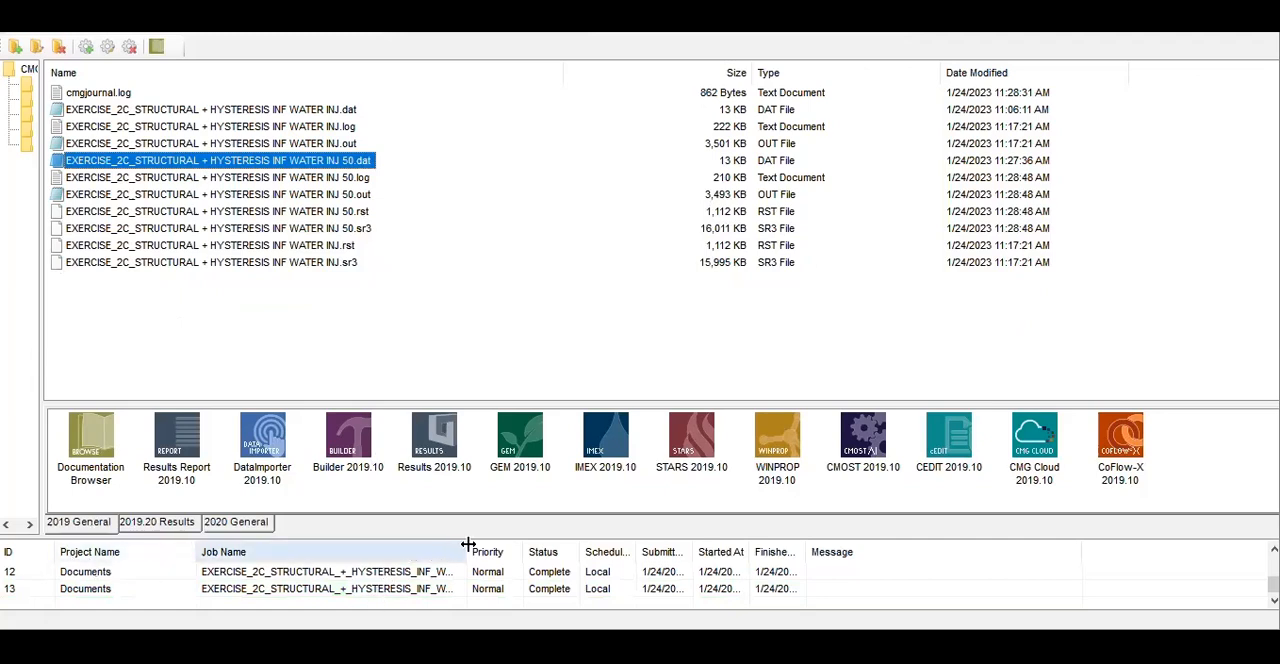
drag(508, 546, 630, 547)
click(515, 590)
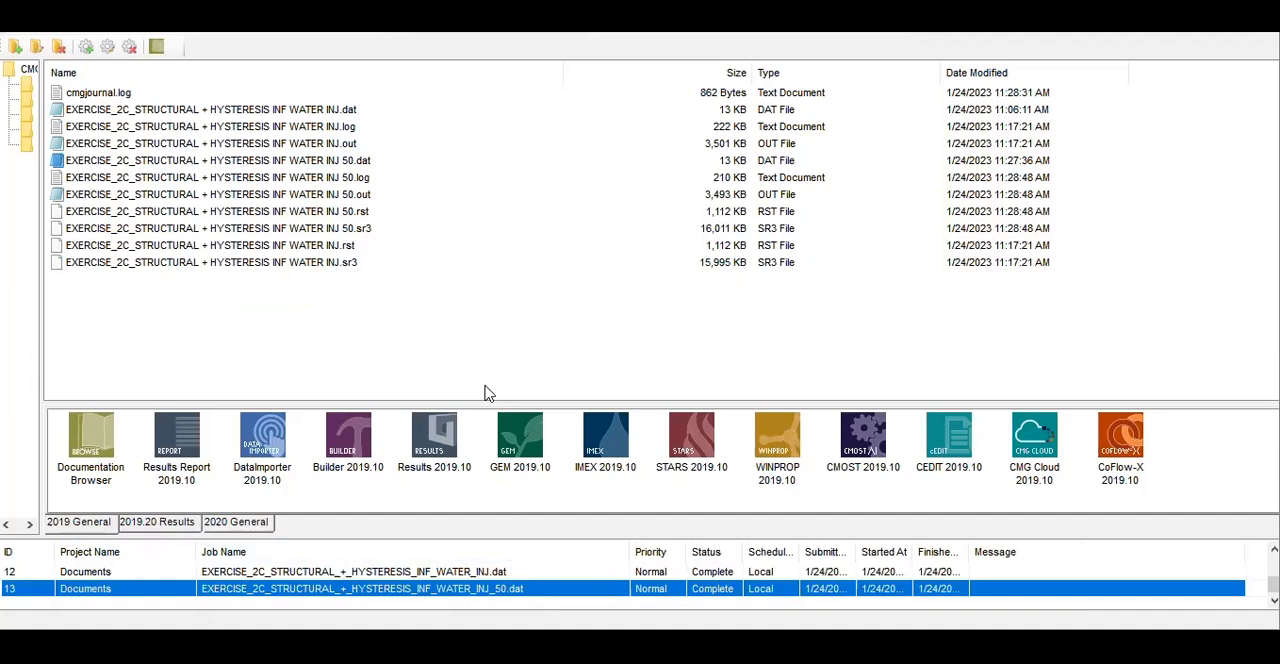
Switch to Results and add EXERCISE_2C_STRUCTURAL + HYSTERESIS INF WATER INJ 50.sr3 from the 2C water injection folder as a data source
click(460, 311)
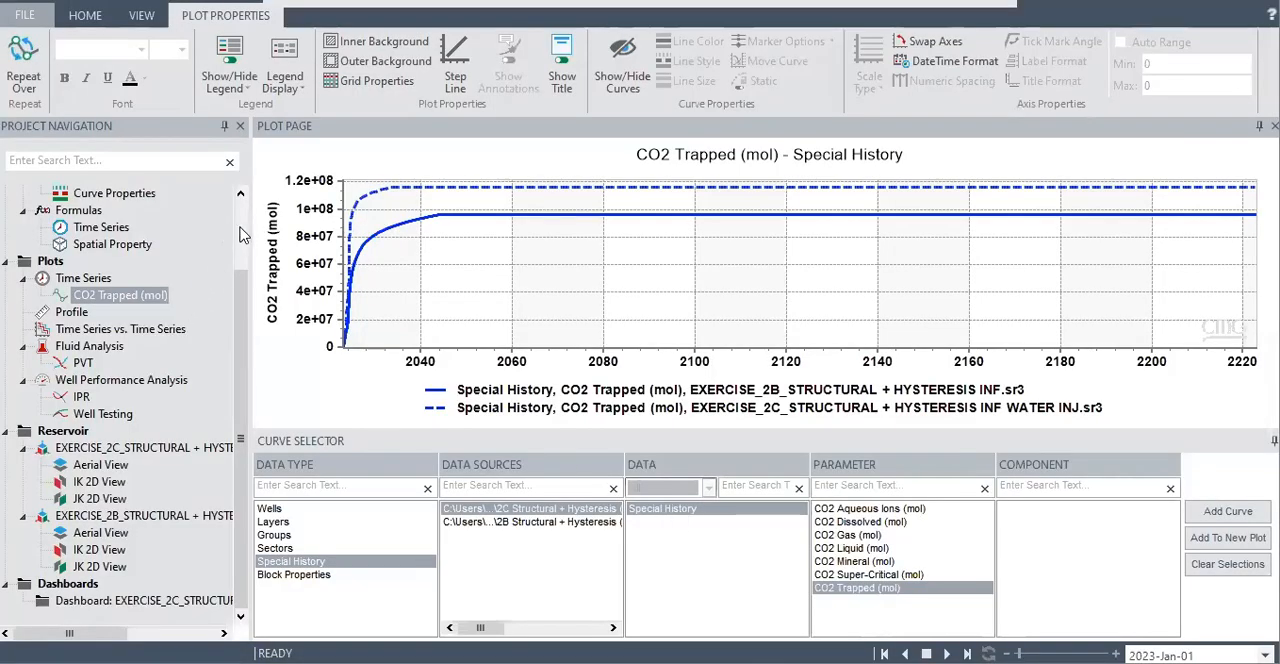
scroll(240, 240, up, 2)
double_click(88, 211)
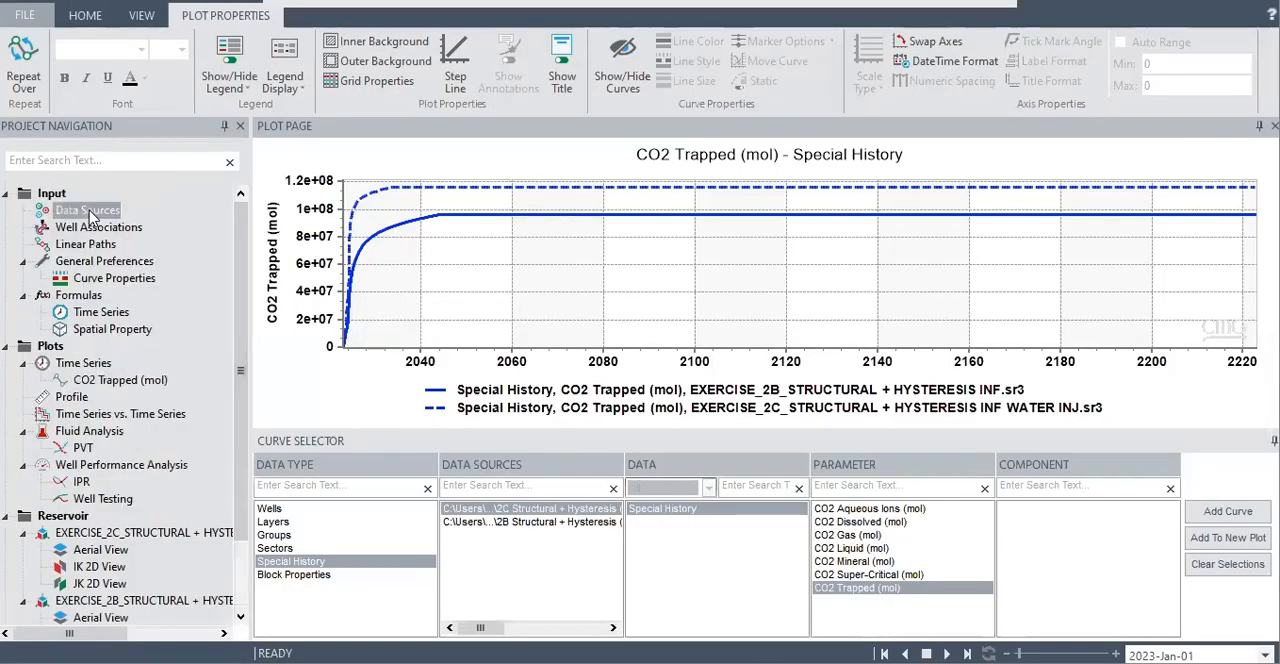
click(895, 181)
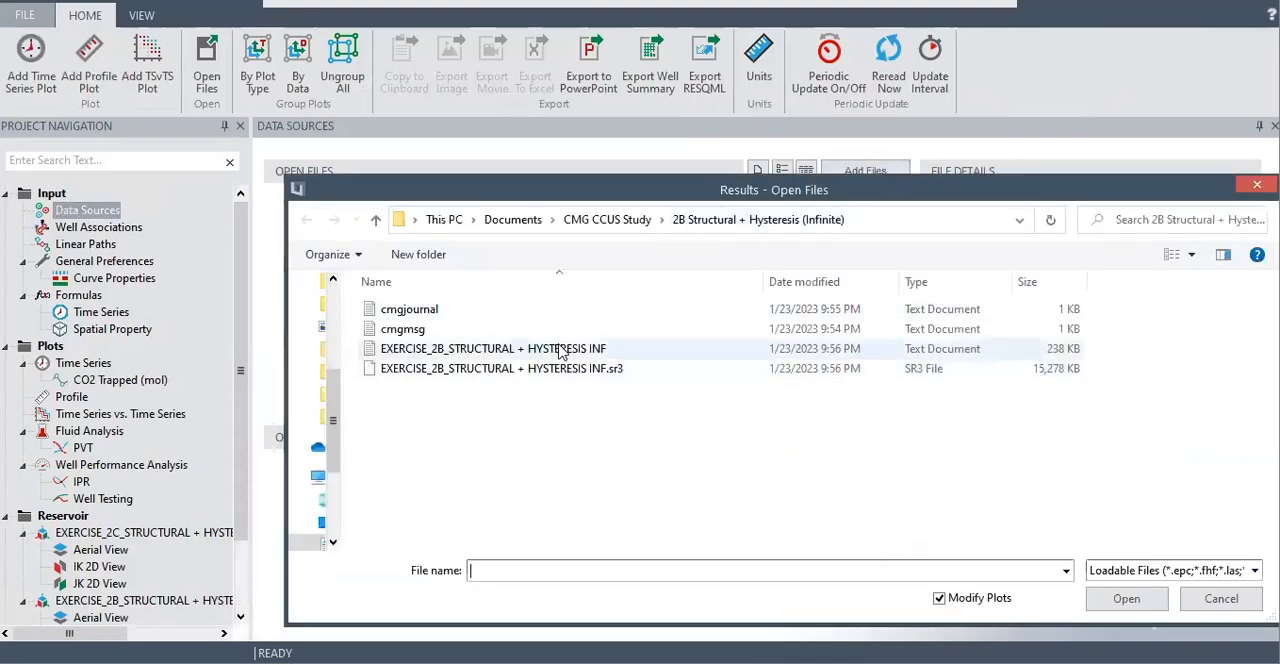
click(607, 219)
double_click(530, 371)
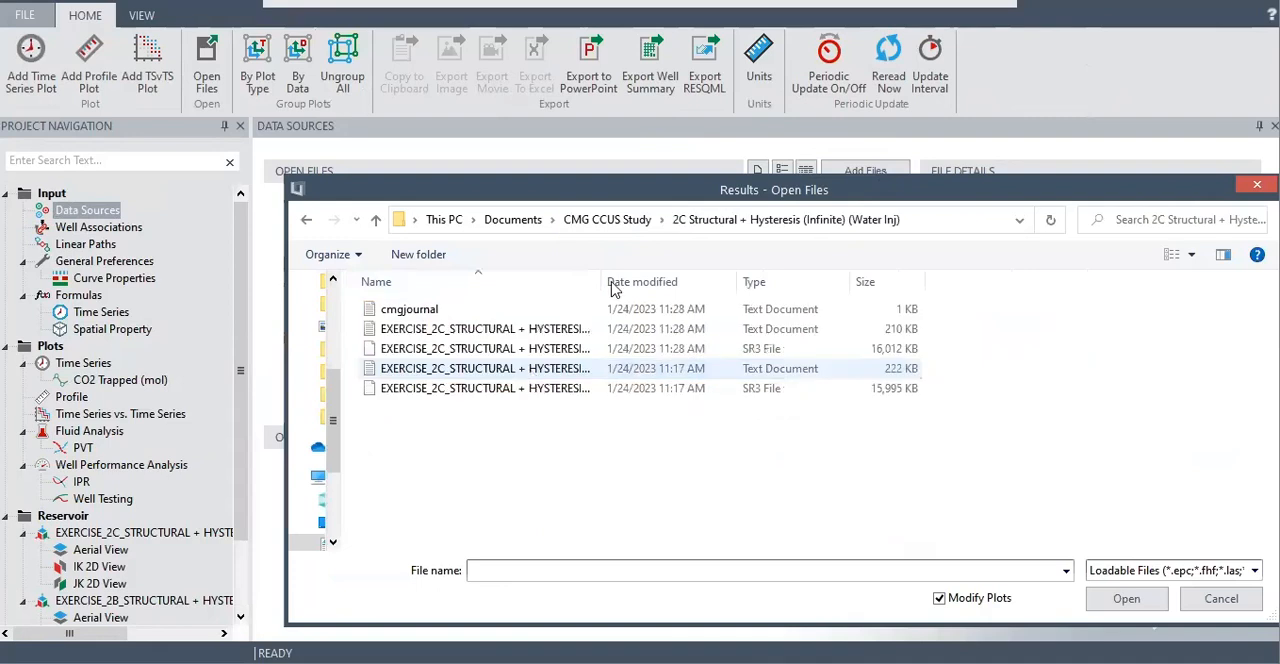
drag(603, 281, 921, 281)
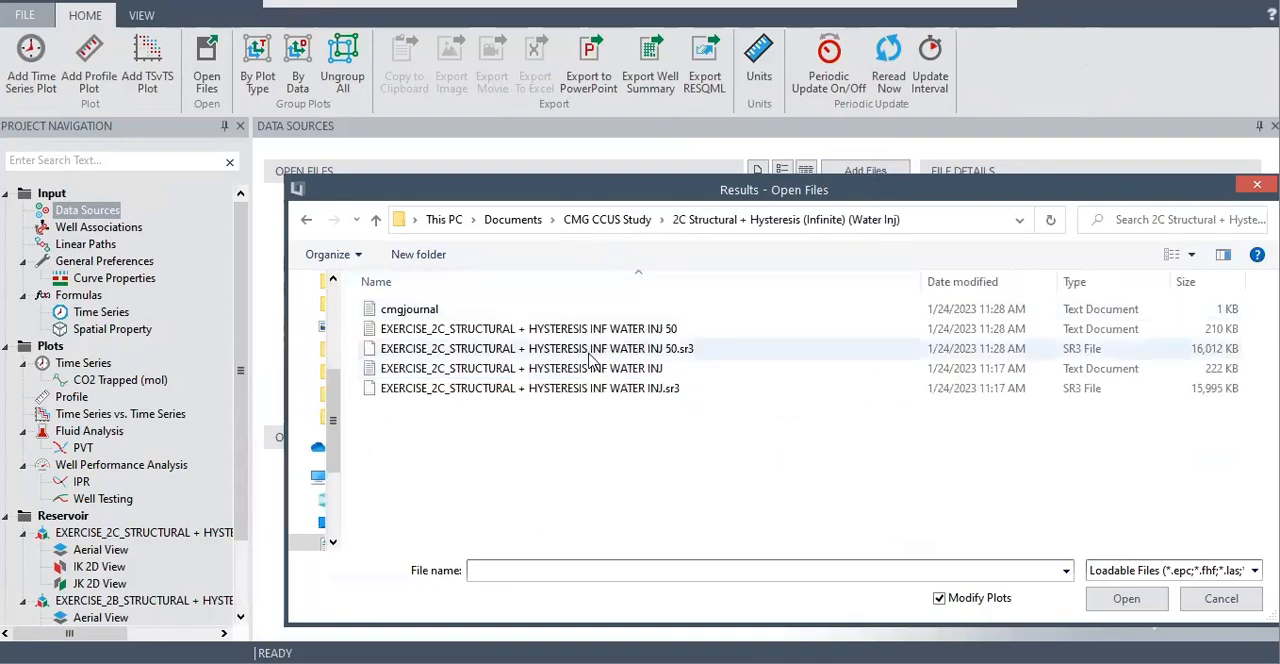
click(689, 354)
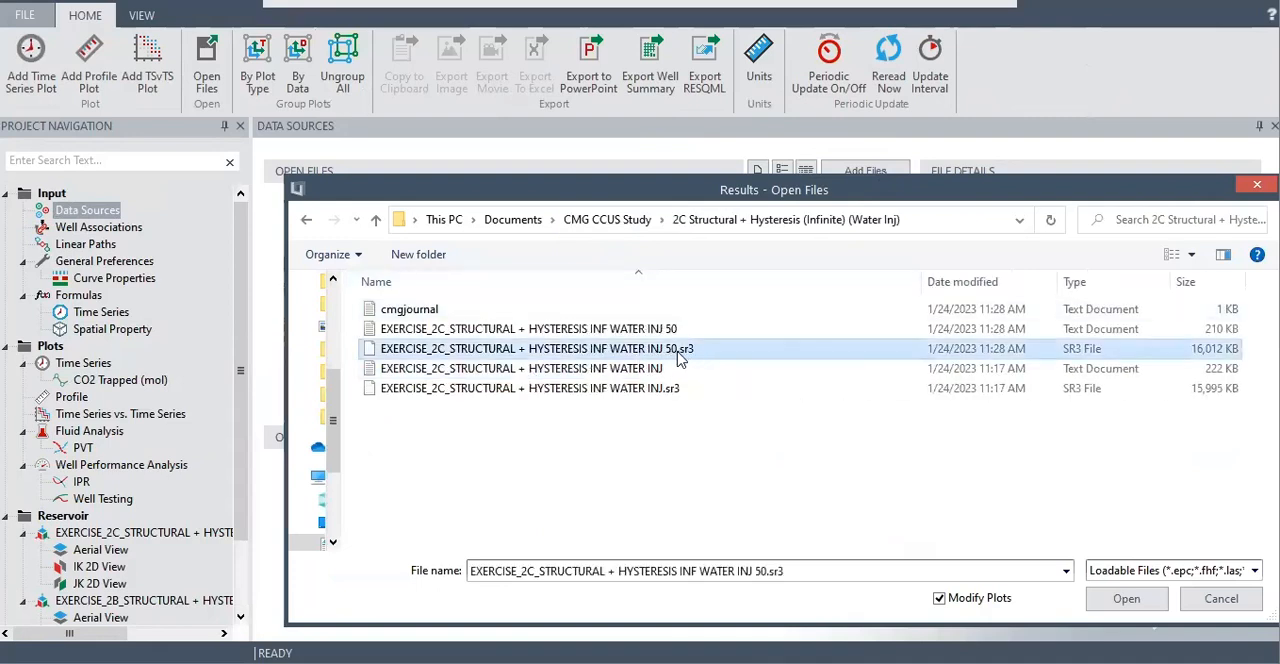
click(1114, 601)
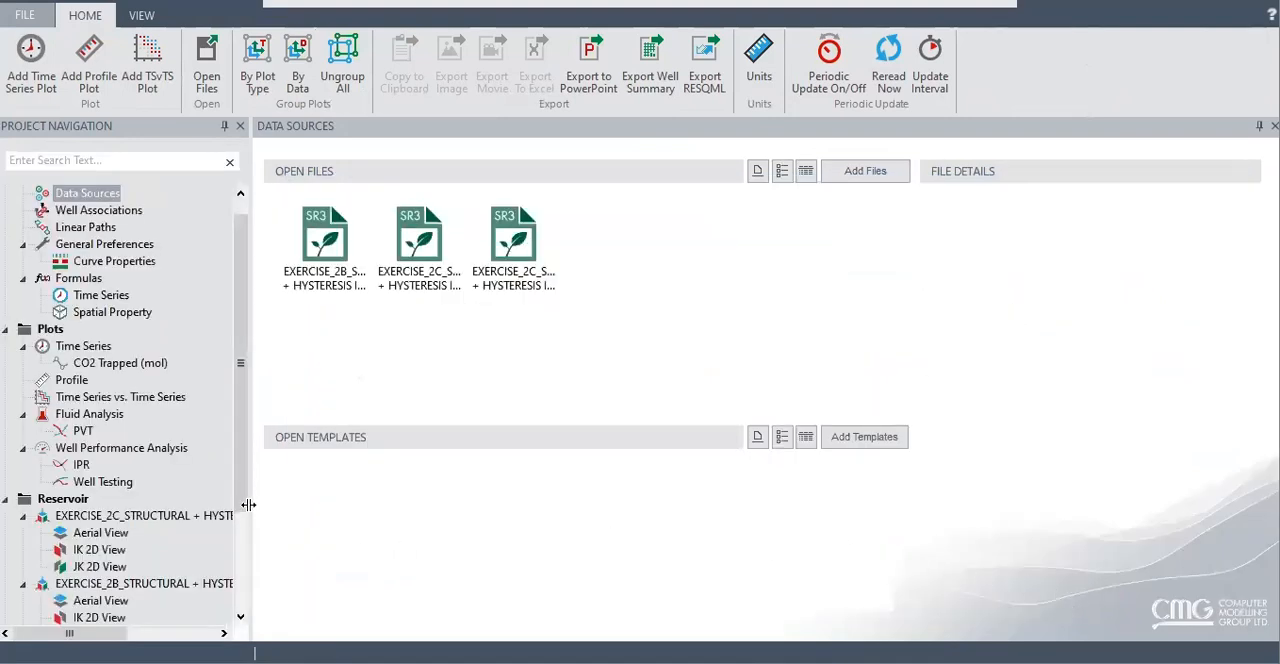
Add the 3D reservoir view of EXERCISE_2C WATER INJ 50.sr3 to the existing dashboard and open that dashboard
scroll(233, 520, down, 3)
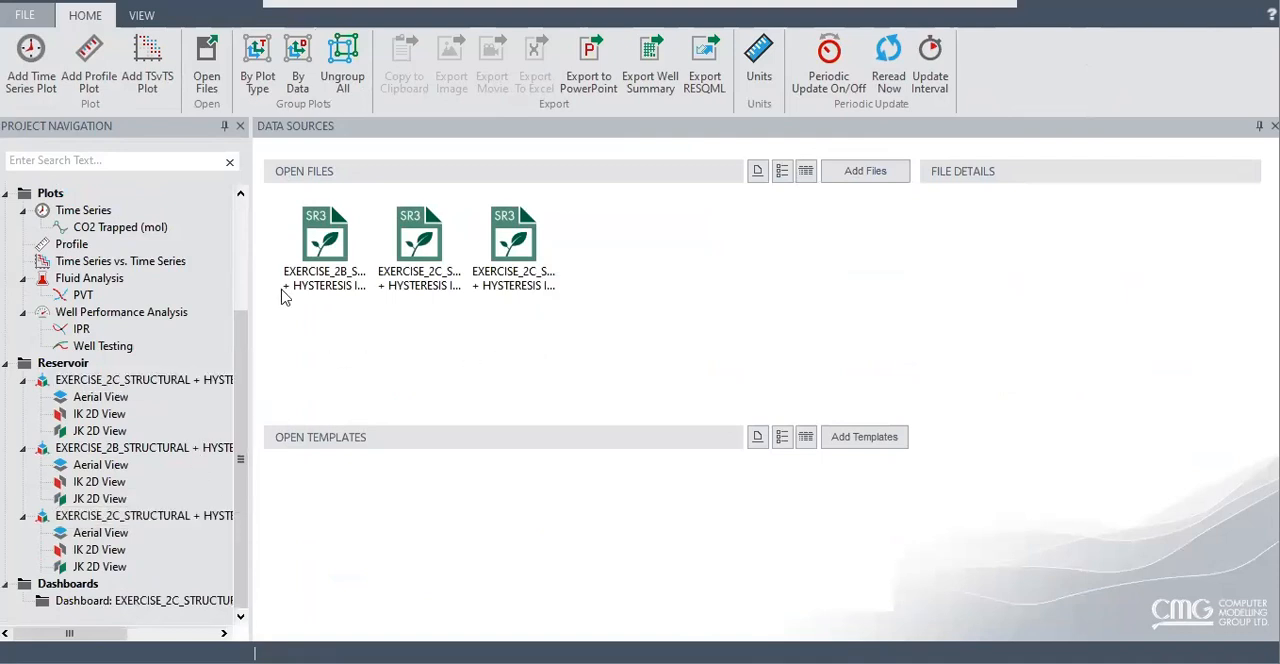
drag(250, 231, 548, 248)
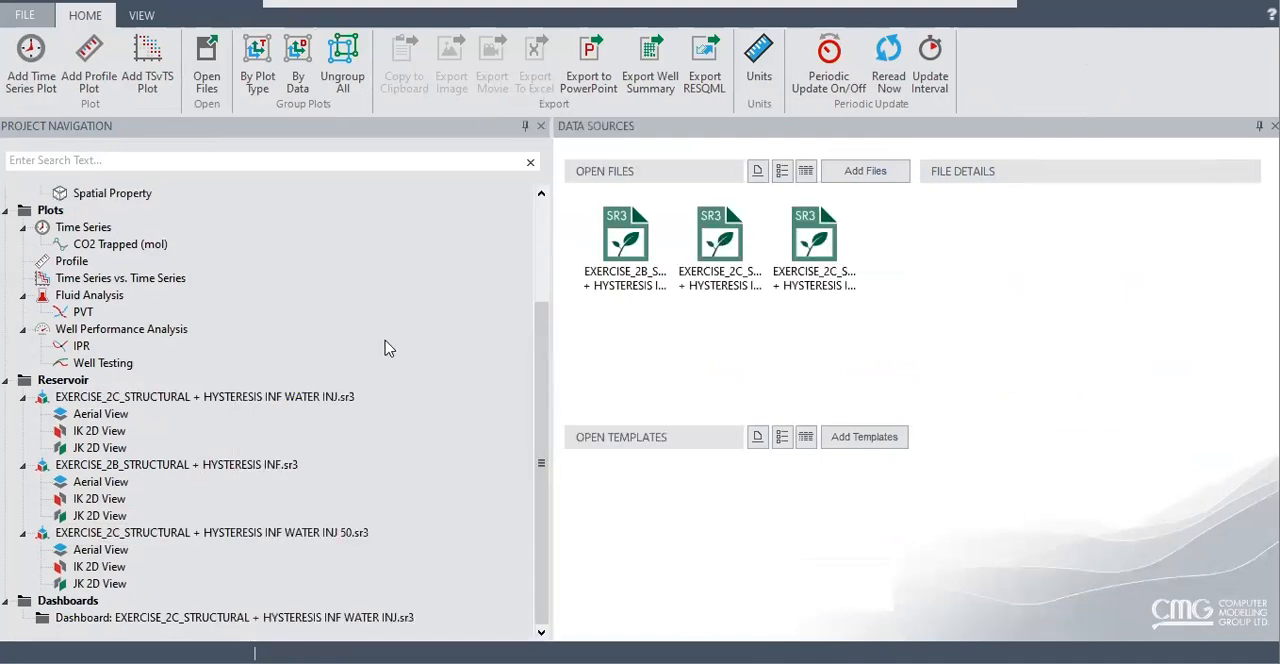
double_click(320, 540)
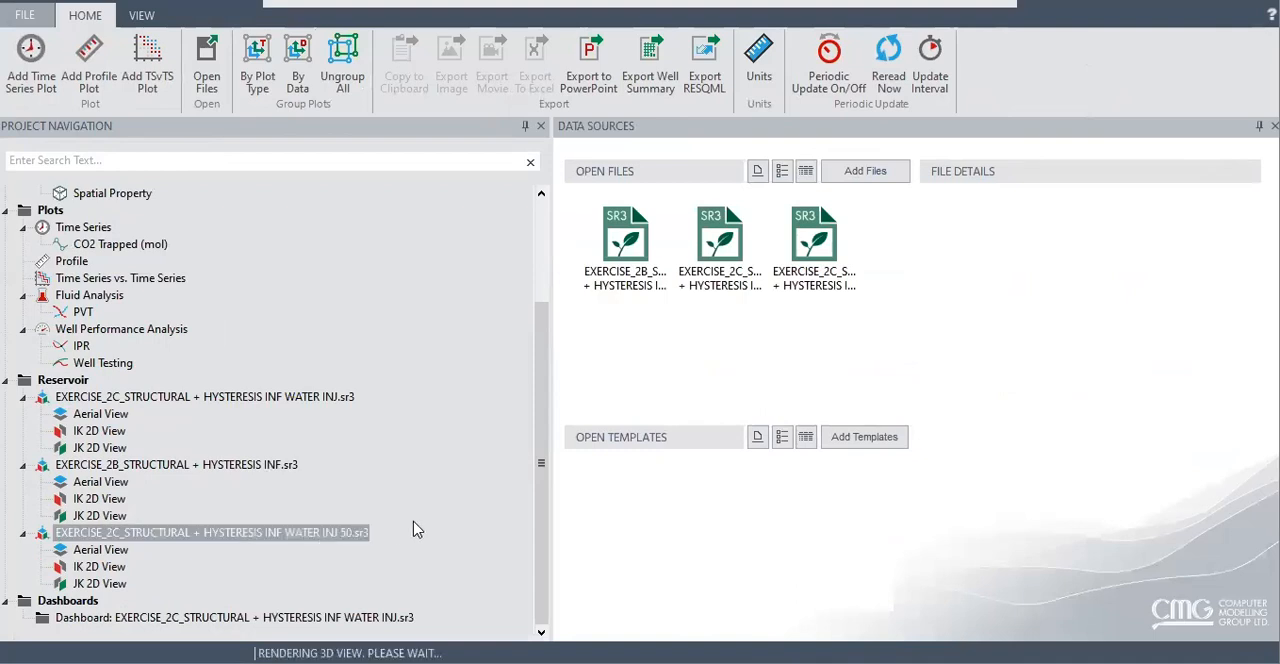
drag(200, 540, 240, 625)
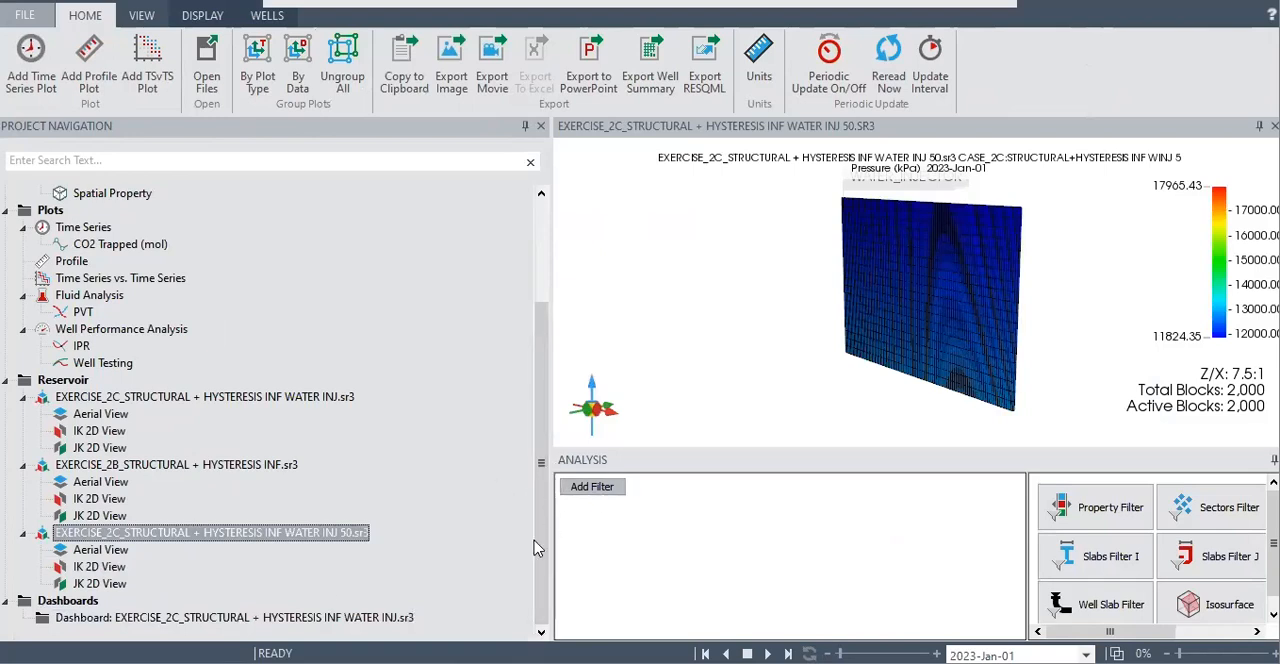
click(322, 621)
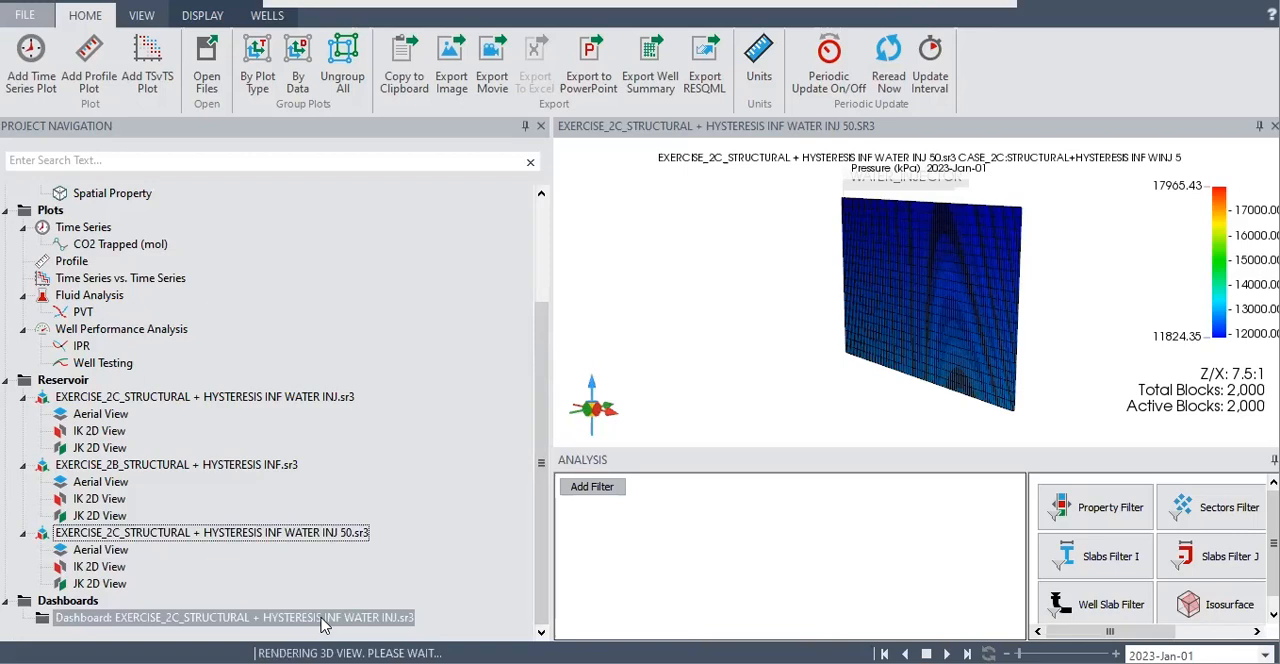
drag(552, 205, 198, 207)
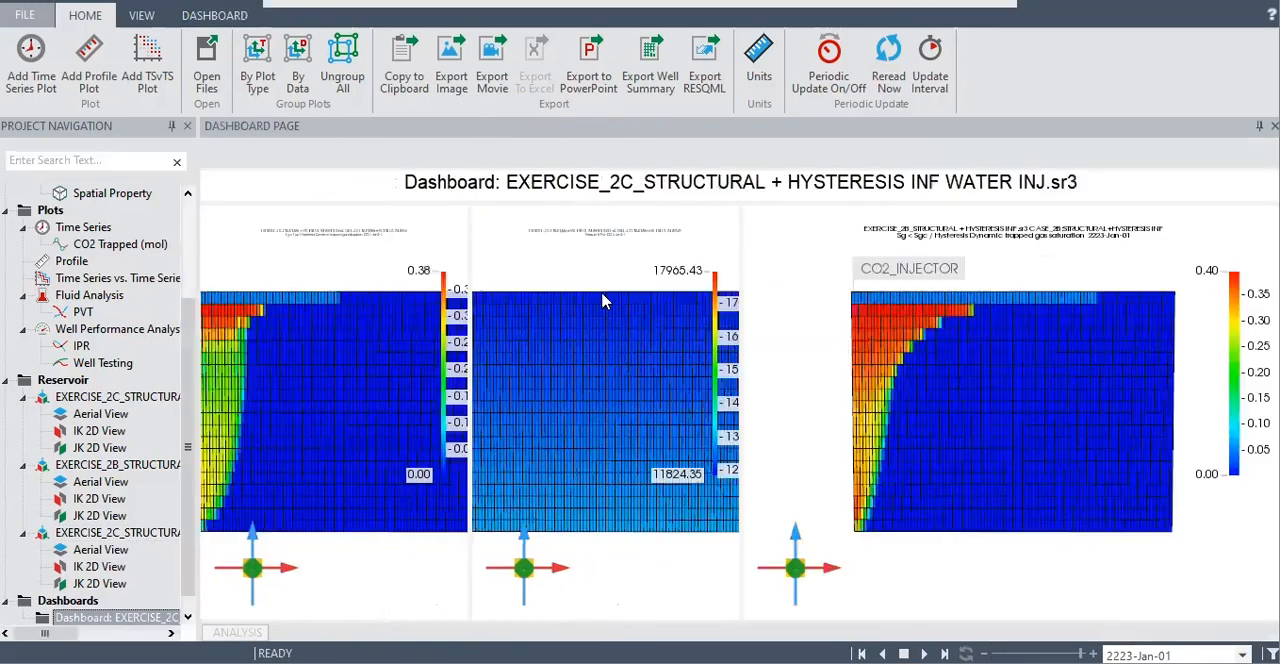
Narrow the EXERCISE_2B reservoir view on the dashboard and widen the adjacent middle 2C WATER INJ 50 view into the freed space
click(740, 258)
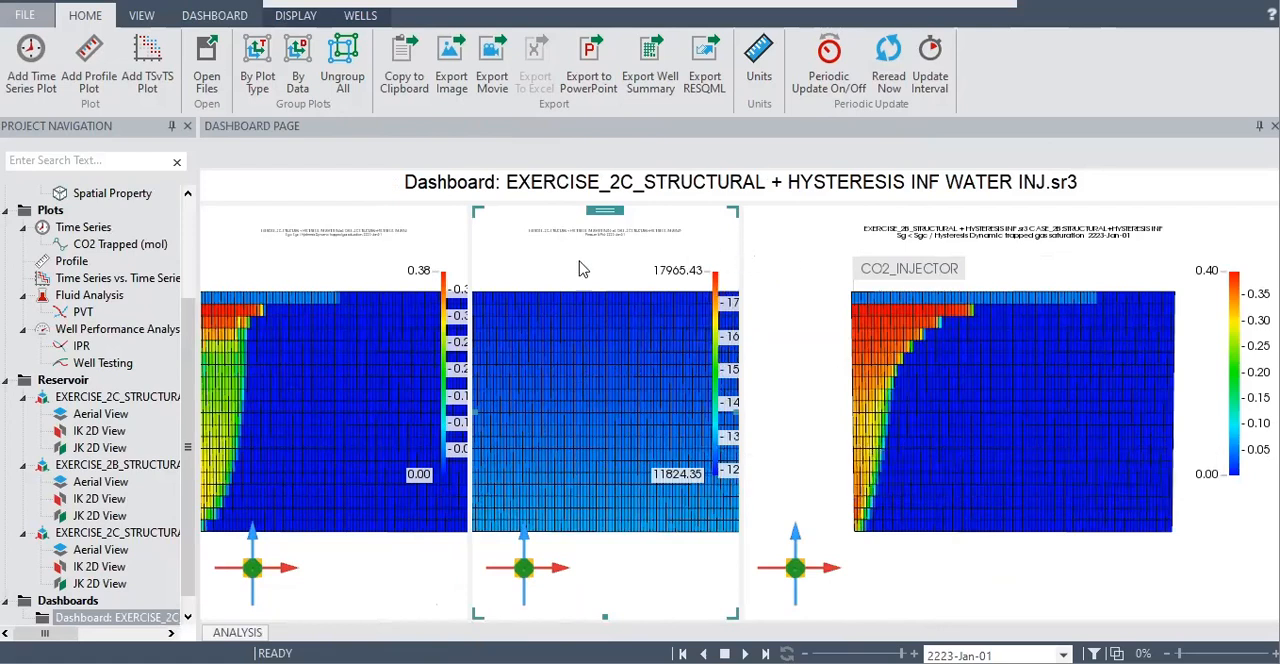
click(348, 270)
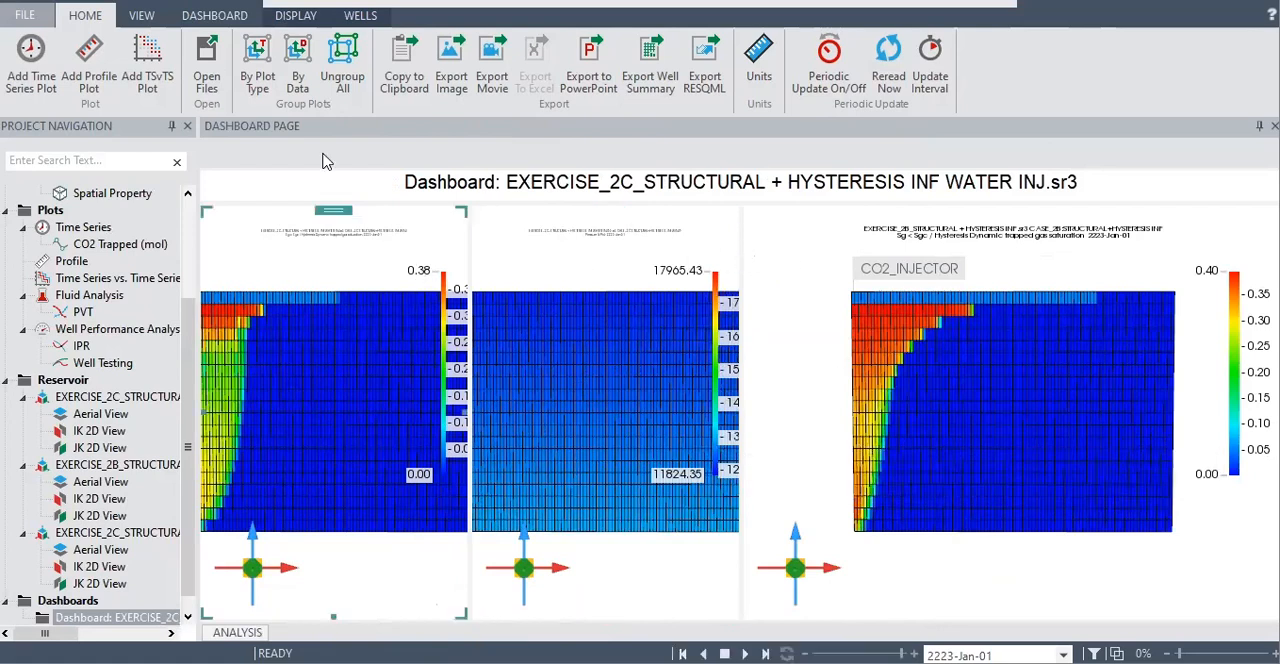
click(298, 15)
click(810, 276)
drag(750, 410, 837, 412)
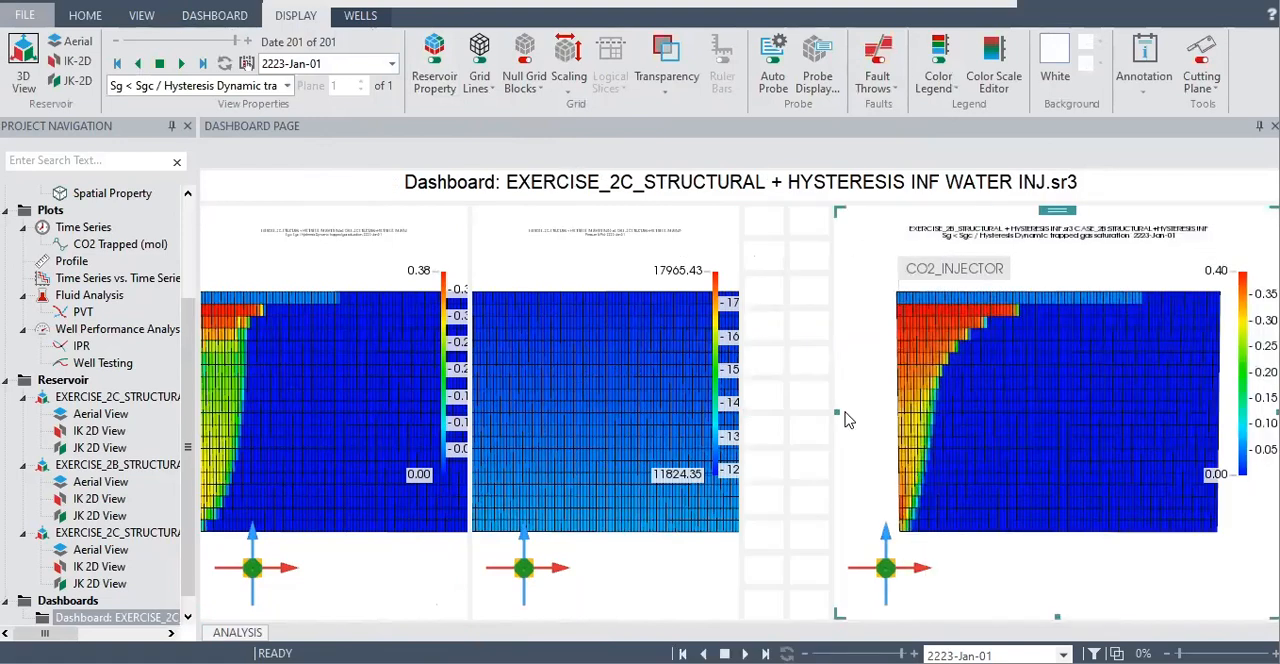
click(725, 258)
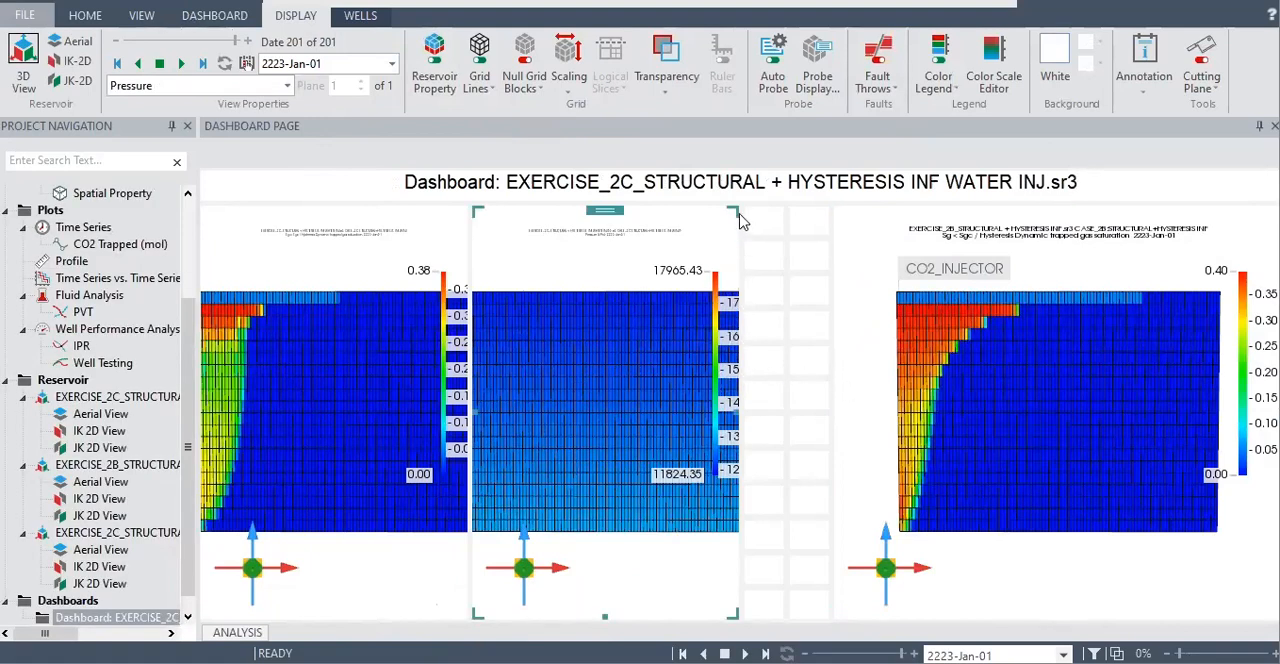
drag(745, 209, 836, 225)
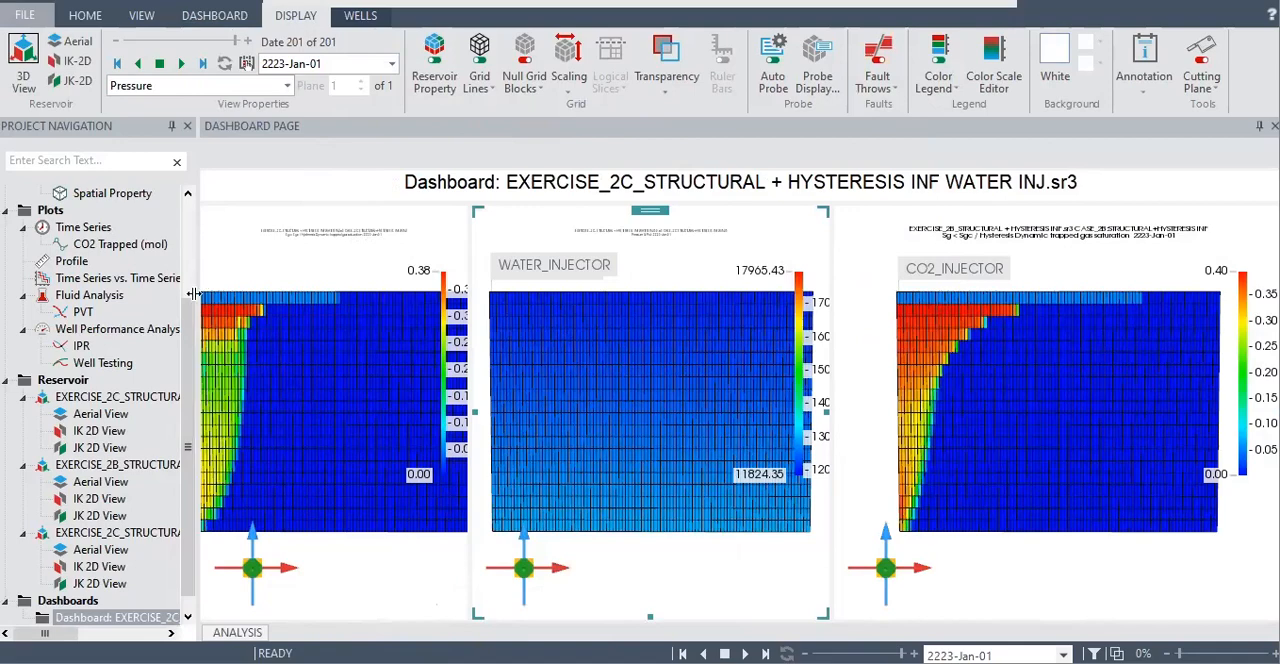
Narrow the project navigation pane slightly and adjust the zoom of the three reservoir cross-sections on the dashboard
drag(90, 302, 91, 303)
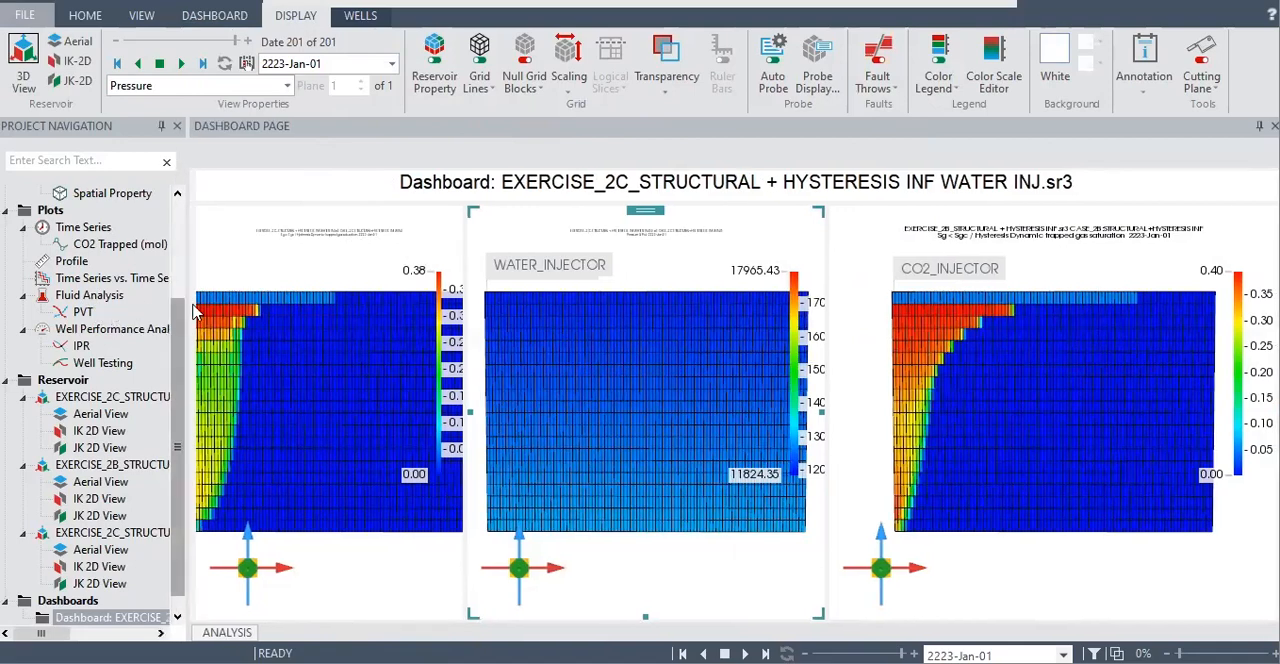
scroll(413, 354, up, 1)
scroll(416, 352, up, 3)
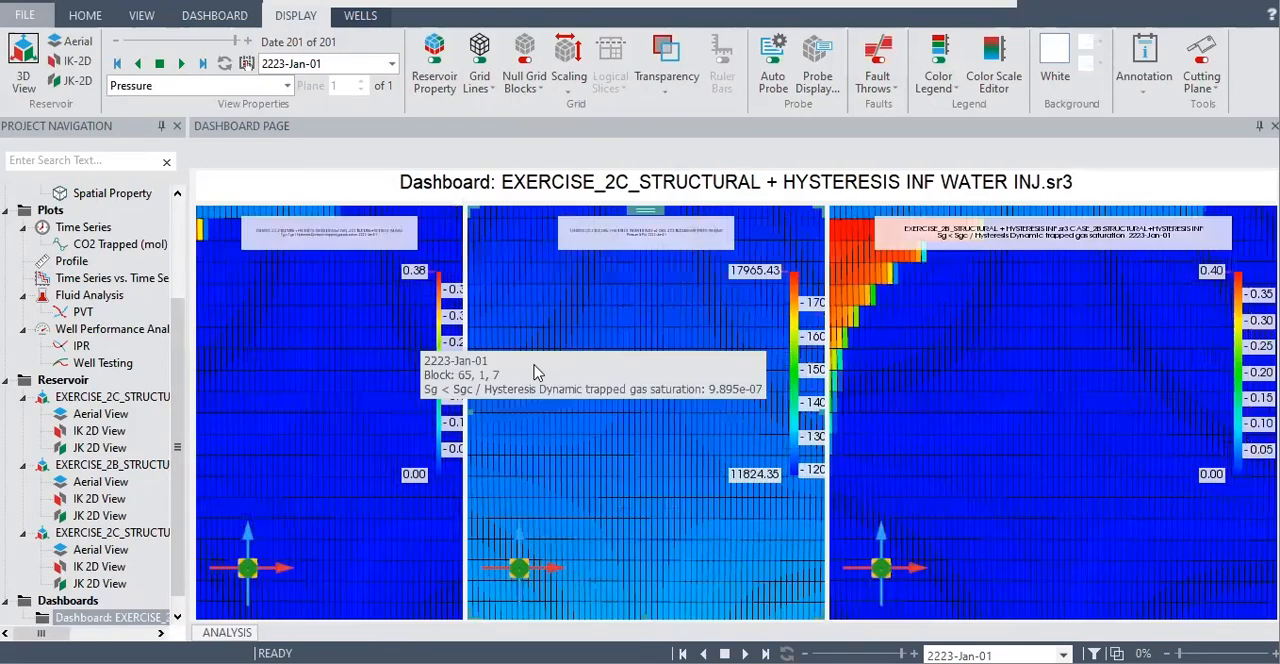
scroll(573, 382, down, 5)
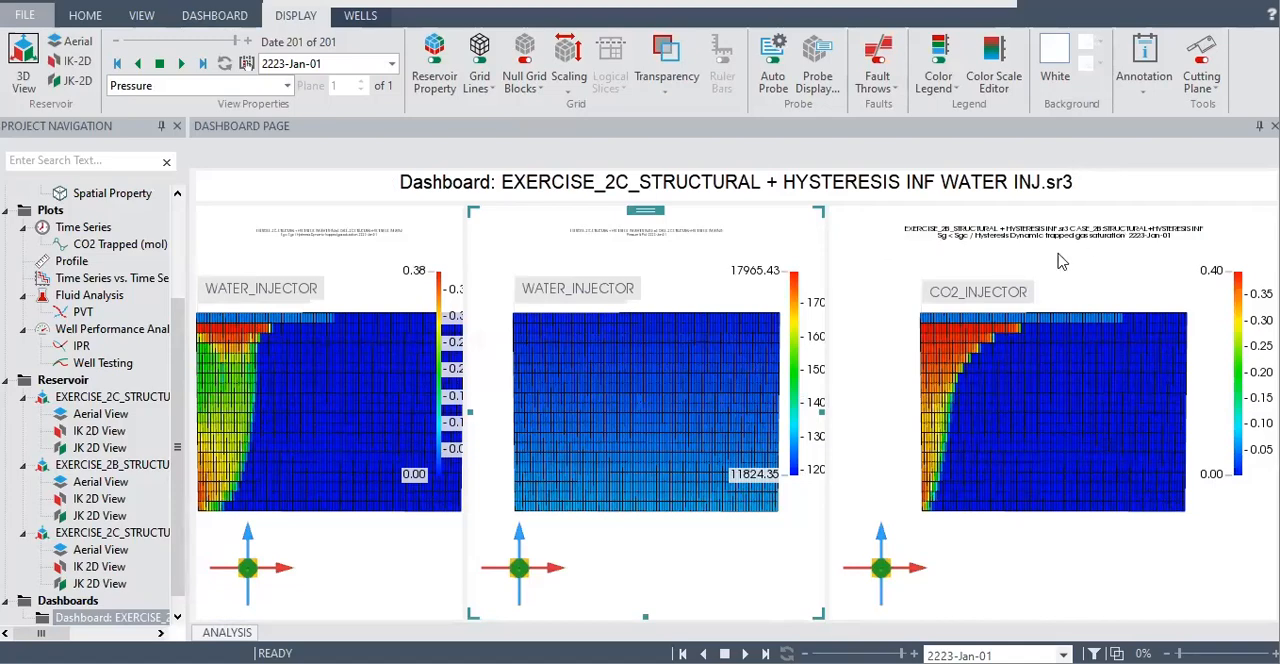
scroll(657, 283, up, 5)
scroll(659, 270, down, 5)
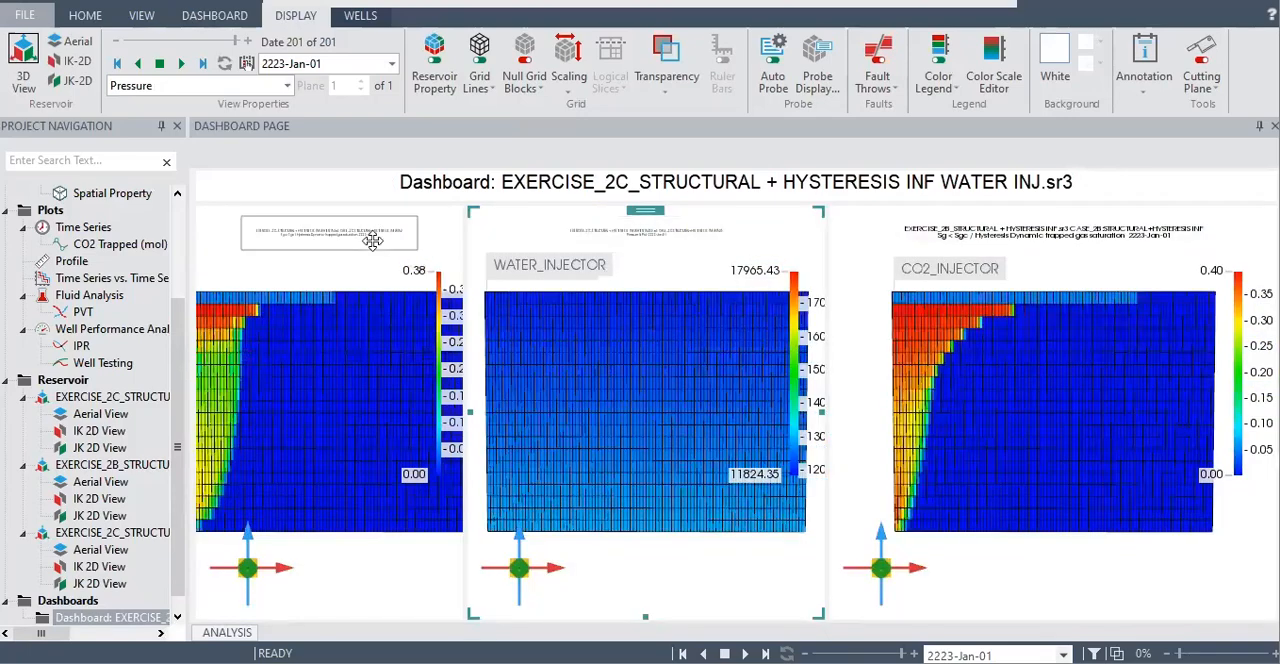
Select the first 2C reservoir view and change the displayed property of the dashboard views to Gas Saturation
click(375, 249)
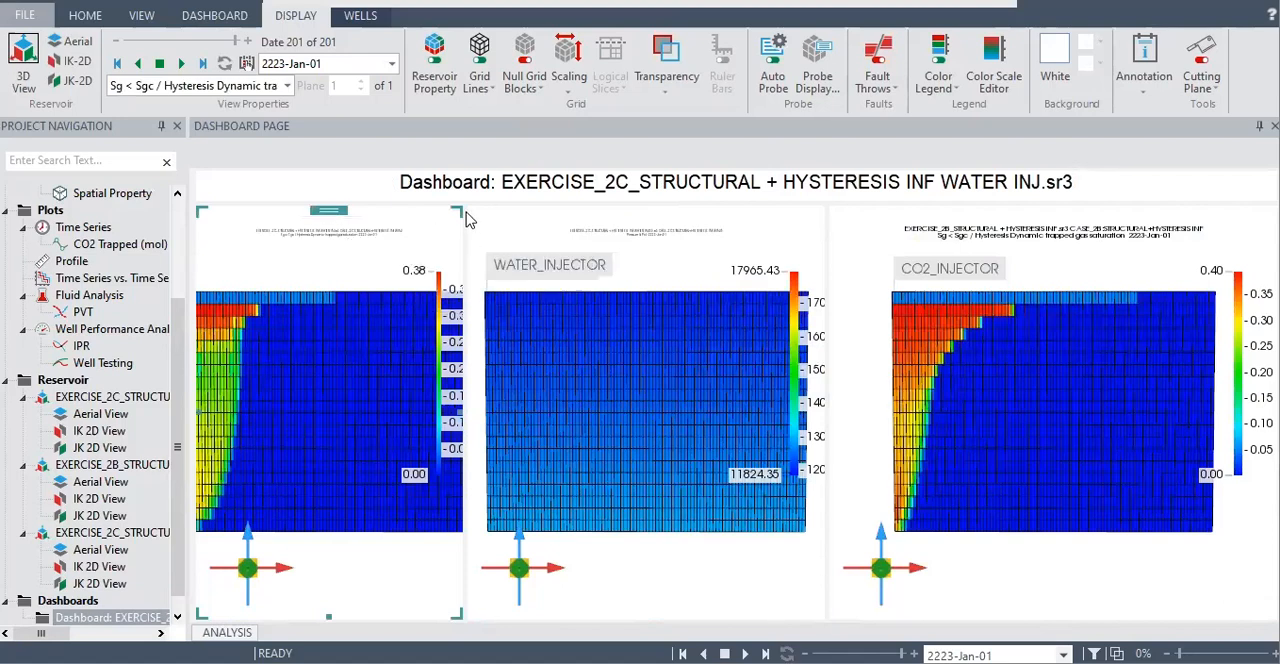
click(725, 230)
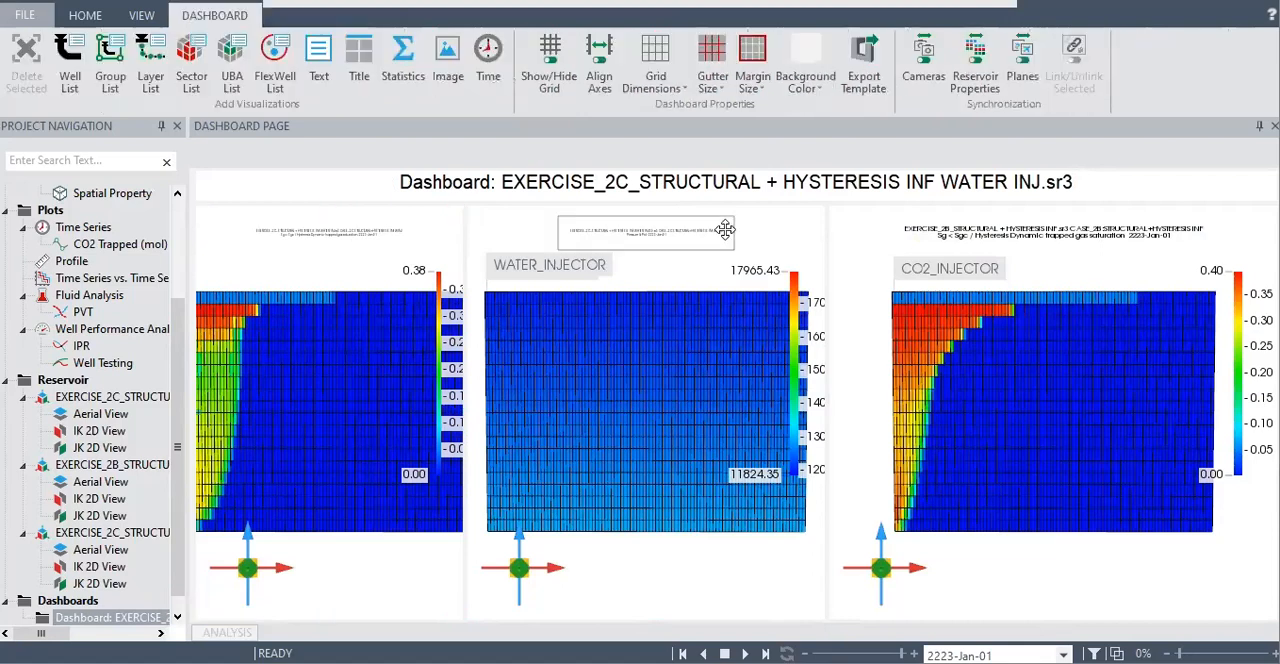
click(336, 264)
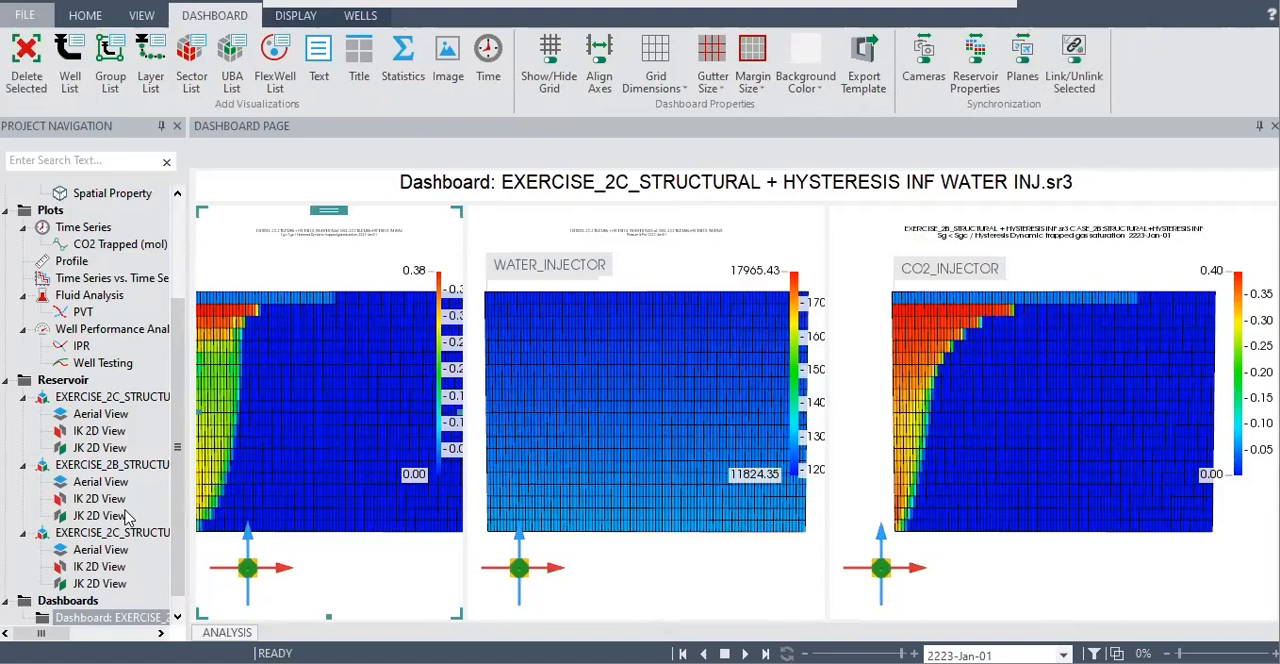
scroll(129, 518, down, 1)
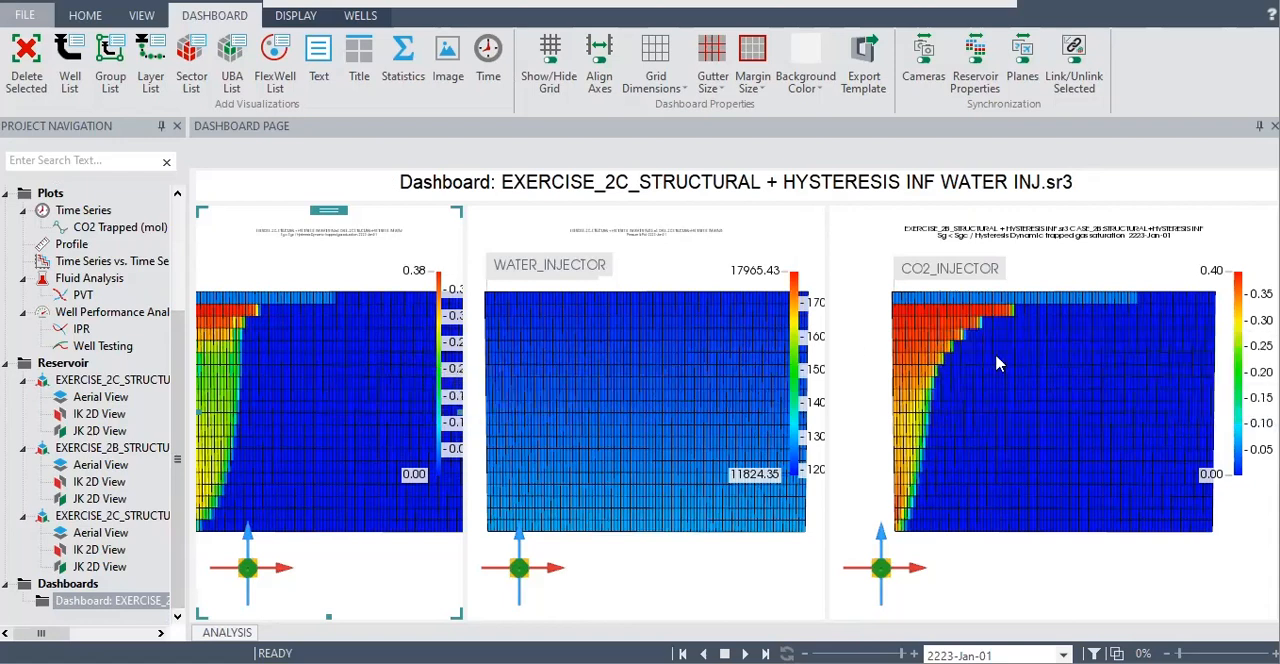
click(305, 18)
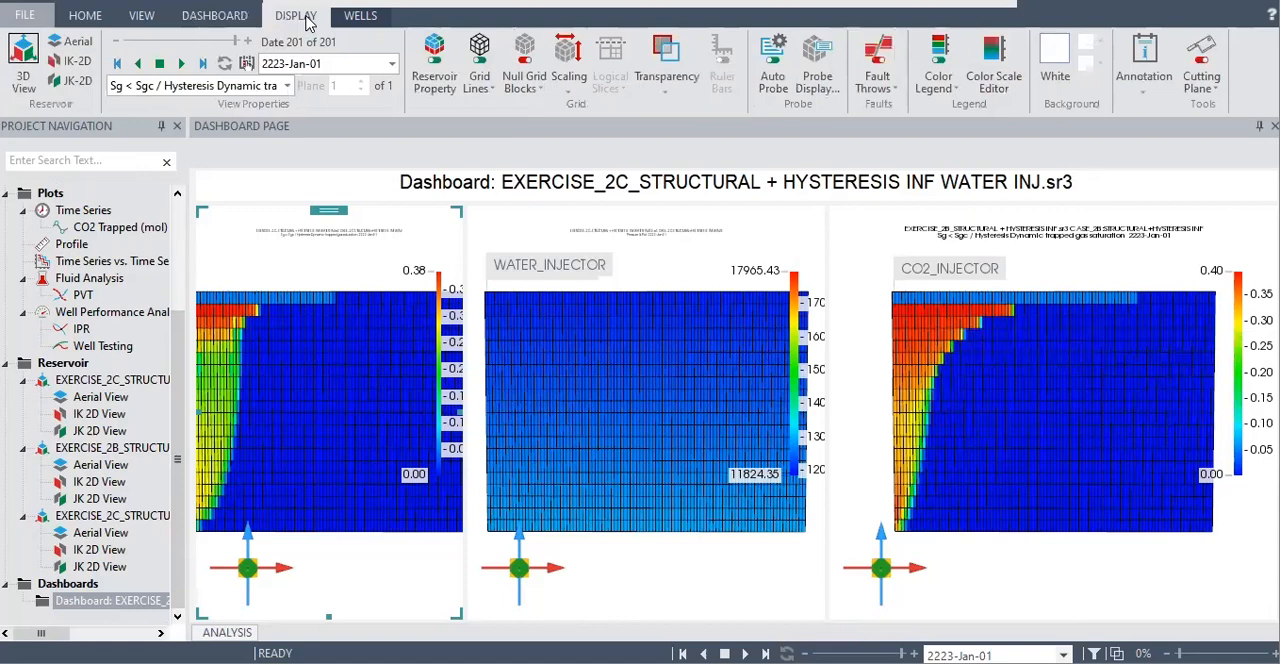
click(287, 86)
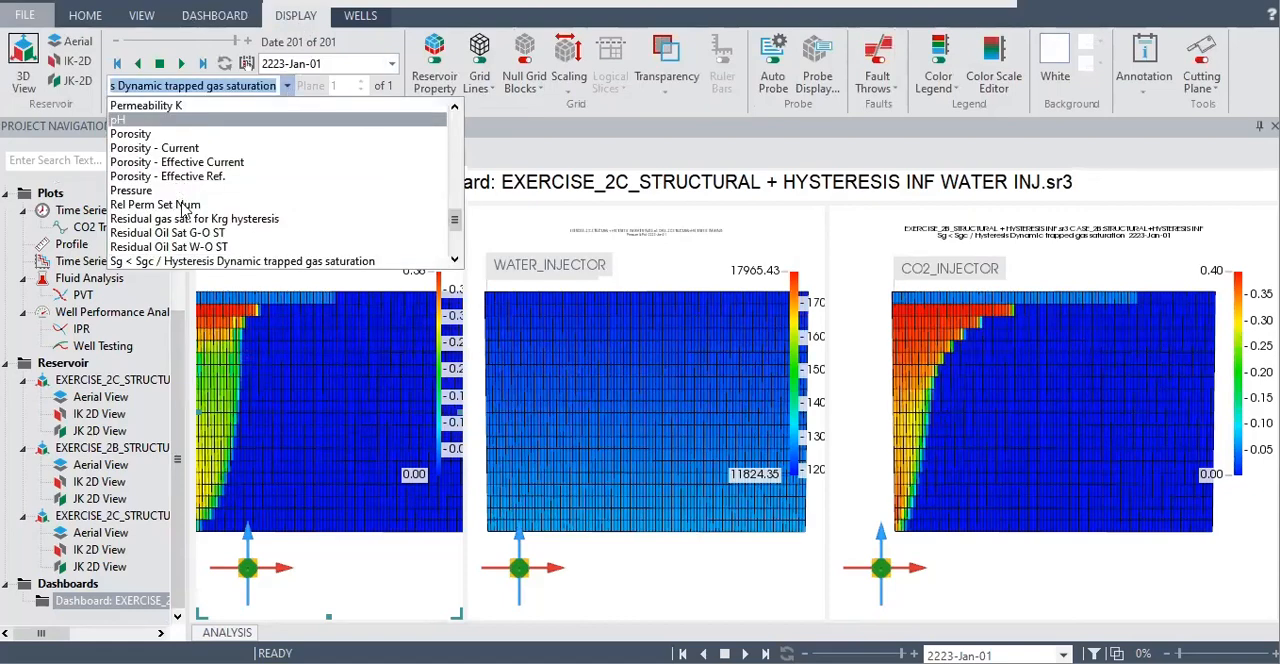
scroll(185, 210, up, 10)
scroll(163, 178, down, 3)
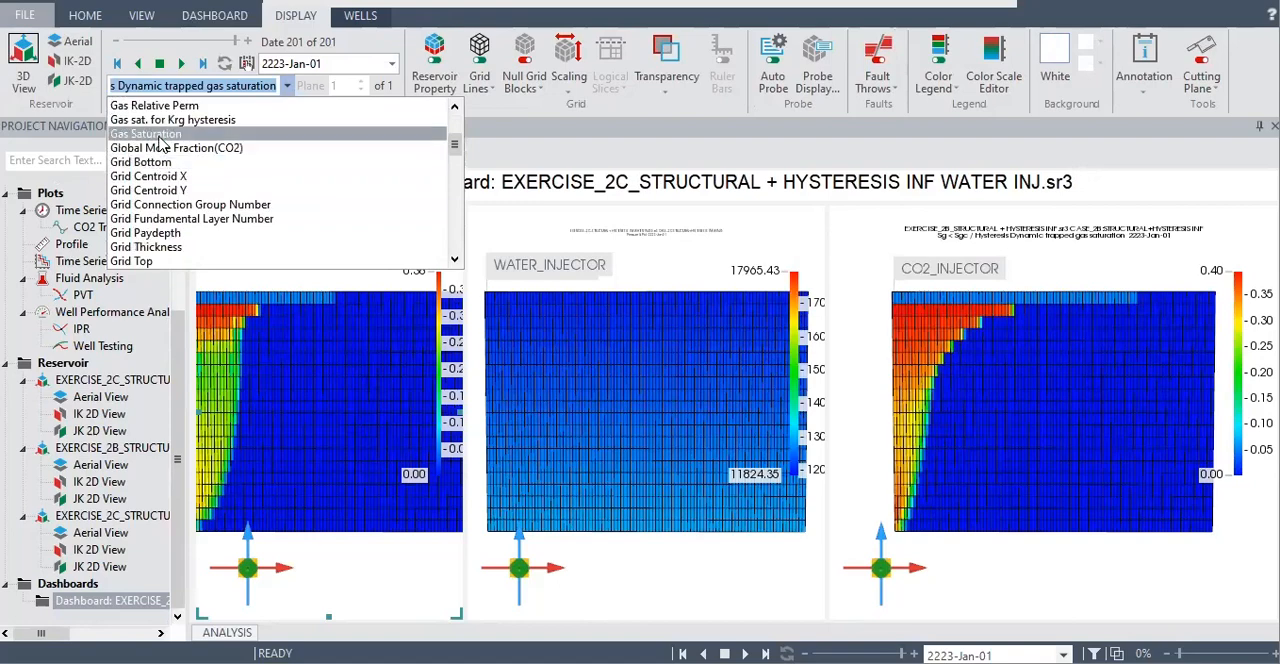
click(157, 136)
Play the Gas Saturation animation from 2023-Jan-01 to 2223-Jan-01 and compare the plume in the three cases
drag(240, 46, 226, 46)
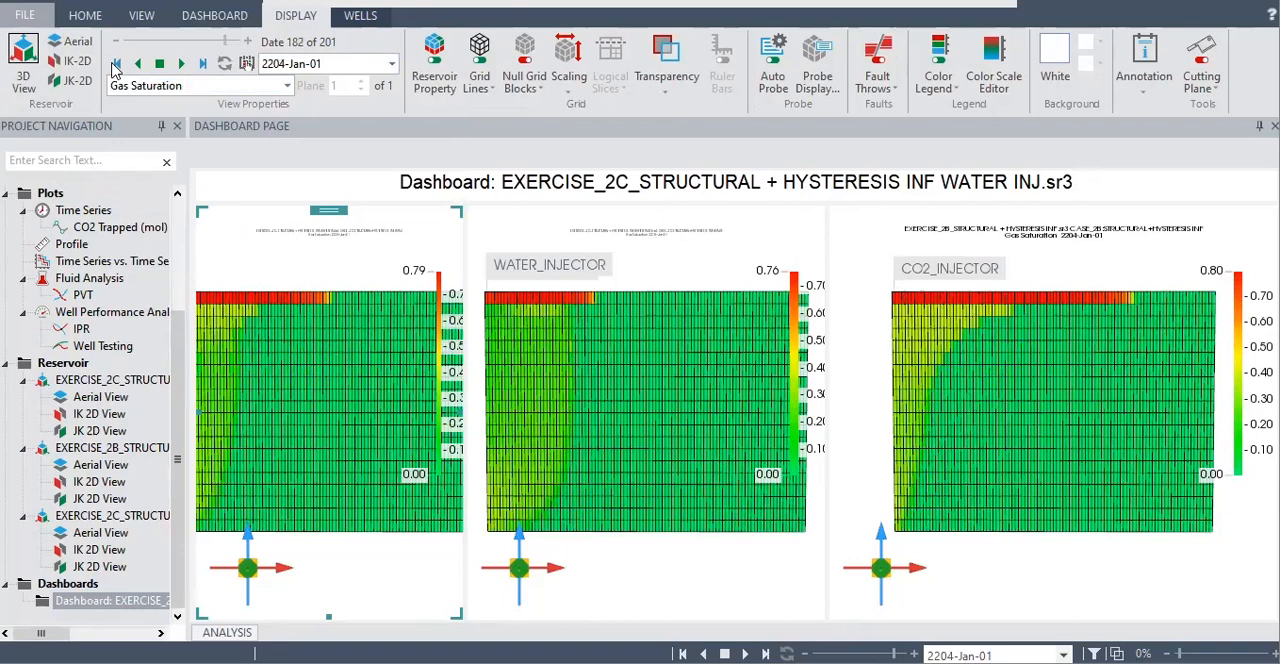
click(118, 66)
click(181, 63)
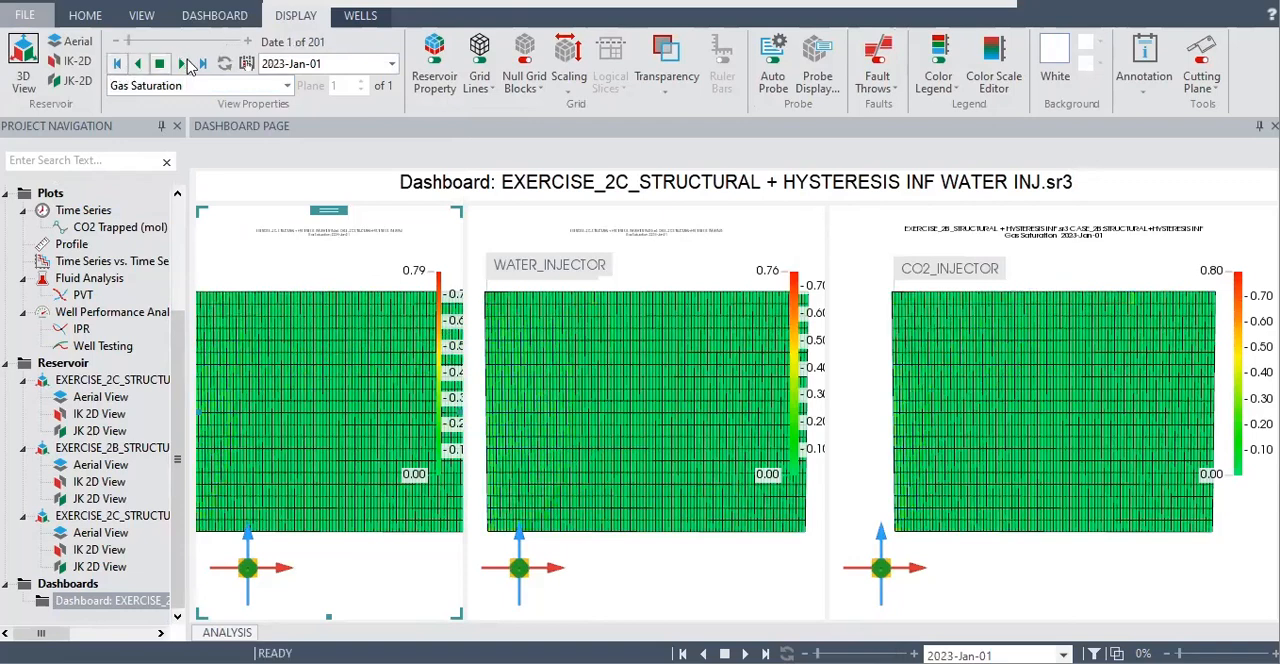
mouse_move(570, 427)
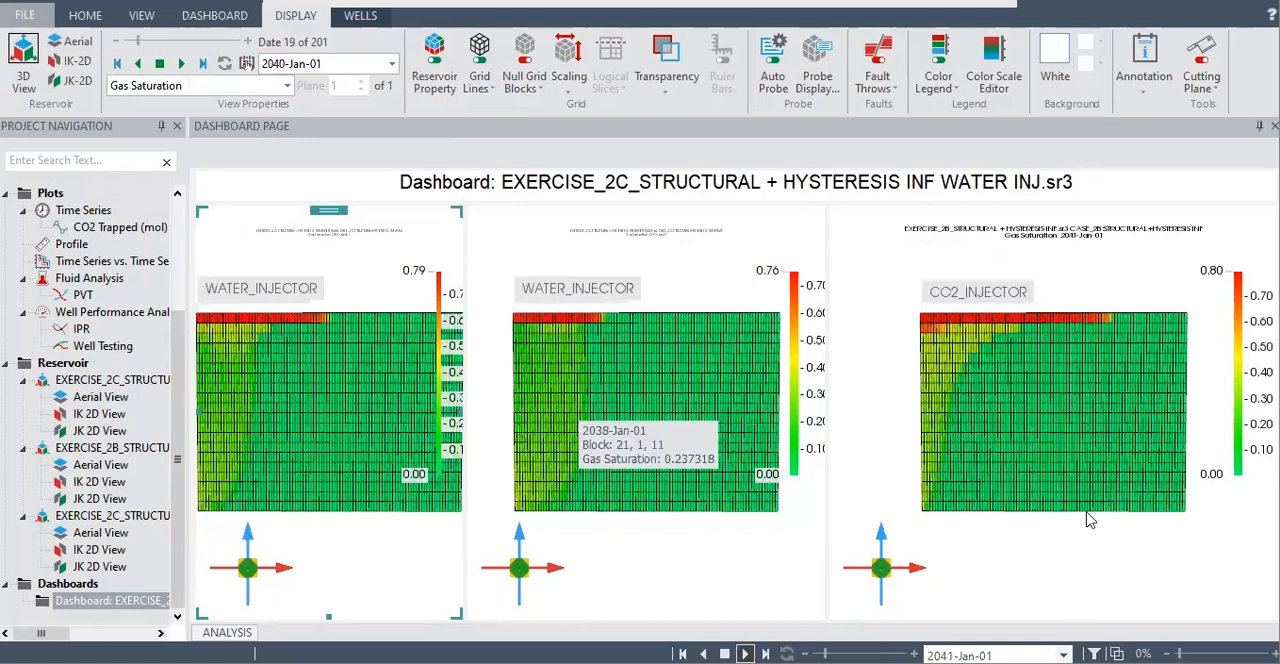
mouse_move(1100, 540)
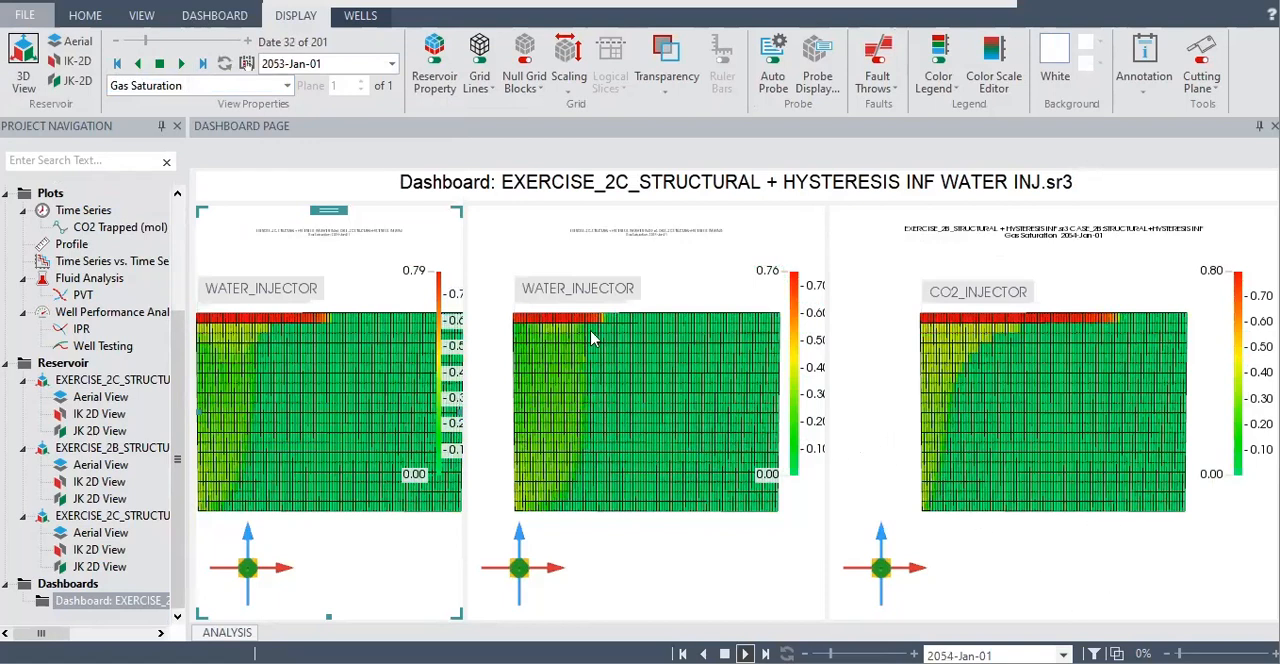
mouse_move(557, 323)
mouse_move(565, 350)
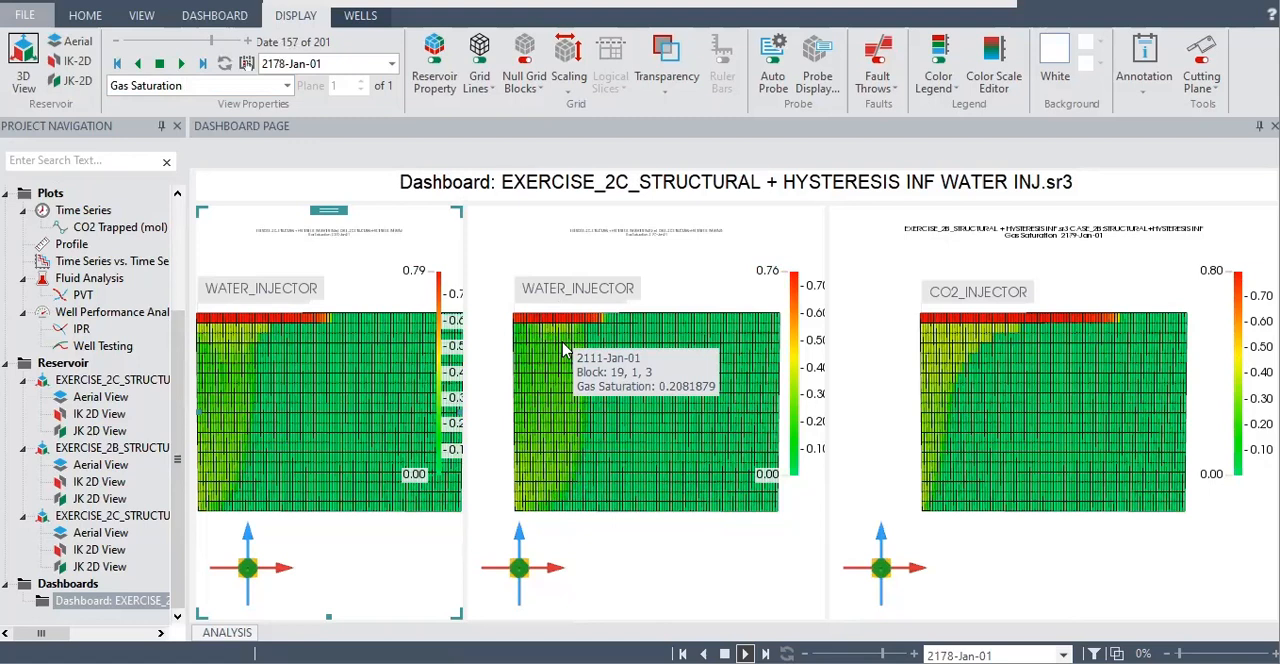
mouse_move(1036, 398)
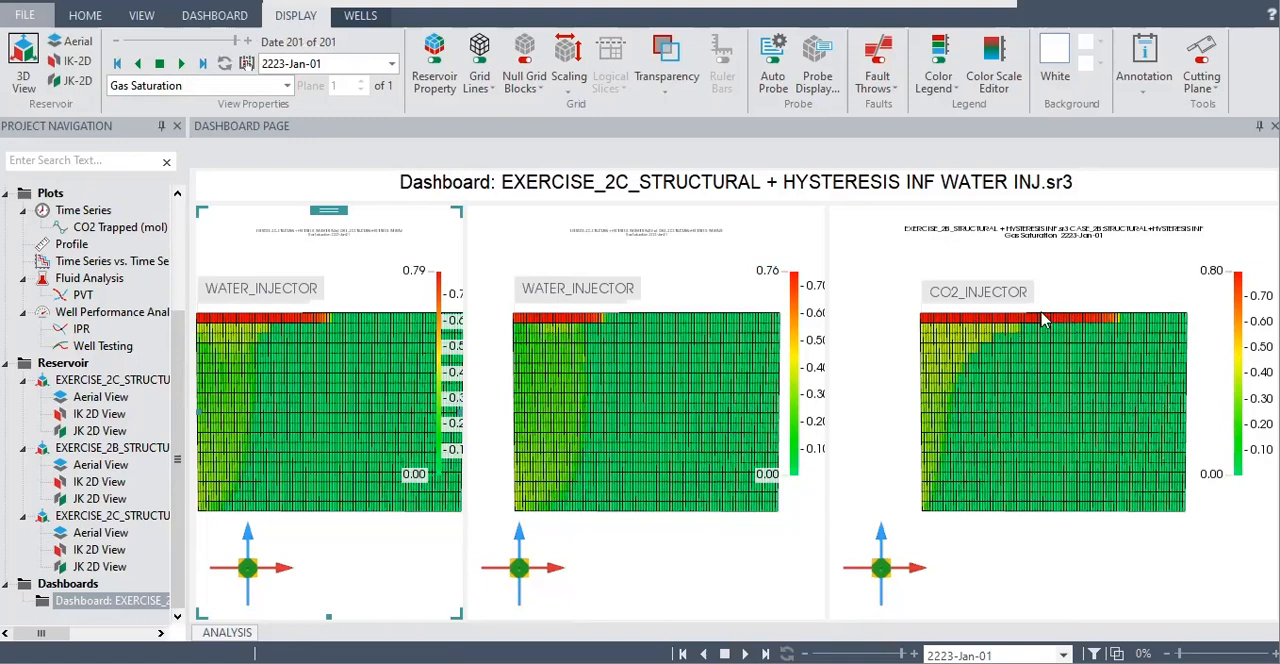
Change the displayed property of the dashboard views to Sg < Sgc / Hysteresis Dynamic trapped gas saturation
mouse_move(1041, 326)
click(287, 86)
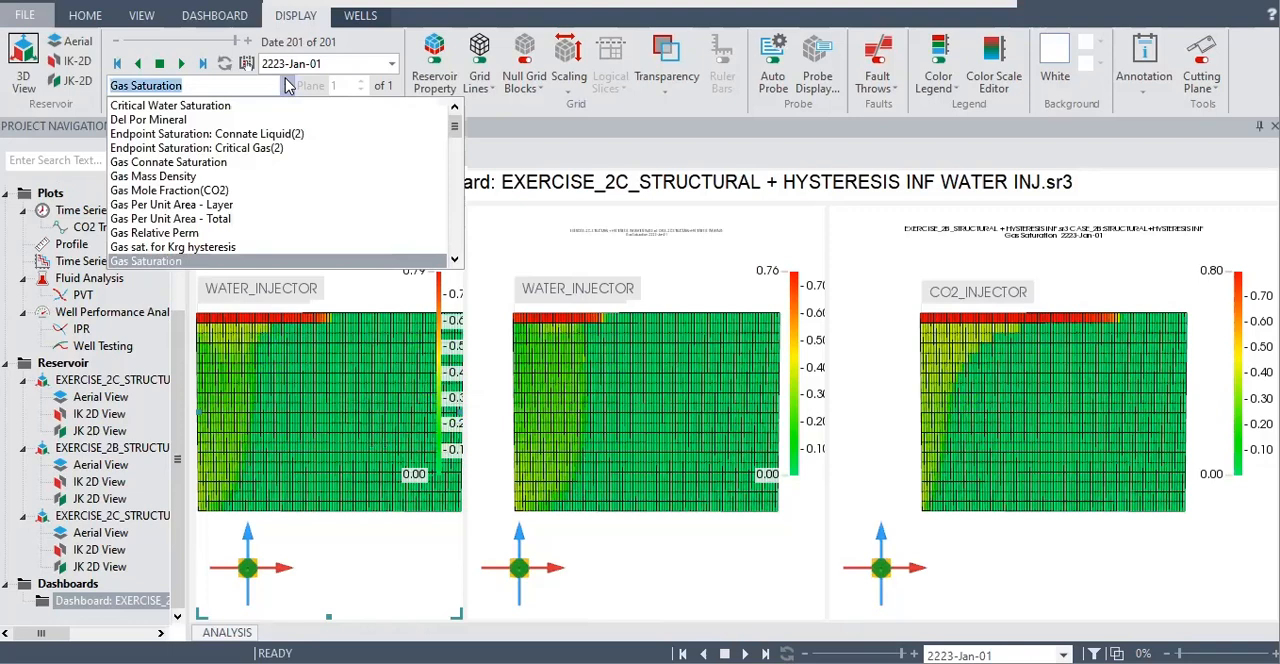
scroll(290, 238, down, 10)
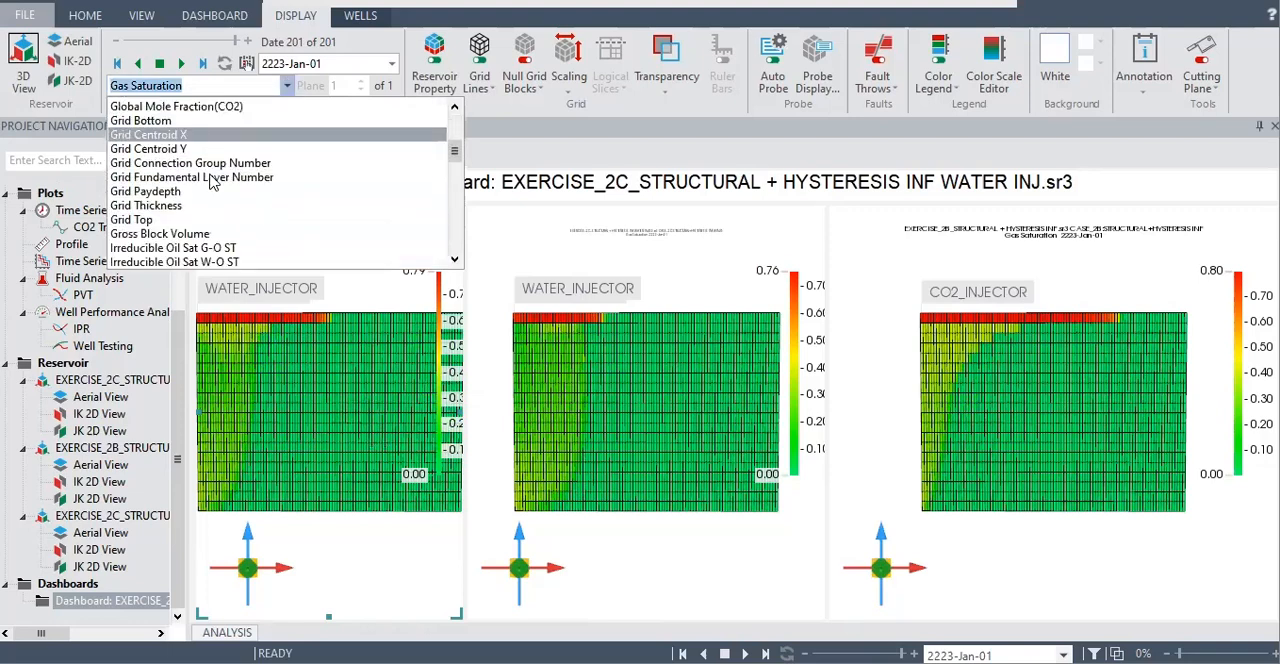
scroll(177, 225, down, 8)
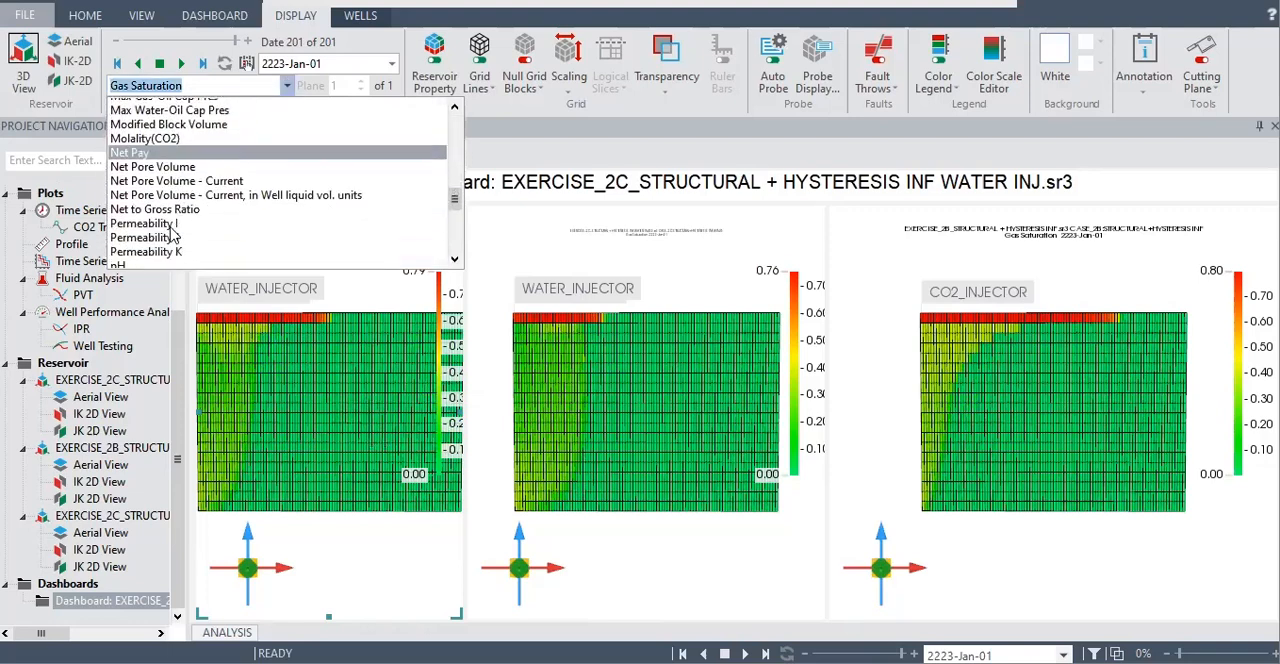
click(168, 232)
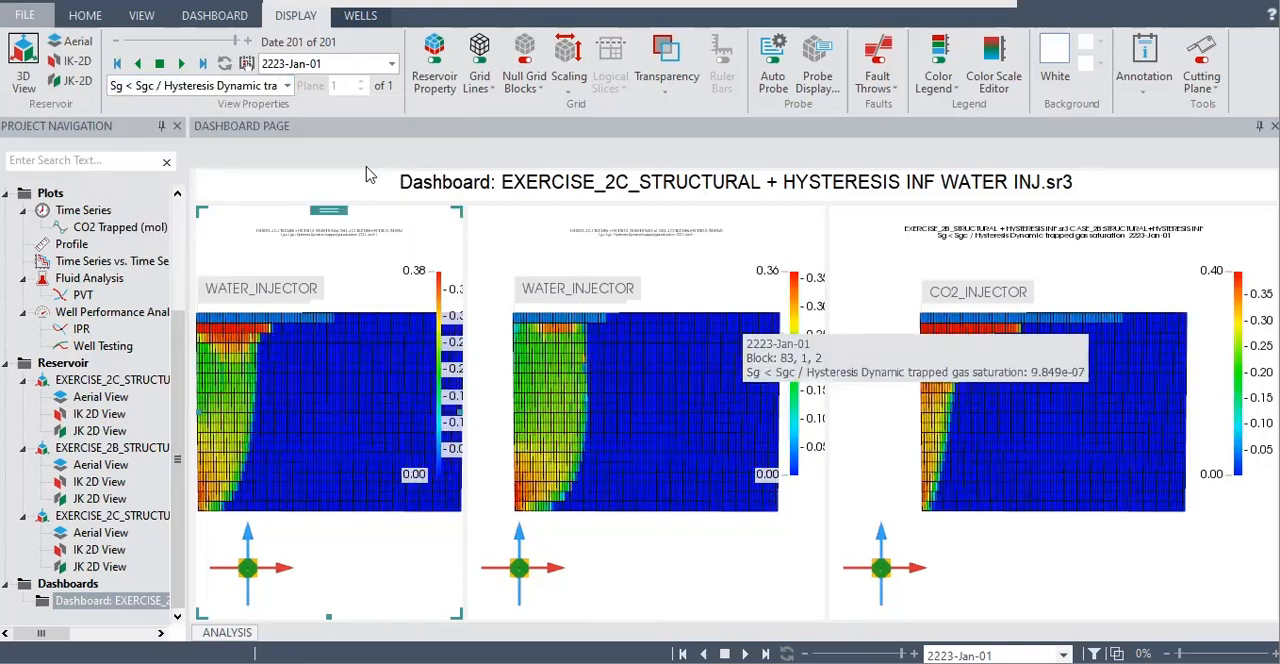
Play the trapped gas saturation through the simulation dates to 2223-Jan-01 and compare the three reservoir views
click(116, 63)
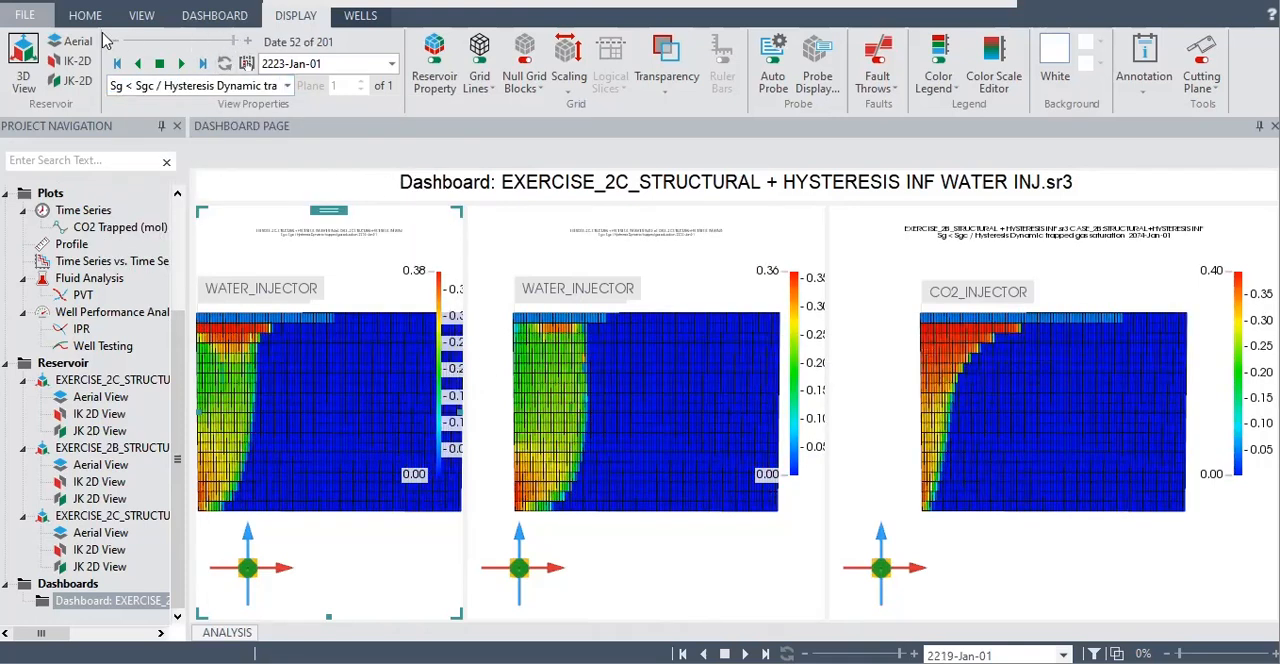
click(181, 63)
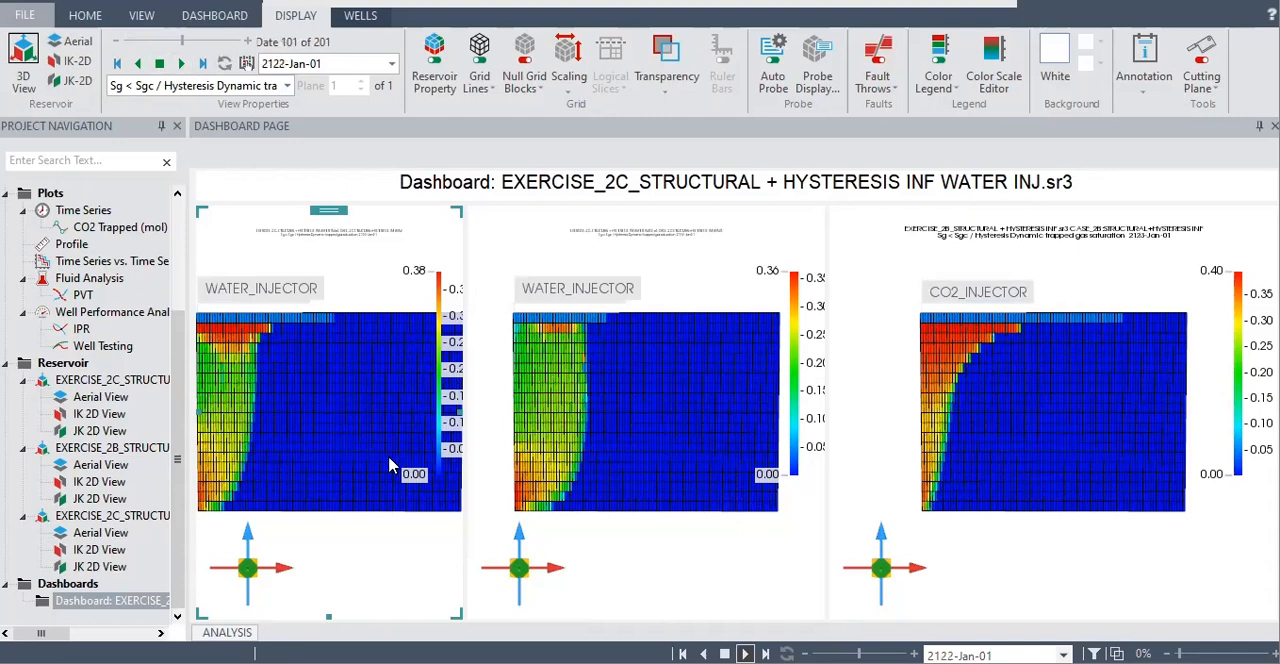
scroll(390, 465, up, 1)
scroll(391, 464, down, 2)
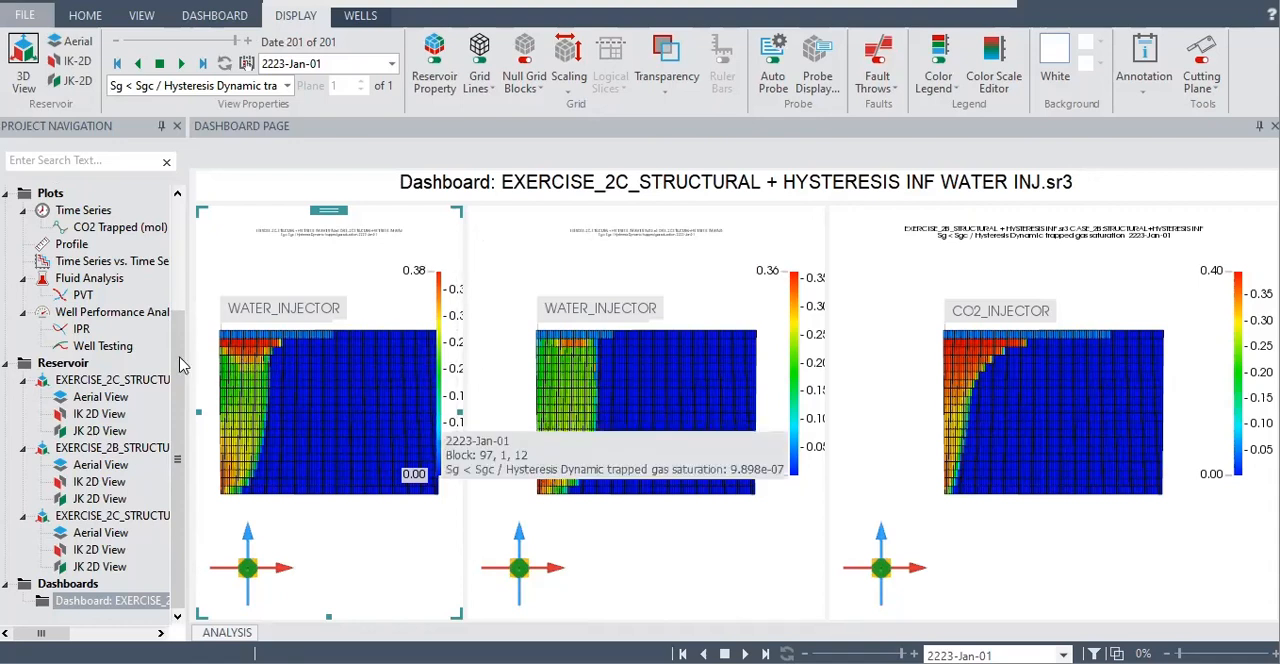
Open the CO2 Trapped (mol) time series plot and read the curves of the 2B, 2C WATER INJ and WATER INJ 50 cases
double_click(136, 228)
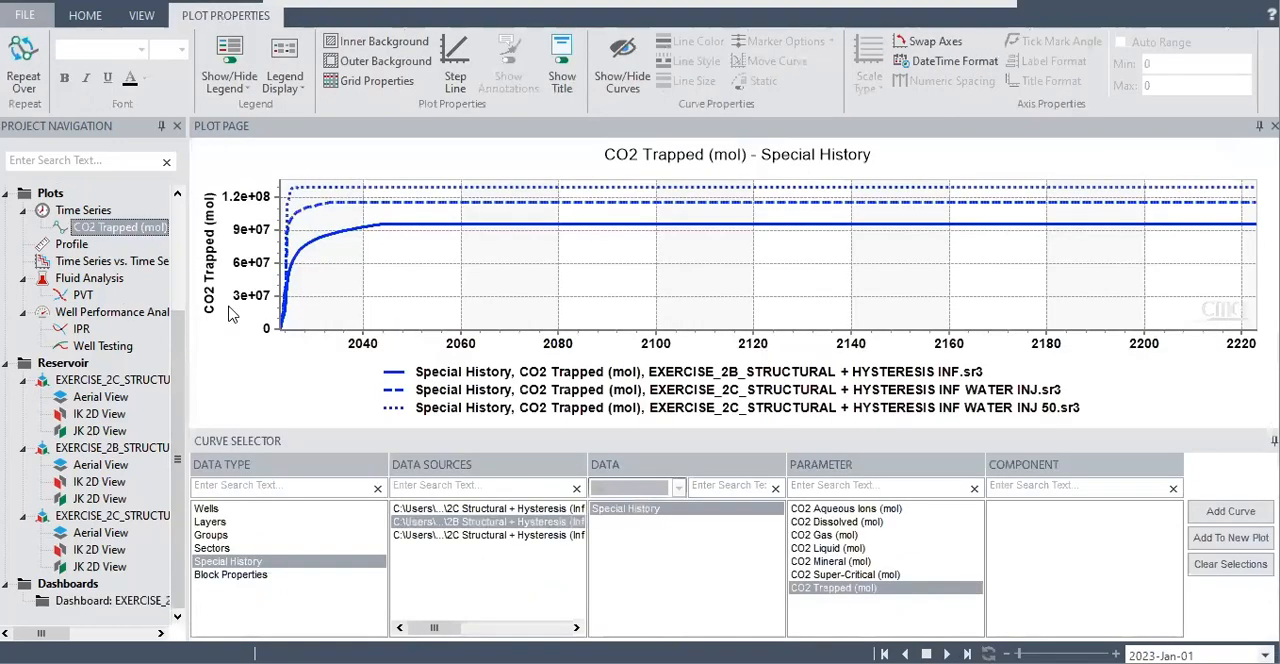
mouse_move(810, 196)
mouse_move(557, 223)
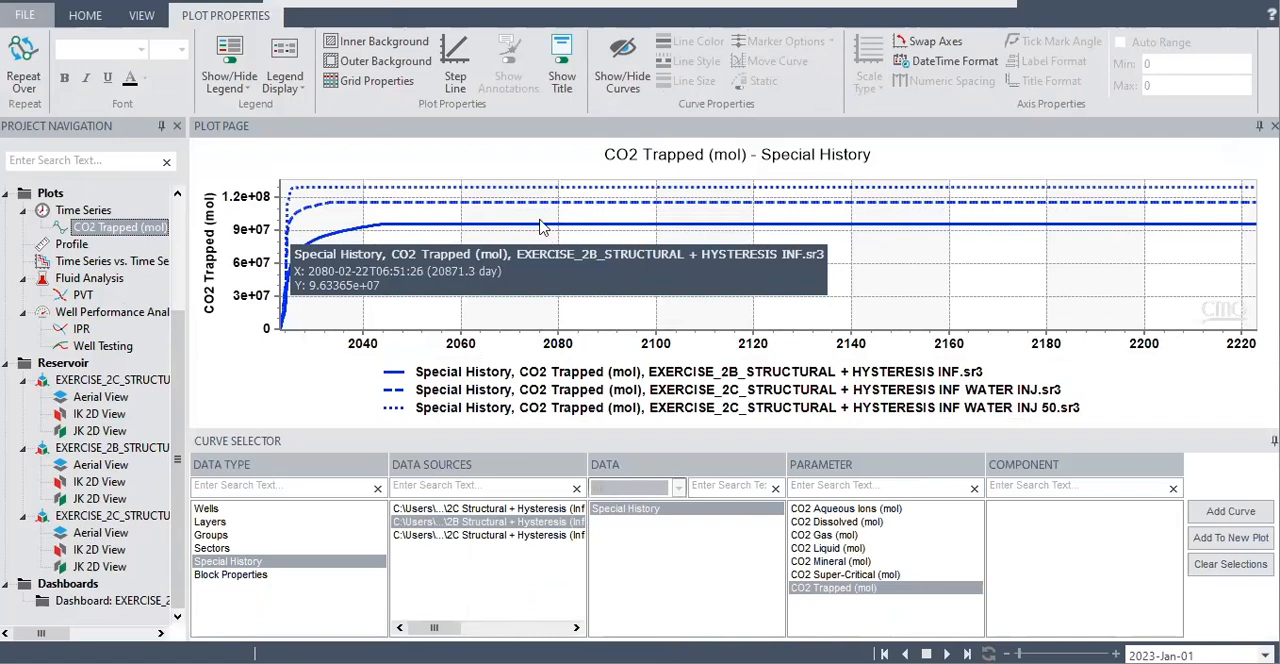
mouse_move(444, 207)
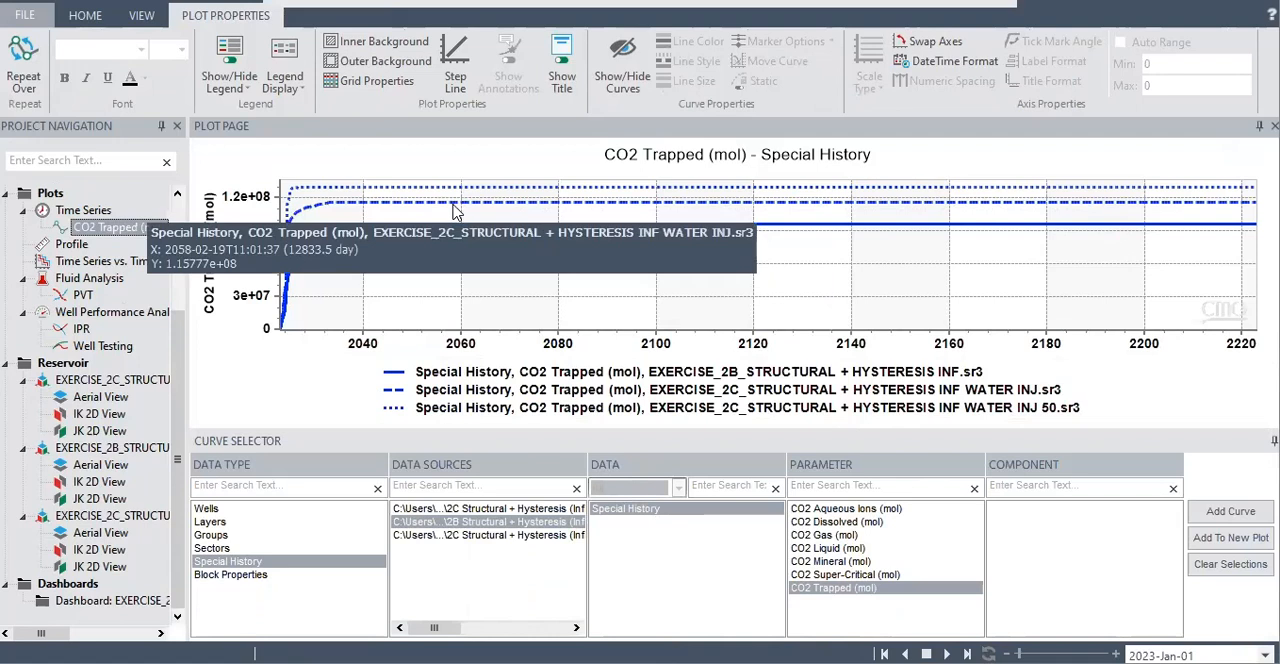
mouse_move(404, 191)
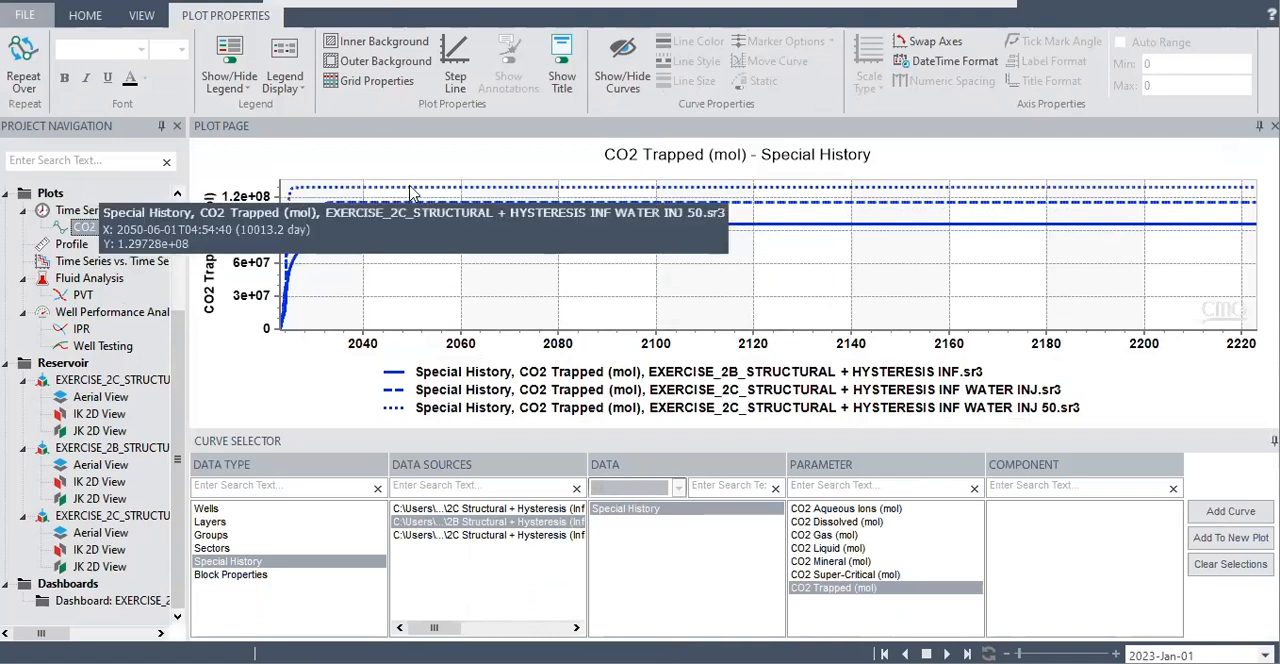